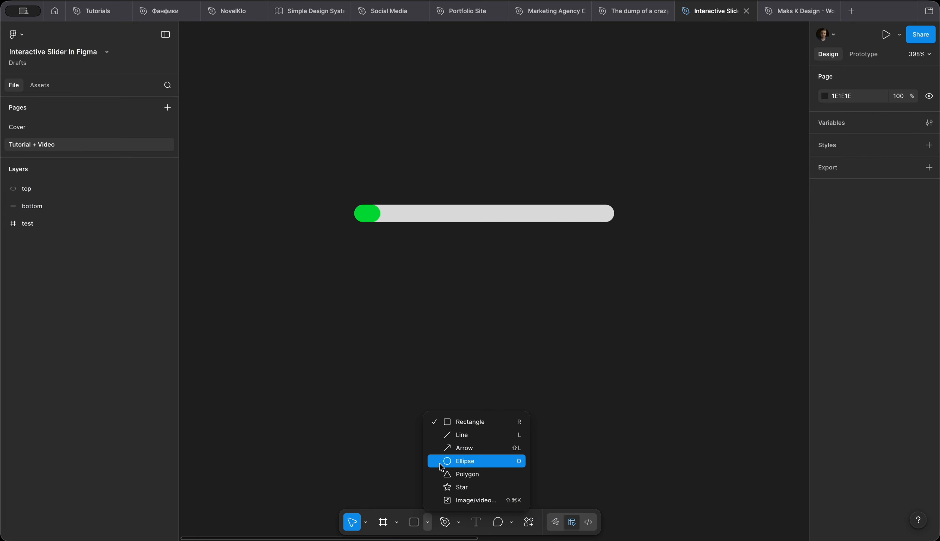
- Draw an ellipse below the slider bar and set its width and height to 16
{"action": "left_click", "coordinate": [437, 461]}
{"action": "left_click_drag", "start_coordinate": [404, 309], "coordinate": [434, 337]}
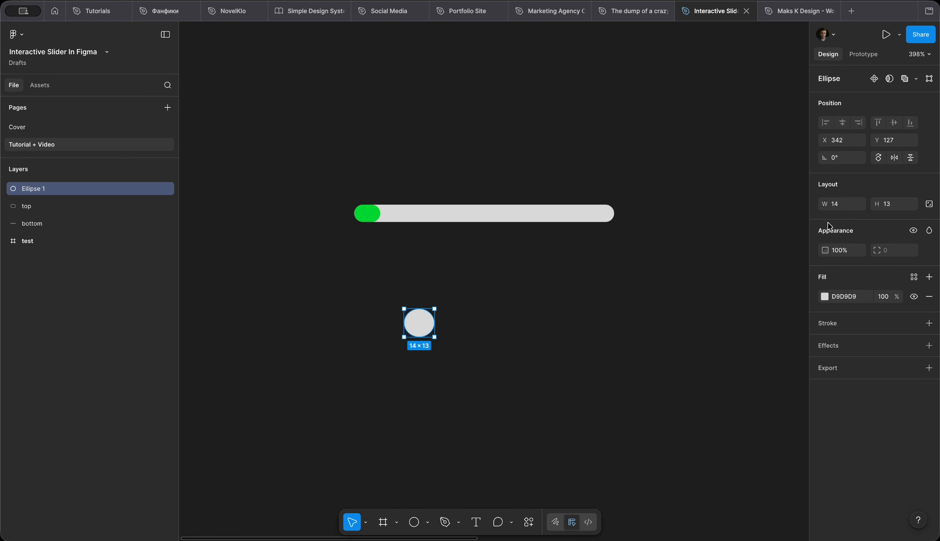
{"action": "left_click", "coordinate": [842, 204]}
{"action": "type", "text": "16"}
{"action": "left_click", "coordinate": [889, 204]}
{"action": "type", "text": "16"}
{"action": "key", "text": "Return"}
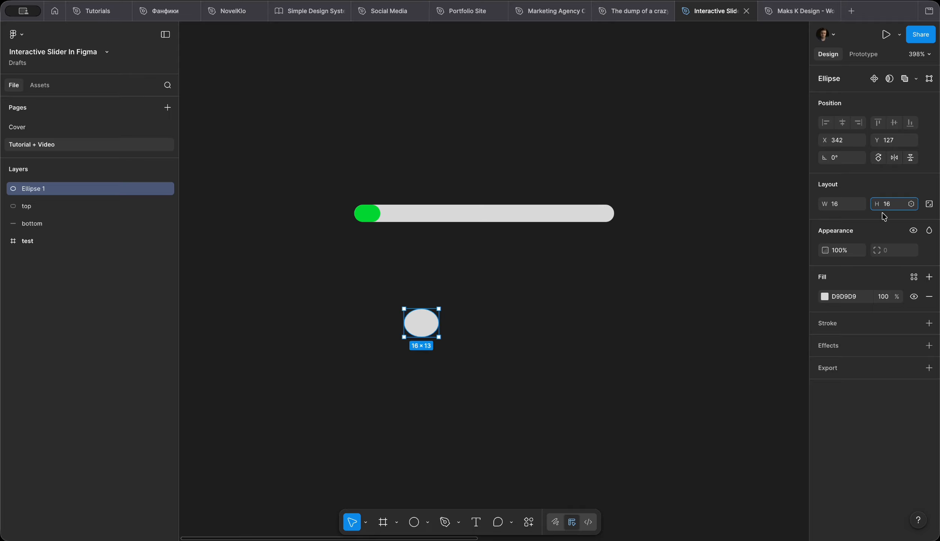
- Fill the circle with the green 00D52E sampled from the slider's progress bar
{"action": "left_click", "coordinate": [825, 296]}
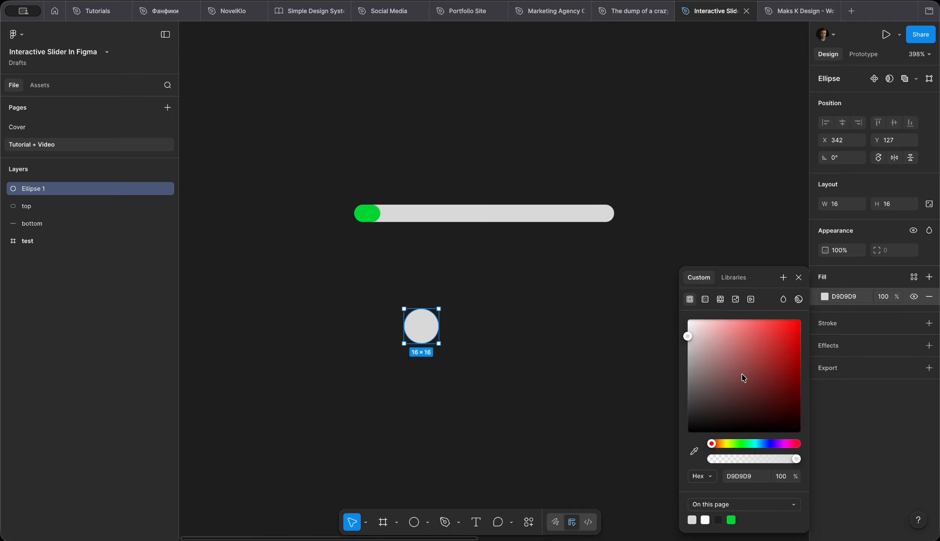
{"action": "left_click", "coordinate": [699, 452]}
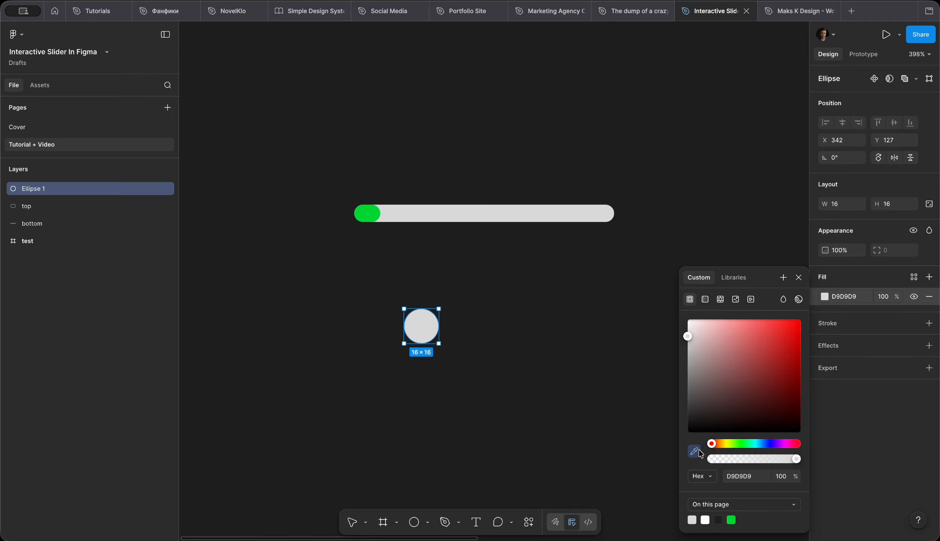
{"action": "left_click", "coordinate": [368, 214]}
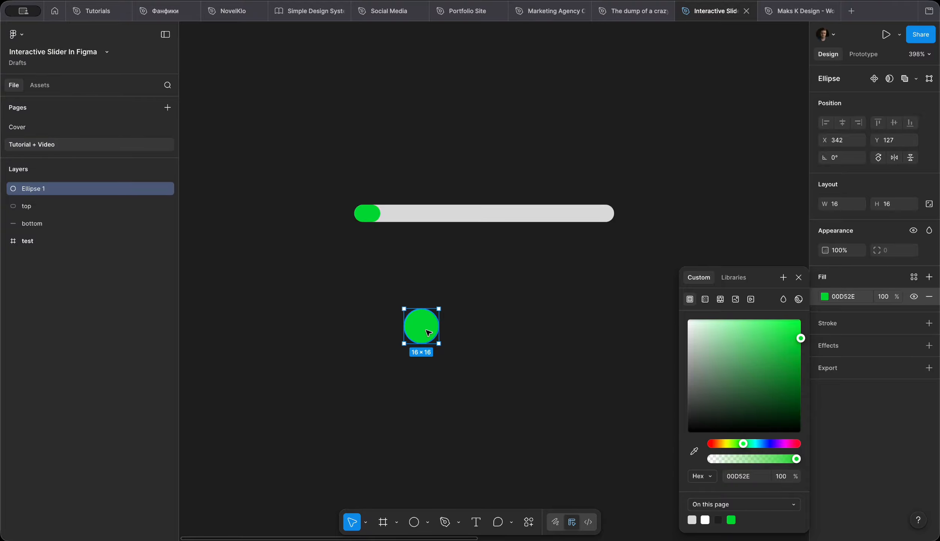
- Place the circle over the left end of the slider bar at X 319, Y 75, and darken its fill to 00B828
{"action": "left_click_drag", "start_coordinate": [428, 332], "coordinate": [378, 218]}
{"action": "scroll", "coordinate": [378, 218], "scroll_direction": "up", "scroll_amount": 5}
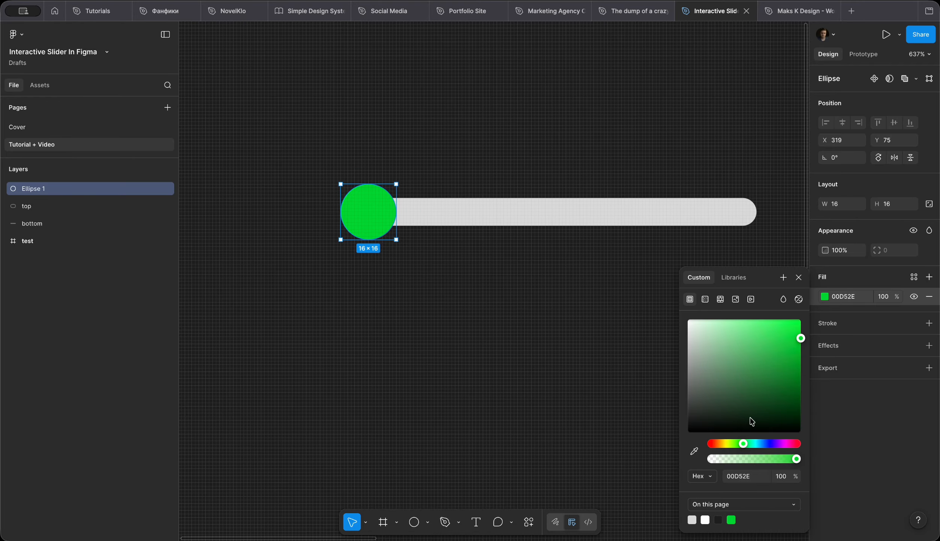
{"action": "left_click_drag", "start_coordinate": [802, 342], "coordinate": [803, 354]}
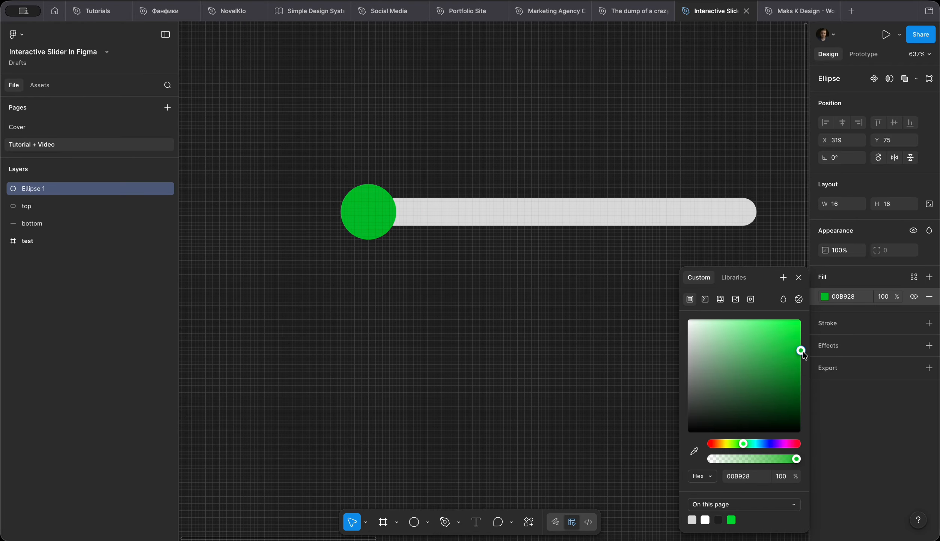
{"action": "left_click", "coordinate": [676, 362]}
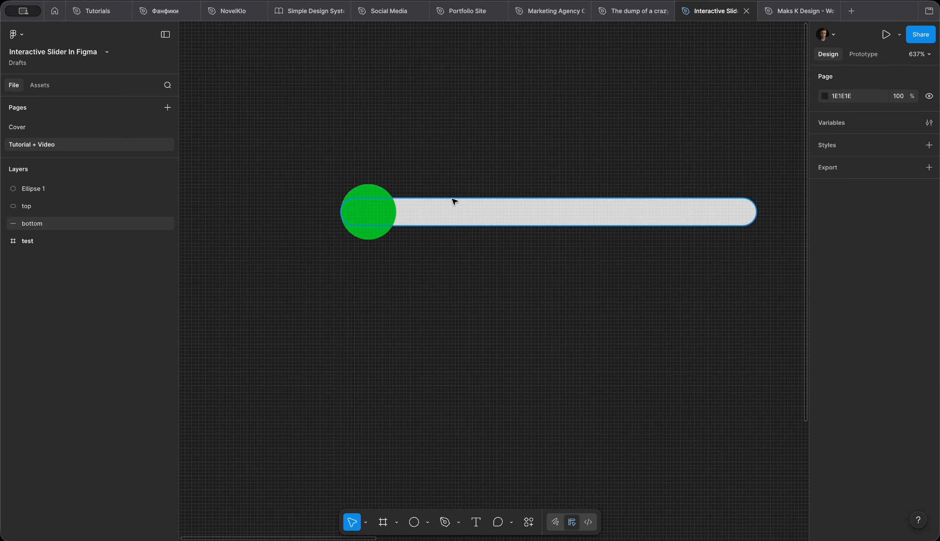
- Group the circle, the top bar and the bottom bar together
{"action": "scroll", "coordinate": [430, 194], "scroll_direction": "down", "scroll_amount": 3}
{"action": "scroll", "coordinate": [430, 195], "scroll_direction": "right", "scroll_amount": 2}
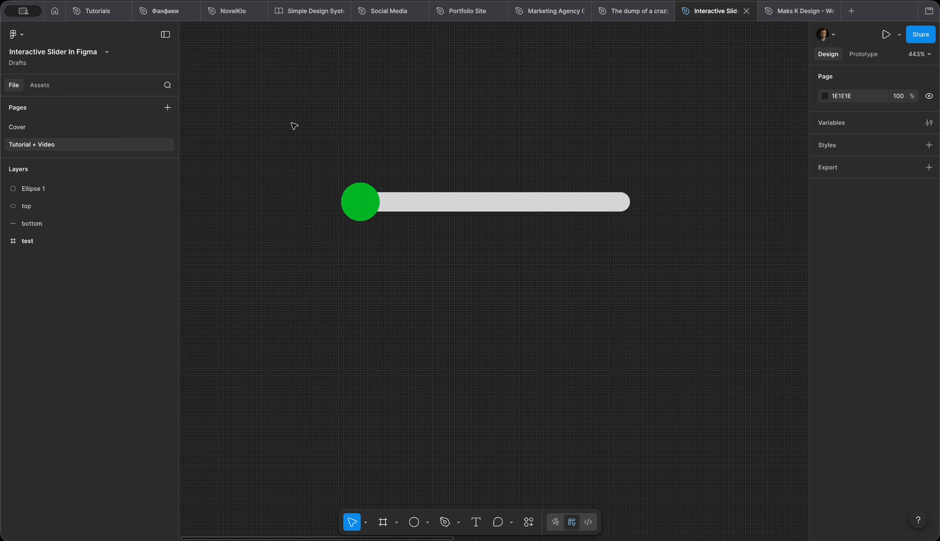
{"action": "left_click_drag", "start_coordinate": [294, 126], "coordinate": [730, 293]}
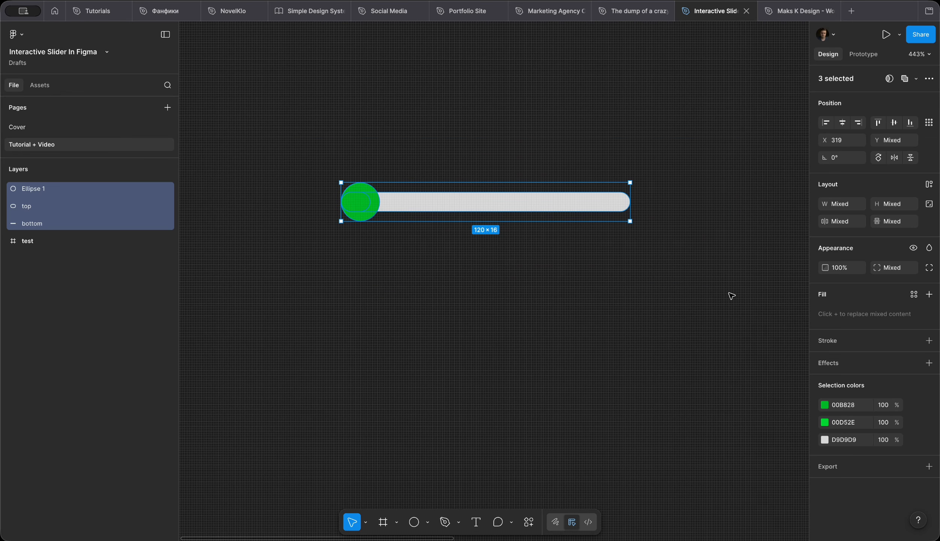
{"action": "right_click", "coordinate": [509, 195]}
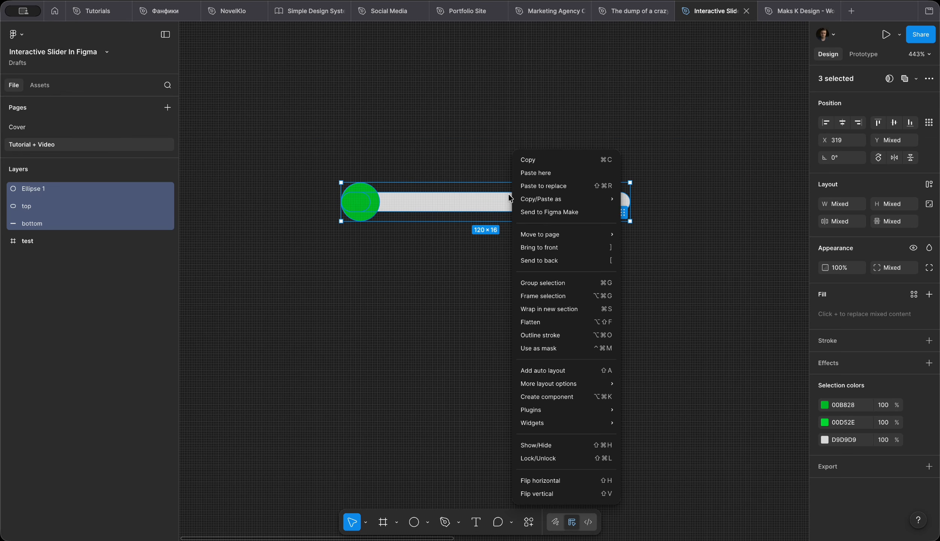
{"action": "left_click", "coordinate": [533, 286]}
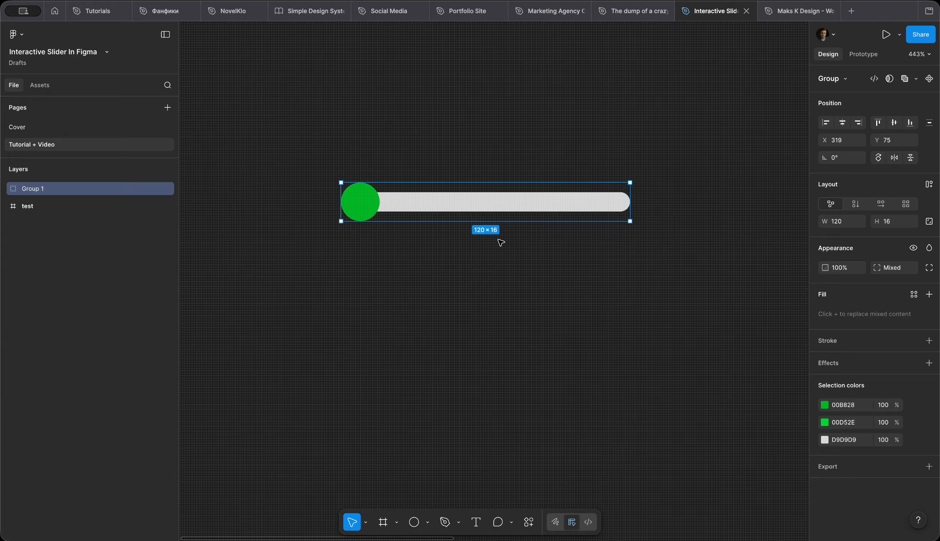
- Duplicate the slider group directly below at Y 97 and align the copy's circle to the right end
{"action": "left_click_drag", "start_coordinate": [504, 210], "coordinate": [505, 261]}
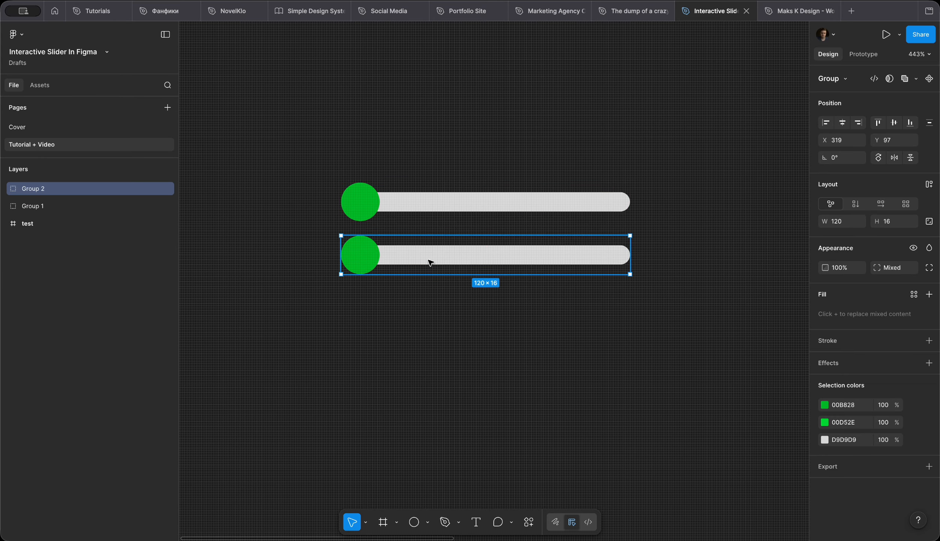
{"action": "double_click", "coordinate": [365, 258]}
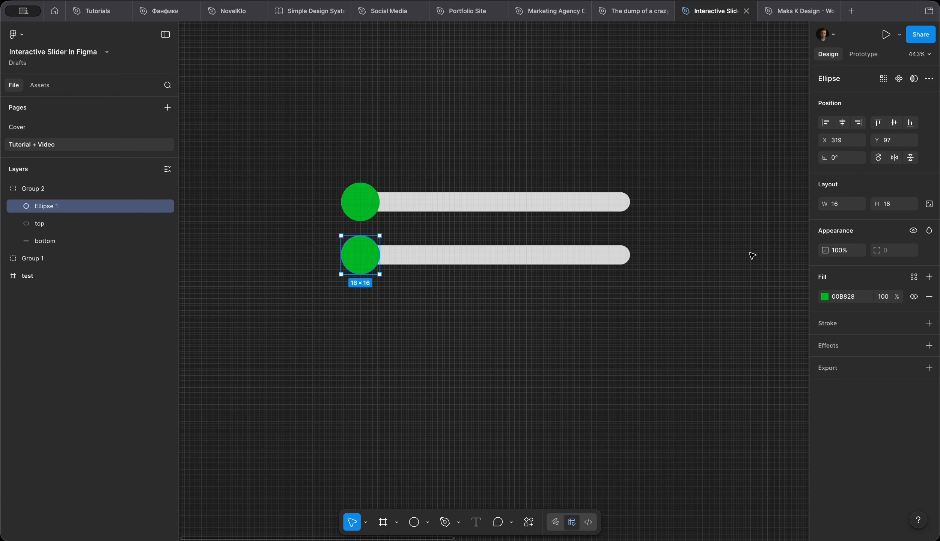
{"action": "left_click", "coordinate": [859, 123]}
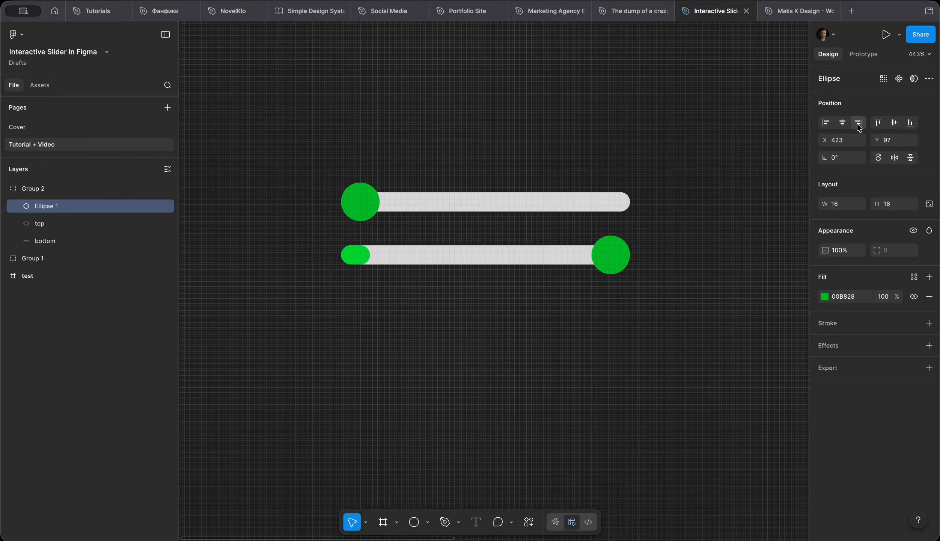
- Stretch the green top bar in the lower slider to the full track width of 120
{"action": "left_click", "coordinate": [366, 255]}
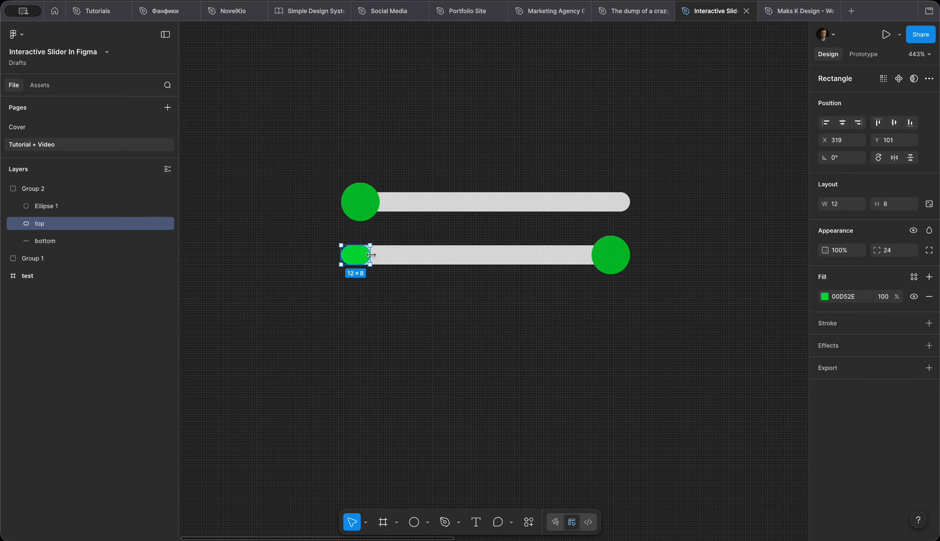
{"action": "left_click_drag", "start_coordinate": [371, 255], "coordinate": [626, 252]}
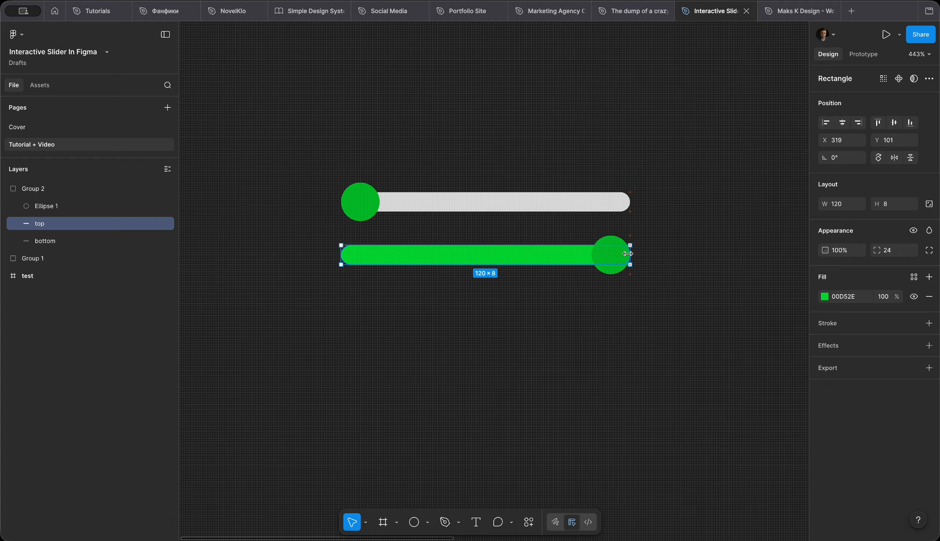
{"action": "left_click", "coordinate": [586, 278]}
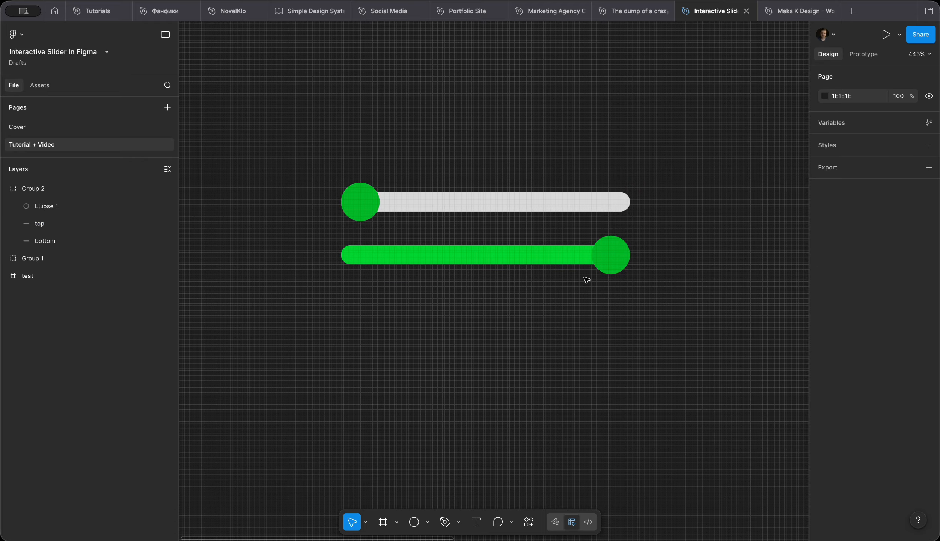
- Move the lower slider group slightly down and right, leaving a gap of about 9 between the two groups
{"action": "left_click", "coordinate": [503, 250]}
{"action": "left_click_drag", "start_coordinate": [496, 256], "coordinate": [500, 263]}
{"action": "left_click_drag", "start_coordinate": [314, 130], "coordinate": [541, 345]}
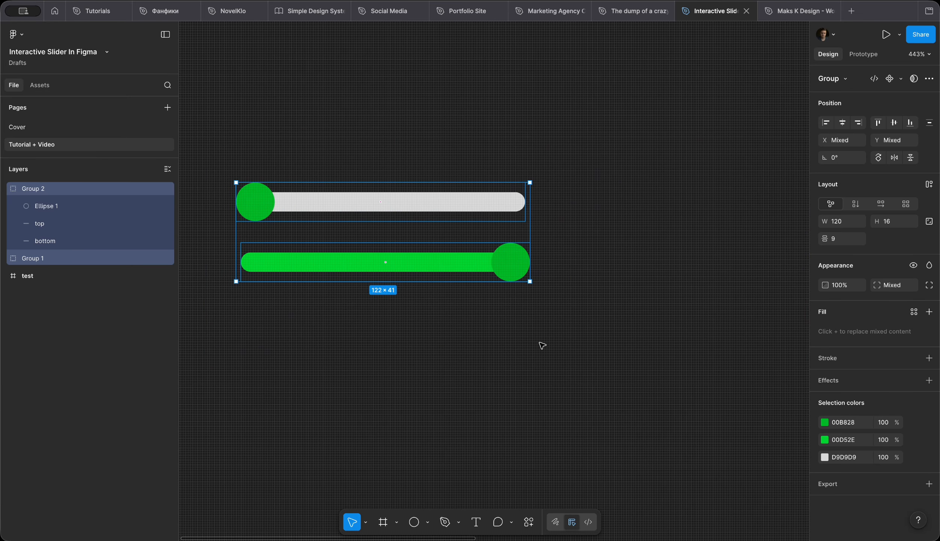
{"action": "scroll", "coordinate": [541, 345], "scroll_direction": "left", "scroll_amount": 4}
{"action": "left_click", "coordinate": [498, 348]}
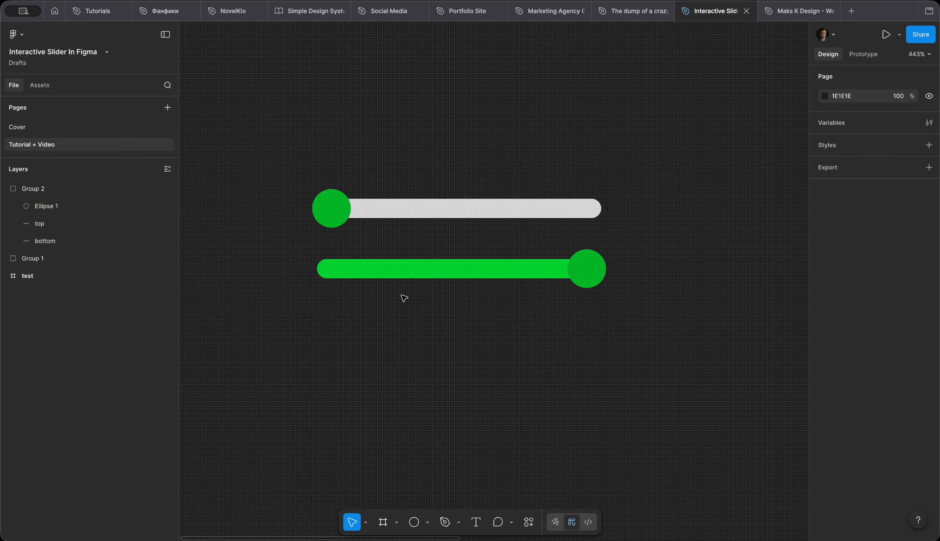
- Create a component set from the two slider groups
{"action": "left_click_drag", "start_coordinate": [281, 141], "coordinate": [624, 350]}
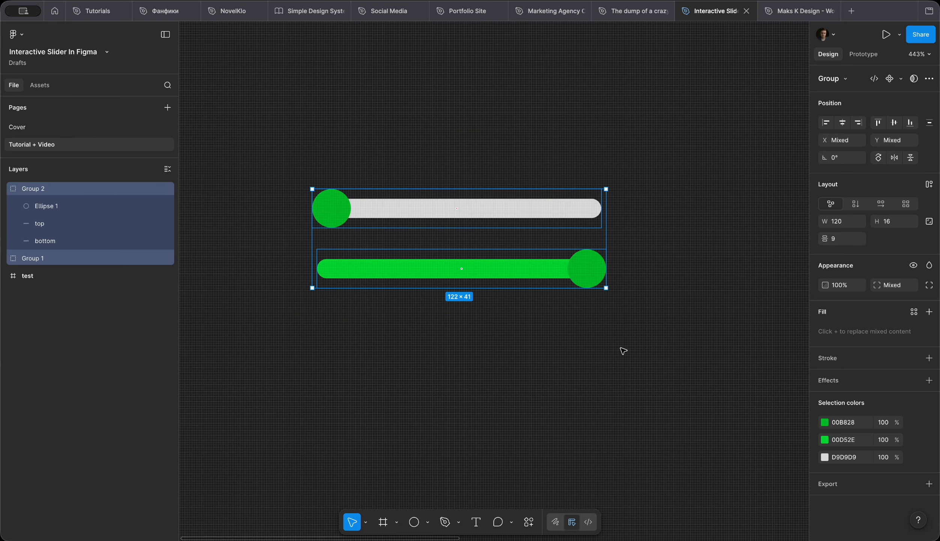
{"action": "left_click", "coordinate": [901, 78]}
{"action": "left_click", "coordinate": [865, 122]}
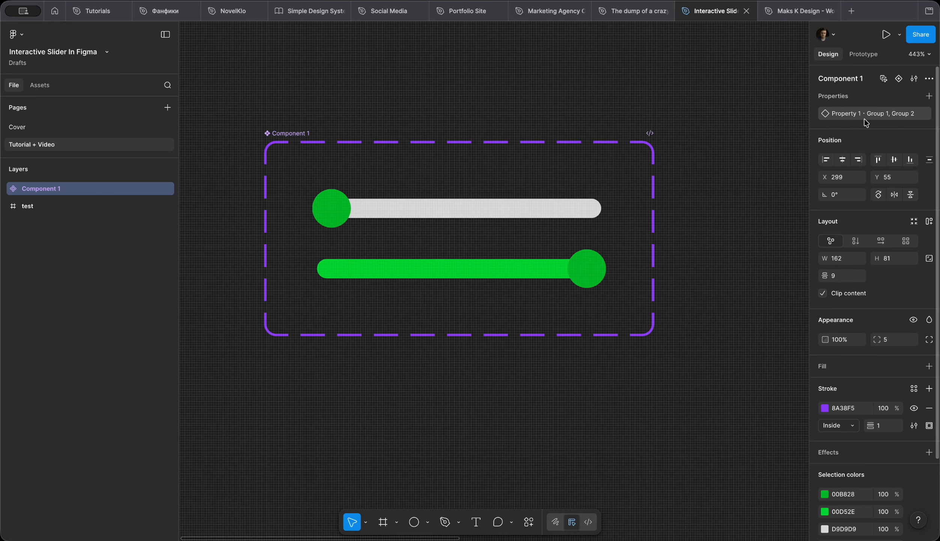
- Add a prototype interaction from the upper slider's circle to Group 2 with an On drag trigger, Change to action and Smart animate
{"action": "left_click", "coordinate": [338, 208], "text": "super"}
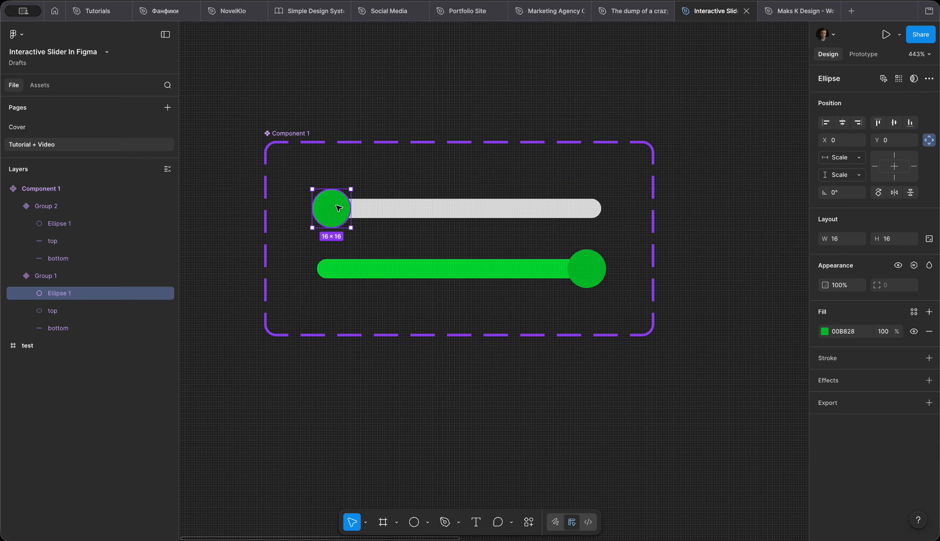
{"action": "left_click", "coordinate": [852, 58]}
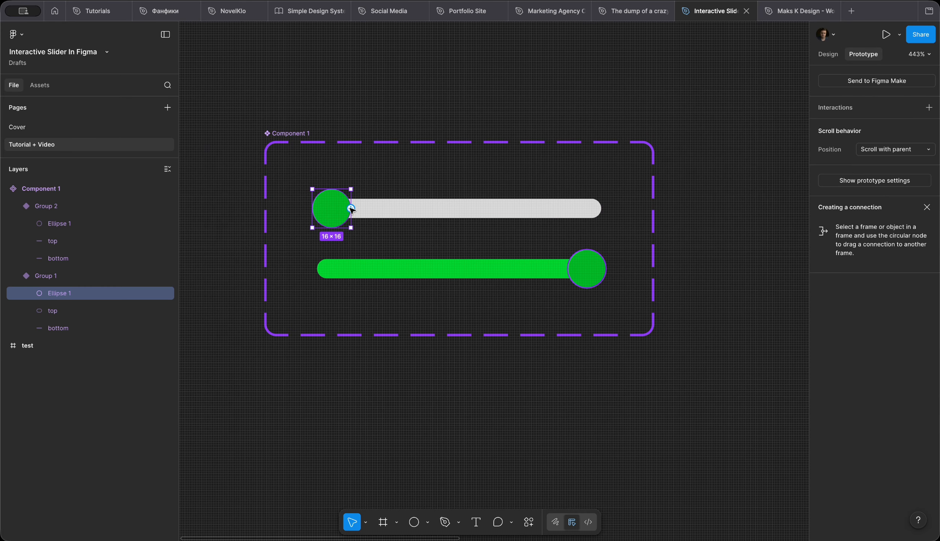
{"action": "left_click_drag", "start_coordinate": [351, 208], "coordinate": [432, 263]}
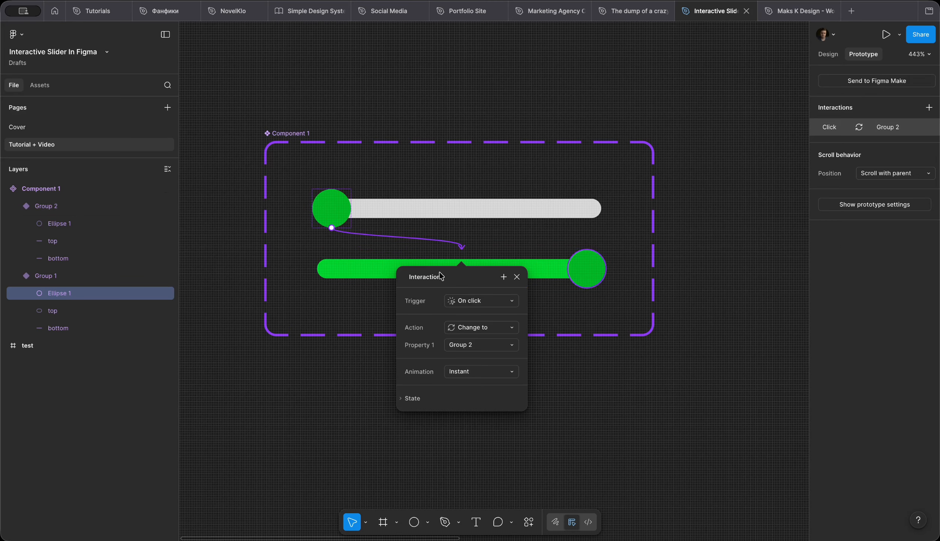
{"action": "left_click", "coordinate": [464, 299]}
{"action": "left_click", "coordinate": [469, 316]}
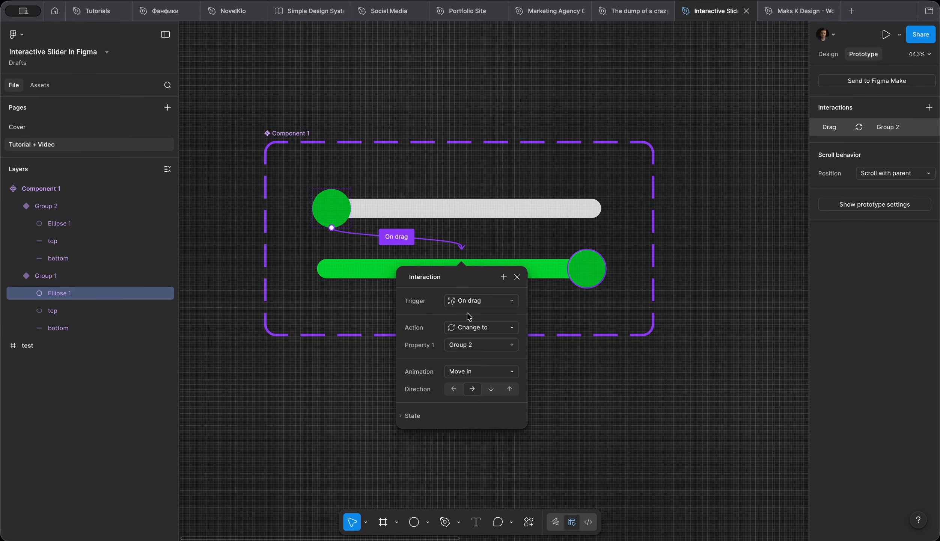
{"action": "left_click", "coordinate": [478, 374]}
{"action": "left_click", "coordinate": [486, 354]}
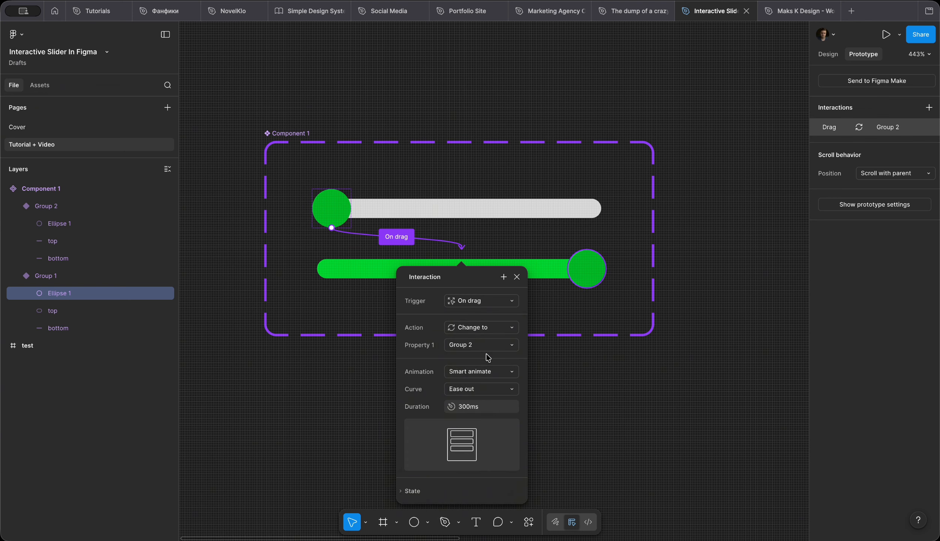
- Add a return interaction from the lower slider's circle to Group 1 with an On drag trigger, keeping Smart animate
{"action": "left_click", "coordinate": [570, 269]}
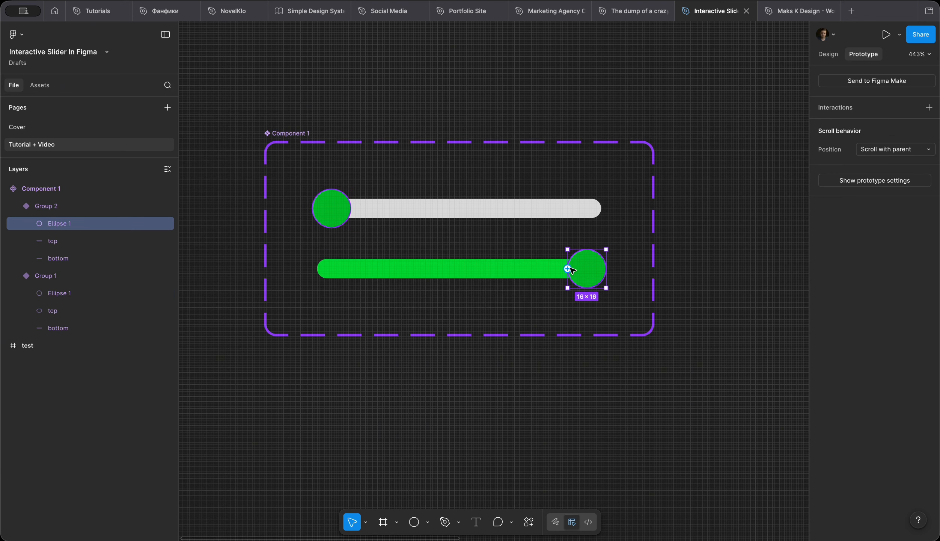
{"action": "left_click_drag", "start_coordinate": [570, 269], "coordinate": [460, 220]}
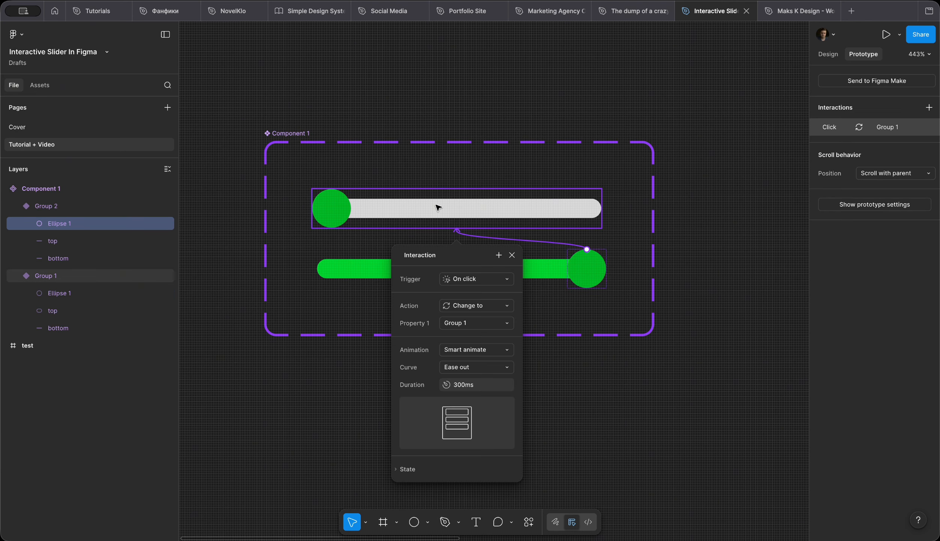
{"action": "left_click", "coordinate": [466, 279]}
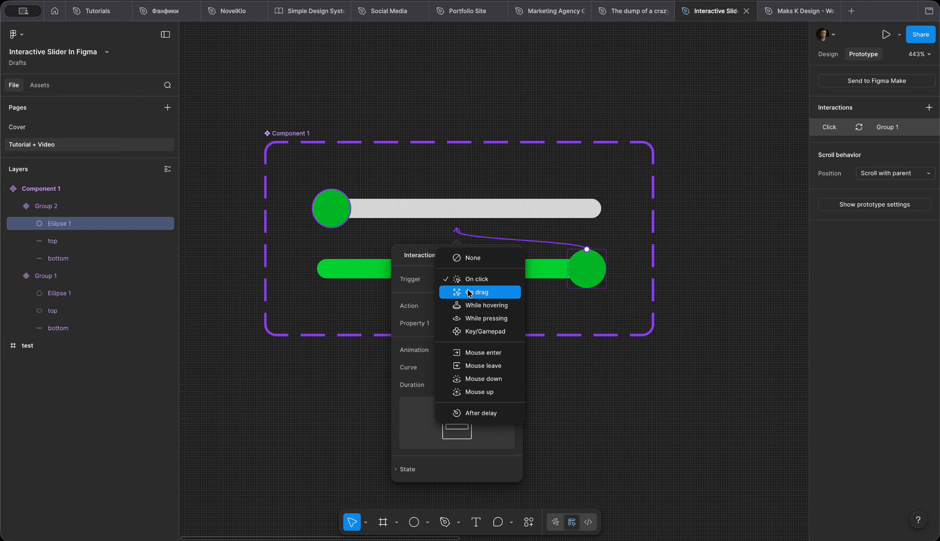
{"action": "left_click", "coordinate": [468, 292]}
{"action": "left_click", "coordinate": [593, 405]}
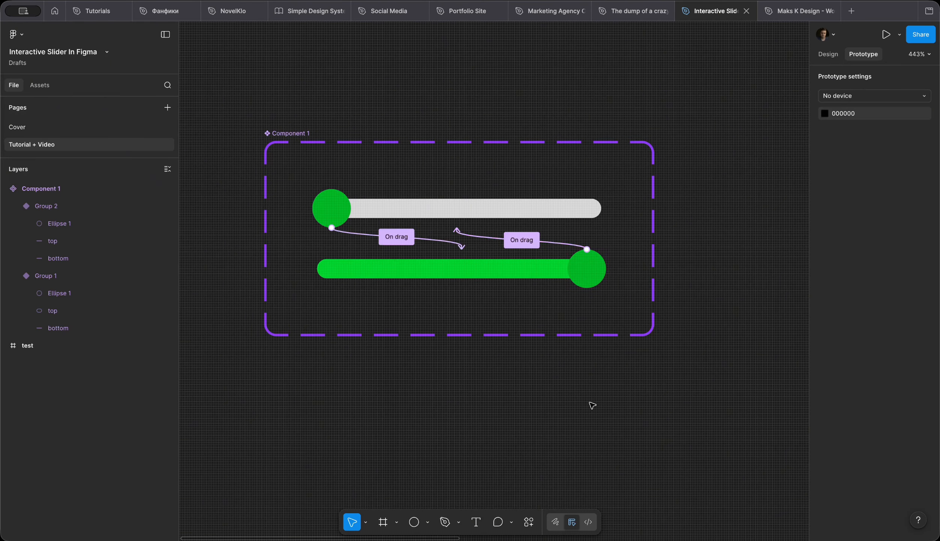
- Insert an instance of Component 1 from the file's assets into the test frame and center it there
{"action": "scroll", "coordinate": [592, 405], "scroll_direction": "down", "scroll_amount": 3}
{"action": "scroll", "coordinate": [476, 258], "scroll_direction": "right", "scroll_amount": 15}
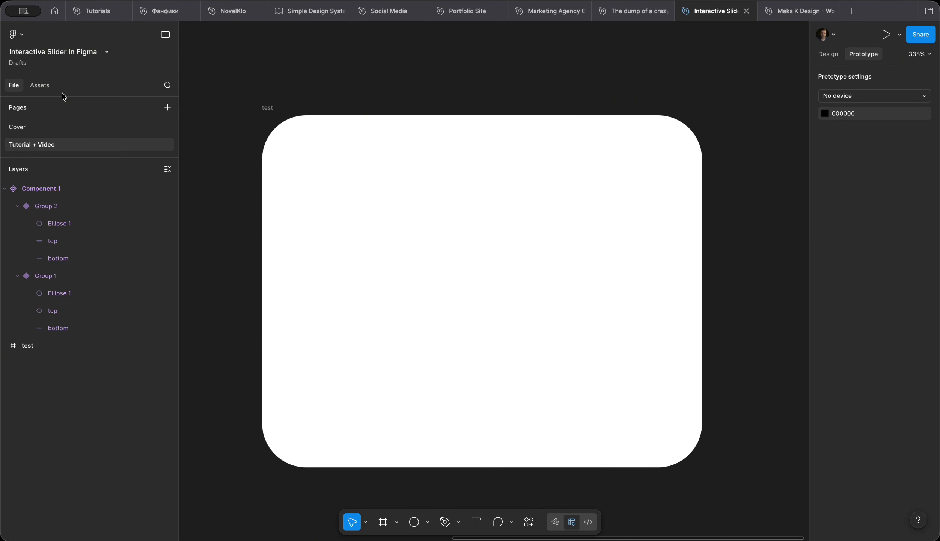
{"action": "left_click", "coordinate": [51, 86]}
{"action": "left_click", "coordinate": [49, 184]}
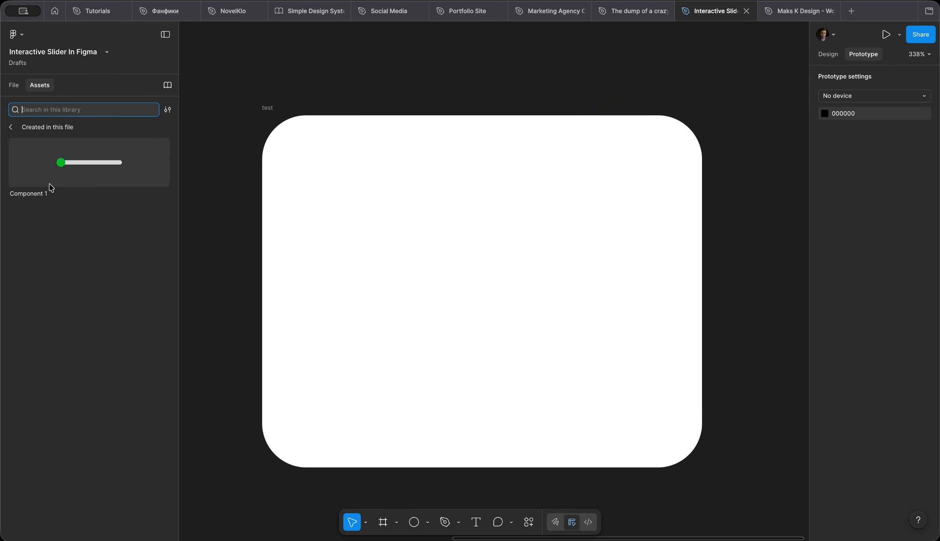
{"action": "left_click_drag", "start_coordinate": [62, 169], "coordinate": [383, 314]}
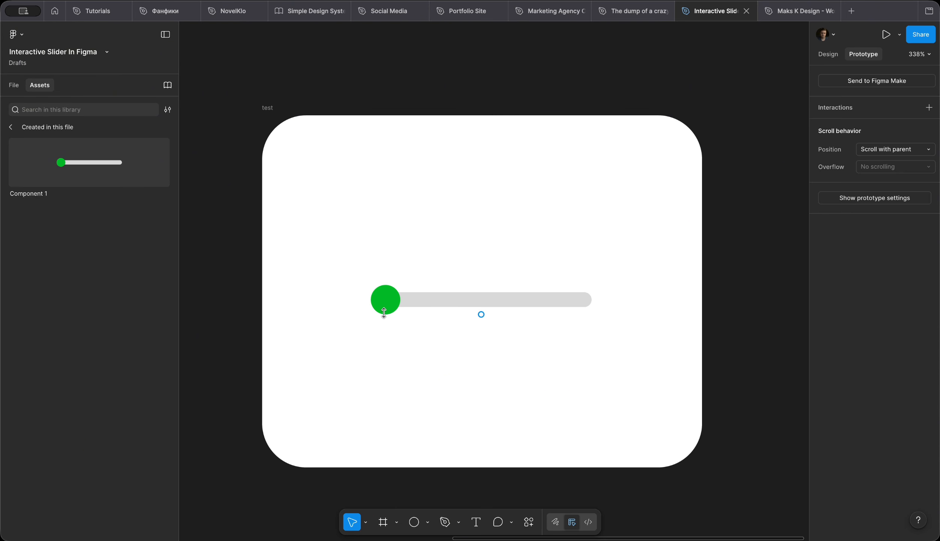
{"action": "left_click_drag", "start_coordinate": [462, 304], "coordinate": [463, 292]}
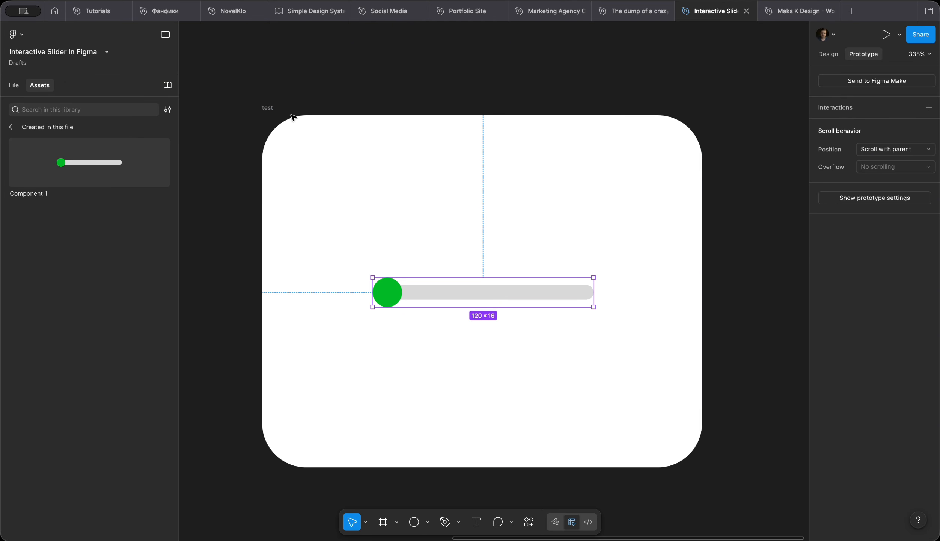
- Present the test frame as a prototype and scale it up to fit the screen
{"action": "left_click", "coordinate": [269, 105]}
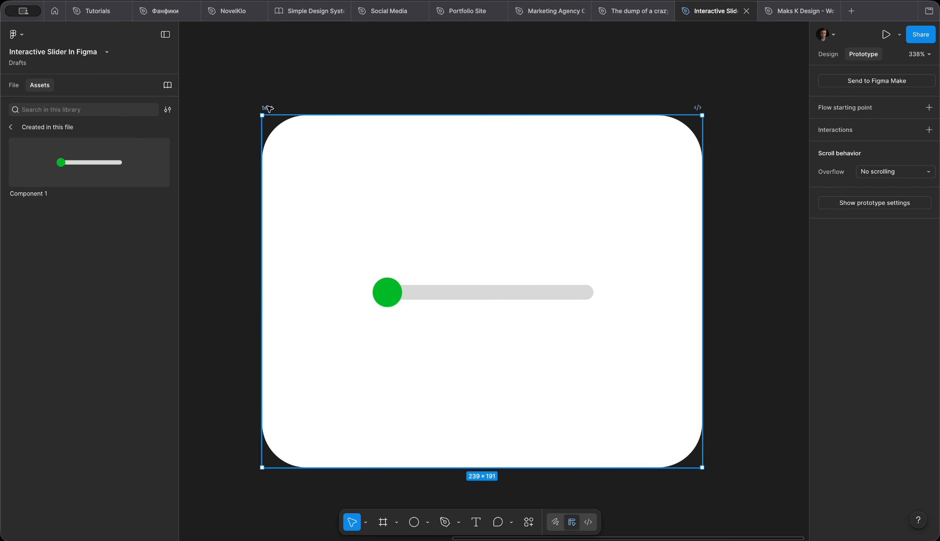
{"action": "left_click", "coordinate": [885, 36]}
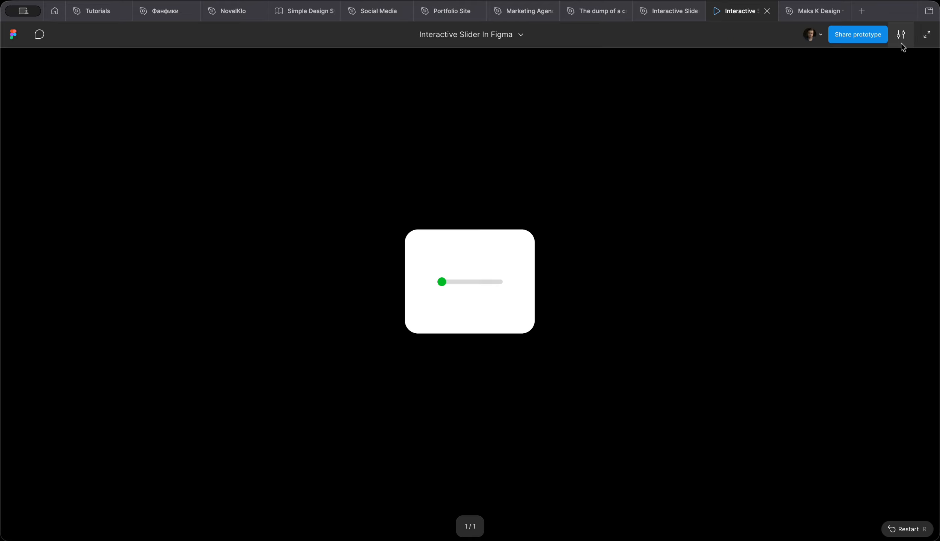
{"action": "left_click", "coordinate": [901, 42]}
{"action": "left_click", "coordinate": [860, 145]}
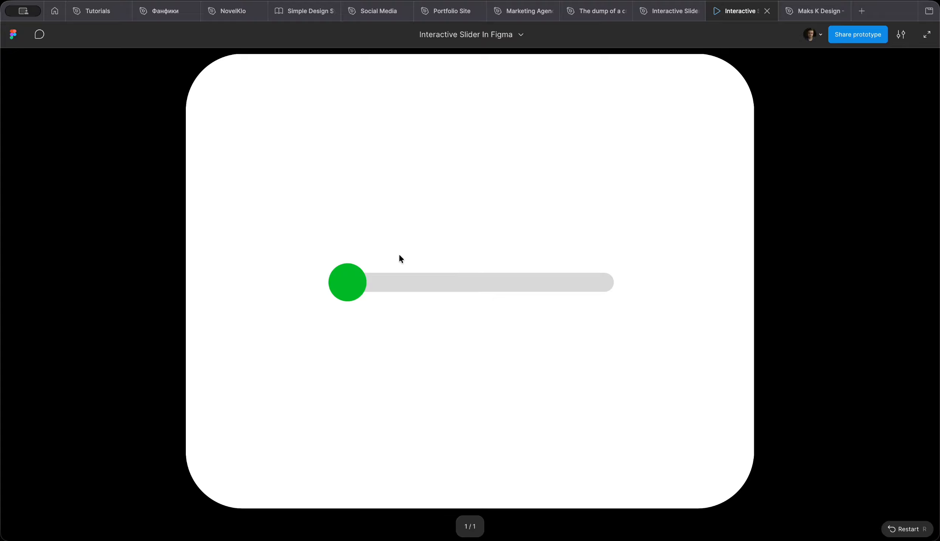
- Test the prototype by moving the slider's green circle along the track several times
{"action": "left_click_drag", "start_coordinate": [340, 276], "coordinate": [555, 294]}
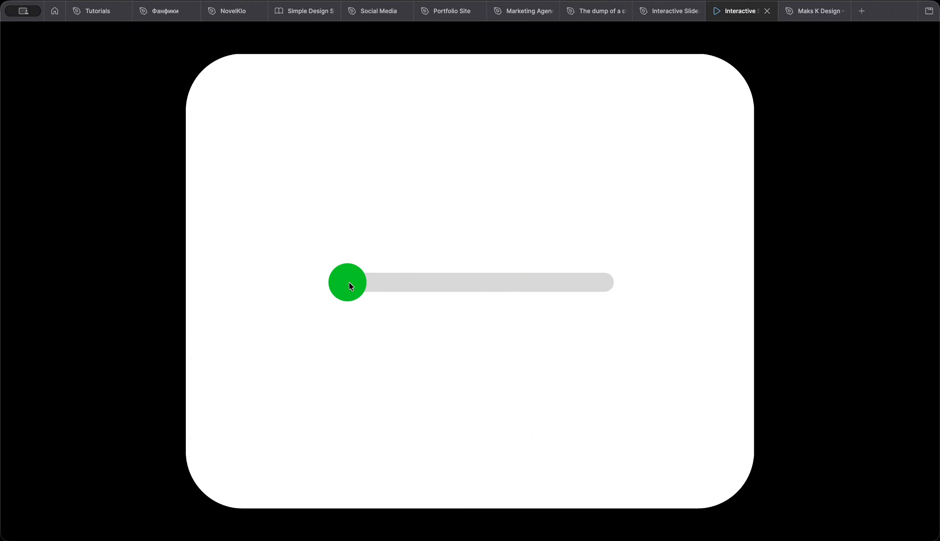
{"action": "left_click_drag", "start_coordinate": [349, 283], "coordinate": [617, 296]}
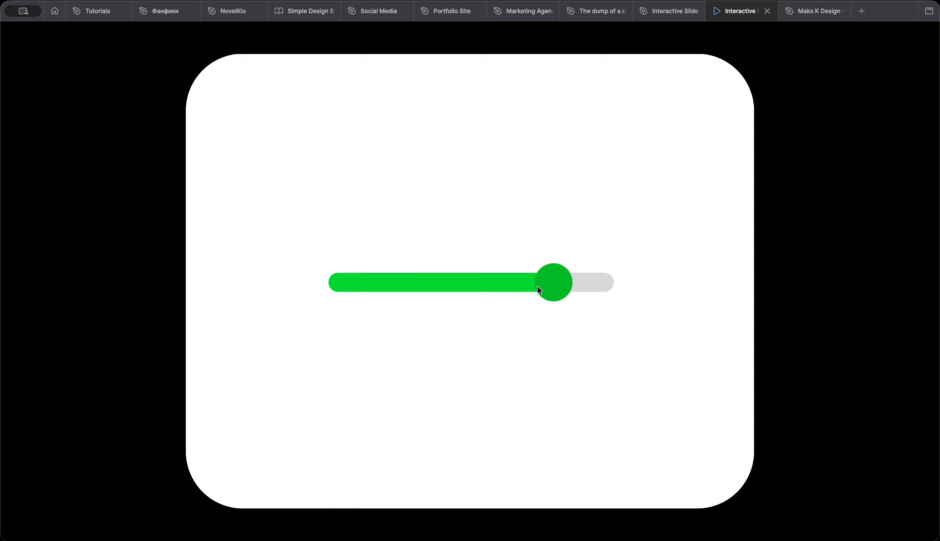
{"action": "left_click_drag", "start_coordinate": [352, 287], "coordinate": [565, 288]}
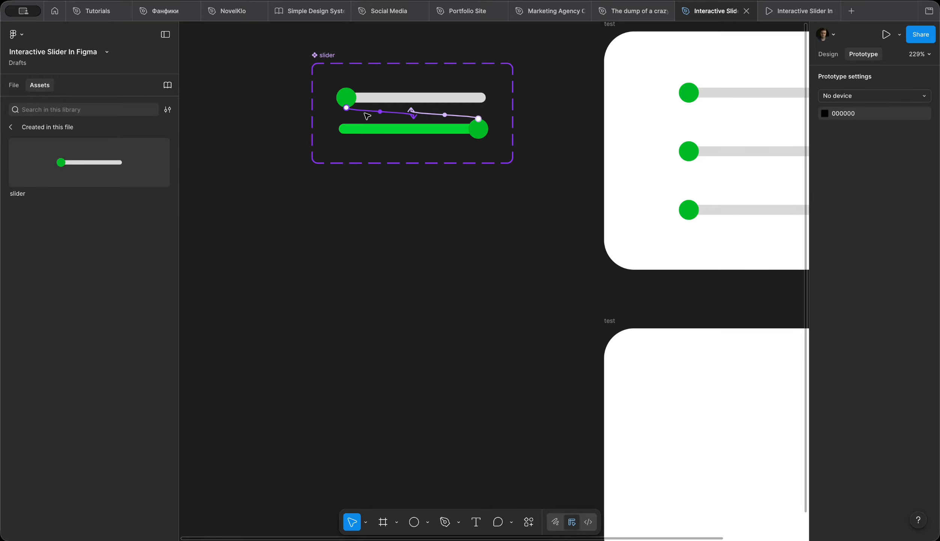
- Copy the upper slider variant to the empty canvas below the component set and detach the instance
{"action": "left_click", "coordinate": [387, 99]}
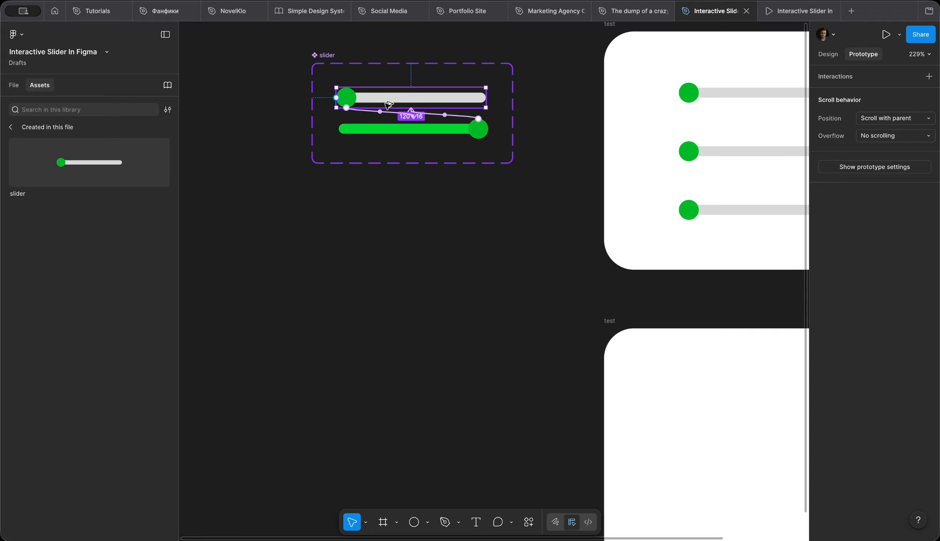
{"action": "left_click_drag", "start_coordinate": [387, 102], "coordinate": [392, 363]}
{"action": "scroll", "coordinate": [393, 363], "scroll_direction": "down", "scroll_amount": 3}
{"action": "scroll", "coordinate": [393, 363], "scroll_direction": "up", "scroll_amount": 5}
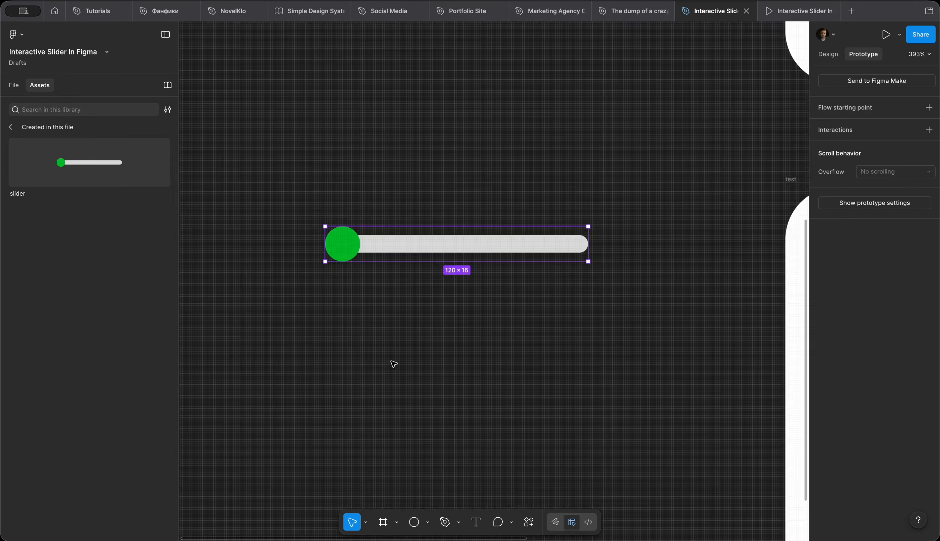
{"action": "right_click", "coordinate": [429, 228]}
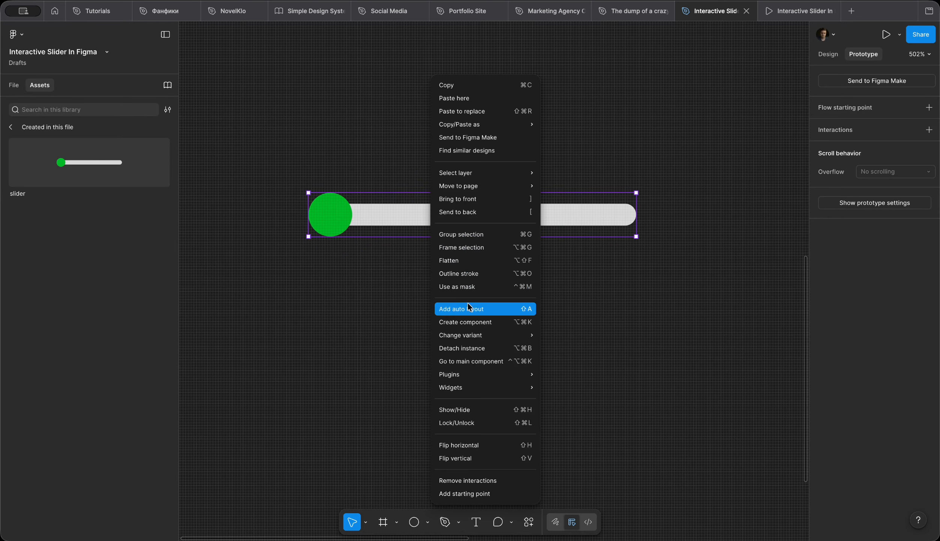
{"action": "left_click", "coordinate": [466, 348]}
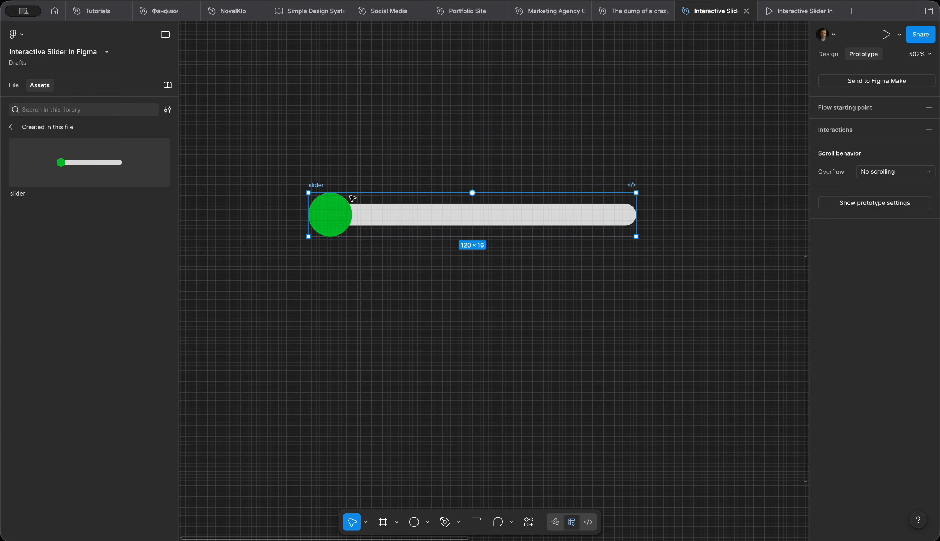
- Rename the detached slider frame as 1
{"action": "double_click", "coordinate": [318, 184]}
{"action": "type", "text": "1"}
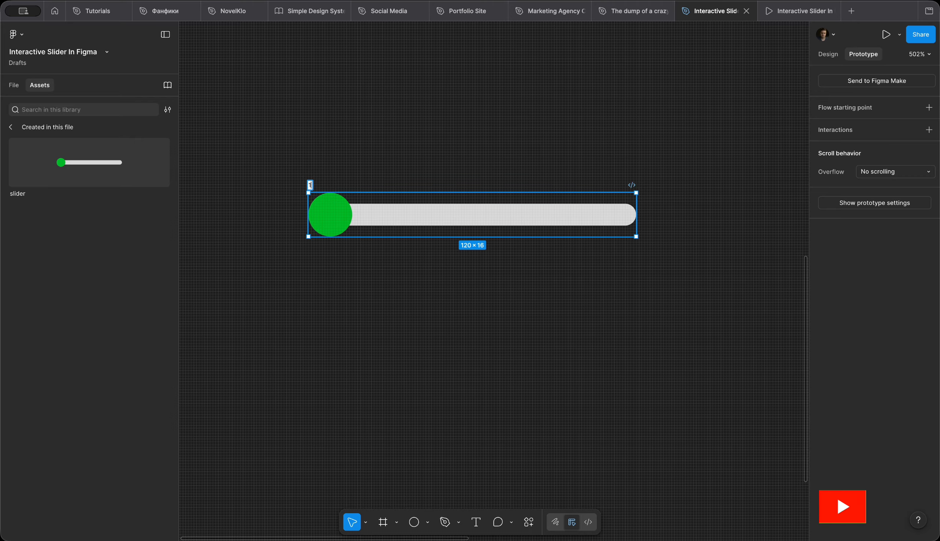
{"action": "left_click", "coordinate": [399, 170]}
{"action": "left_click", "coordinate": [385, 210]}
{"action": "left_click", "coordinate": [364, 173]}
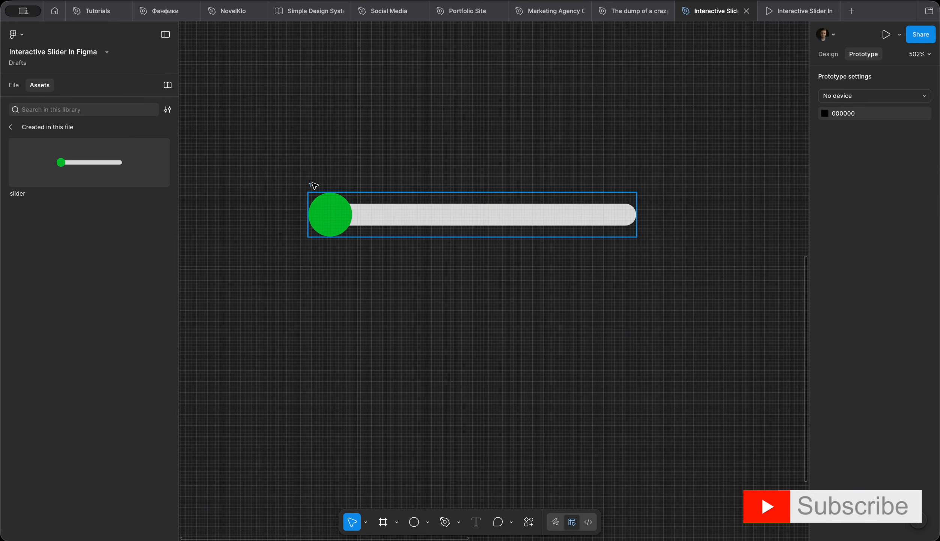
- Duplicate slider frame 1 four times downward to make a column of five sliders
{"action": "left_click", "coordinate": [311, 184]}
{"action": "left_click_drag", "start_coordinate": [380, 213], "coordinate": [378, 294], "text": "alt"}
{"action": "scroll", "coordinate": [379, 294], "scroll_direction": "down", "scroll_amount": 4}
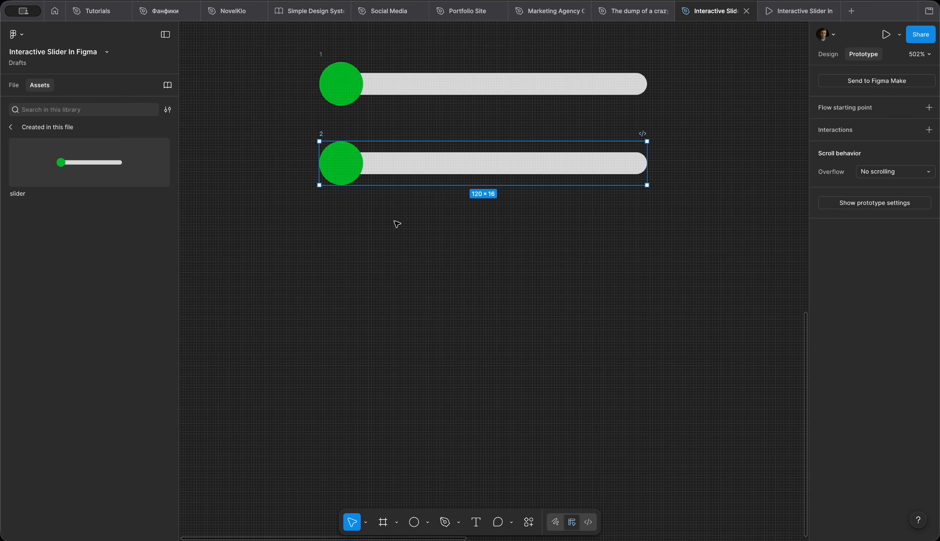
{"action": "left_click_drag", "start_coordinate": [399, 170], "coordinate": [409, 397], "text": "alt"}
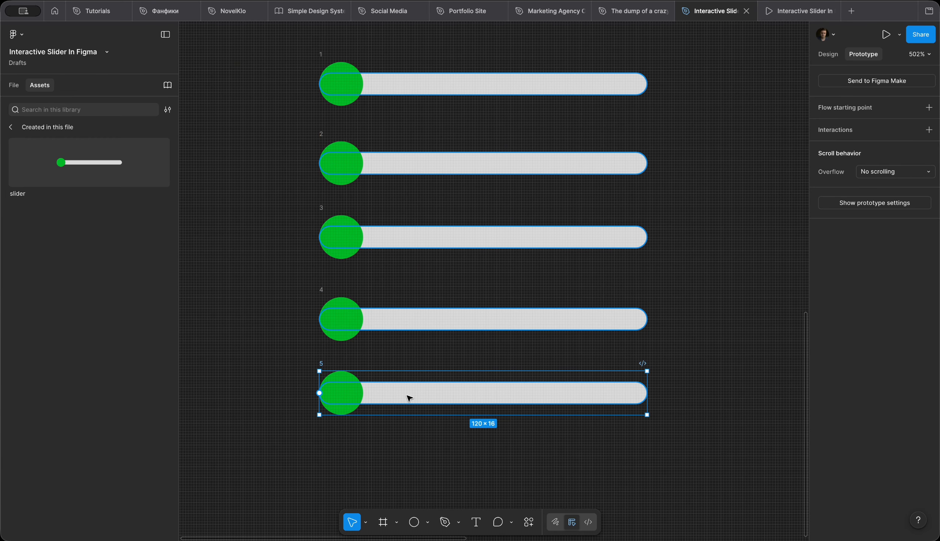
- Move the circle in slider 2 horizontally to about a quarter of the way along its track
{"action": "scroll", "coordinate": [426, 248], "scroll_direction": "up", "scroll_amount": 5}
{"action": "scroll", "coordinate": [428, 247], "scroll_direction": "down", "scroll_amount": 2}
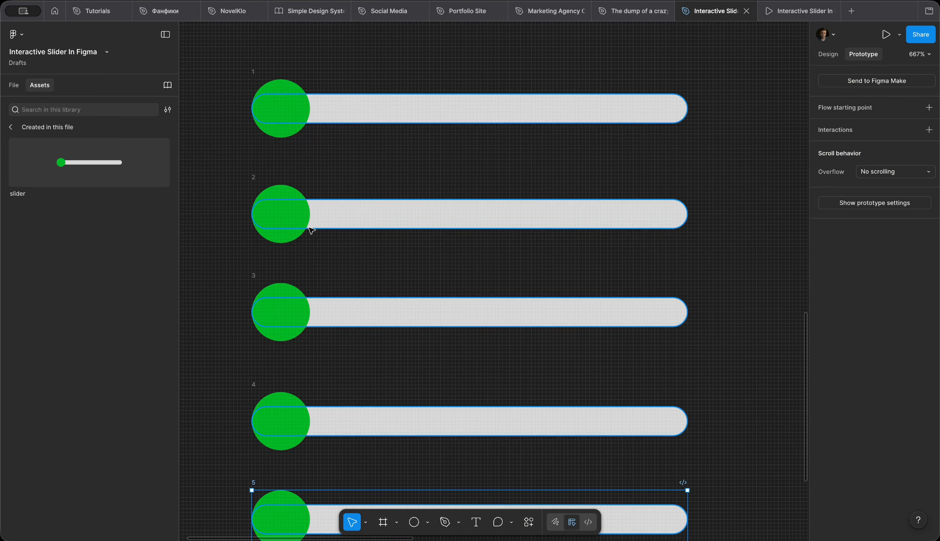
{"action": "left_click", "coordinate": [288, 216]}
{"action": "key", "text": "alt+super+a"}
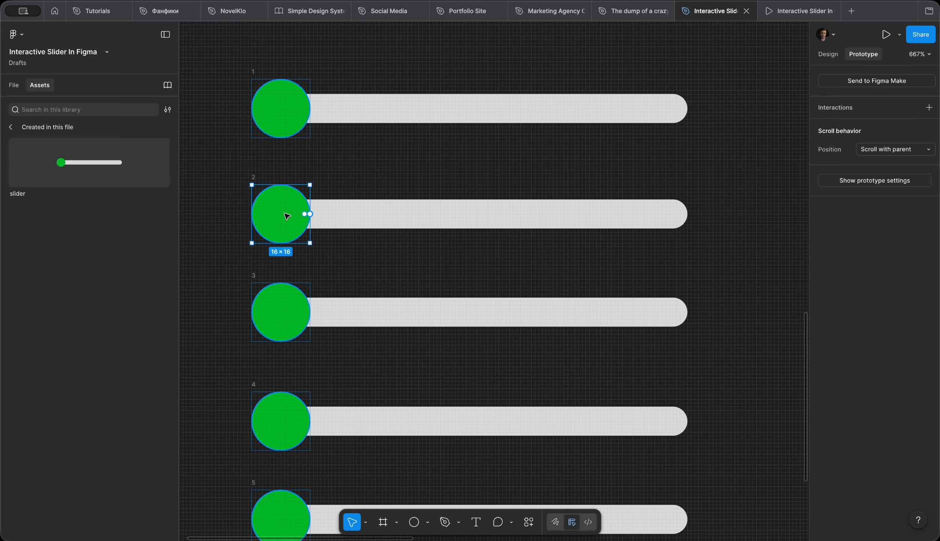
{"action": "key", "text": "shift+Right"}
{"action": "key", "text": "shift+Right"}
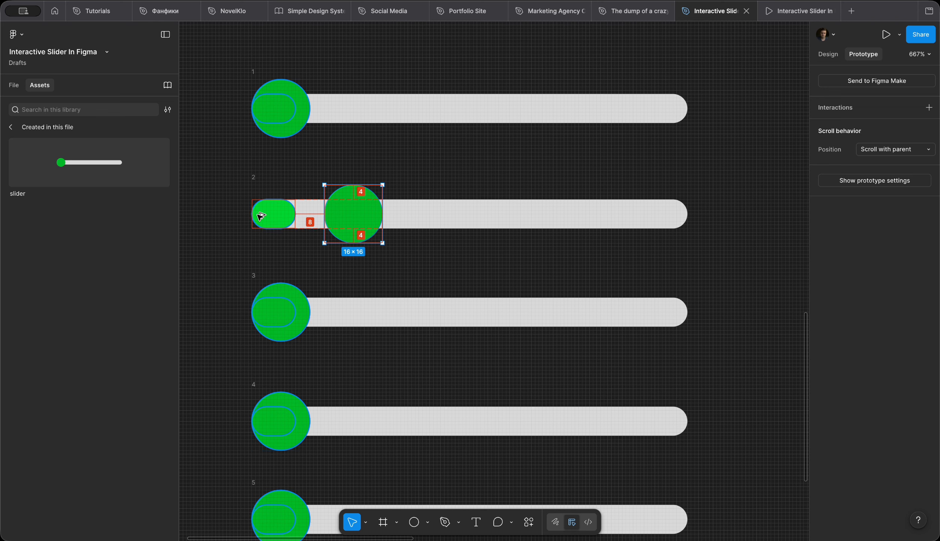
{"action": "key", "text": "alt"}
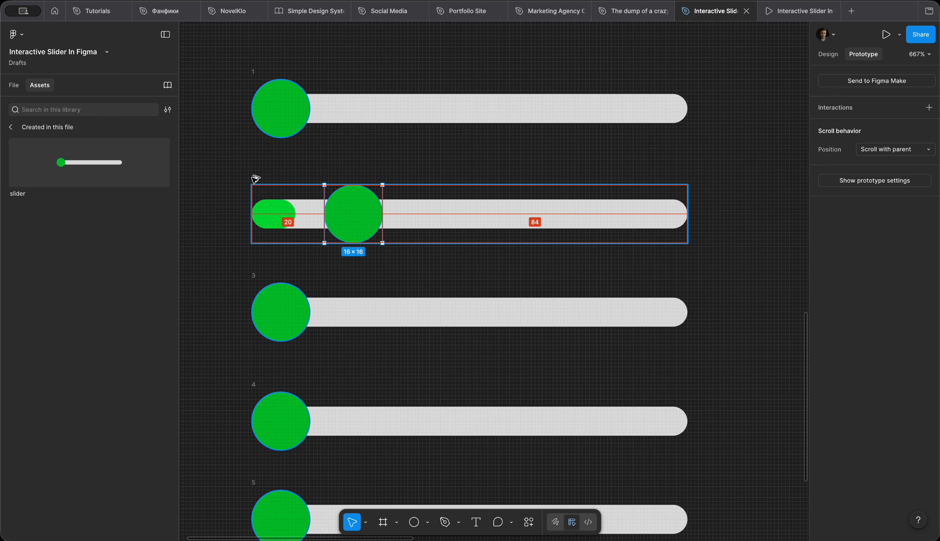
{"action": "key", "text": "Right"}
{"action": "key", "text": "Right"}
{"action": "key", "text": "Right"}
{"action": "key", "text": "Right"}
{"action": "key", "text": "Right"}
{"action": "key", "text": "Right"}
- Widen the green fill rectangle in slider 2 so its end reaches underneath the circle
{"action": "left_click", "coordinate": [281, 227]}
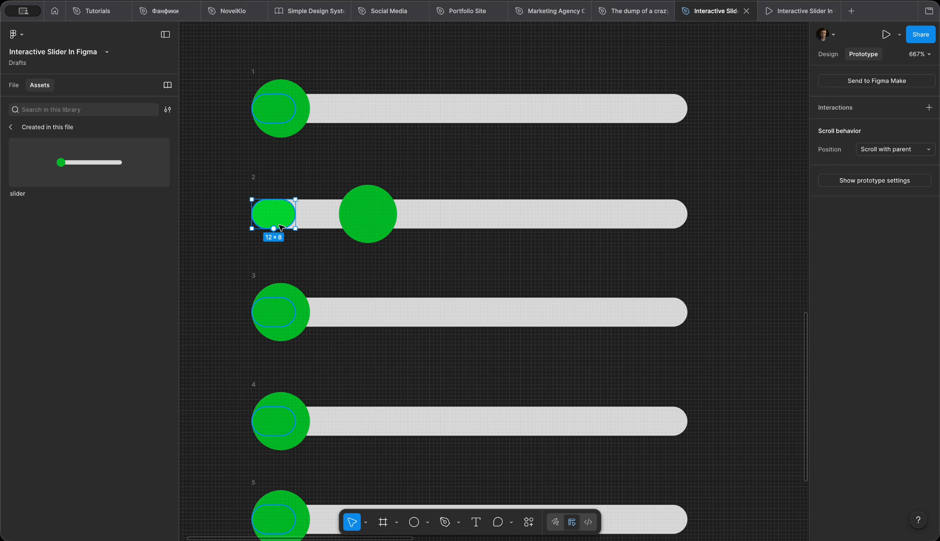
{"action": "key", "text": "shift+e"}
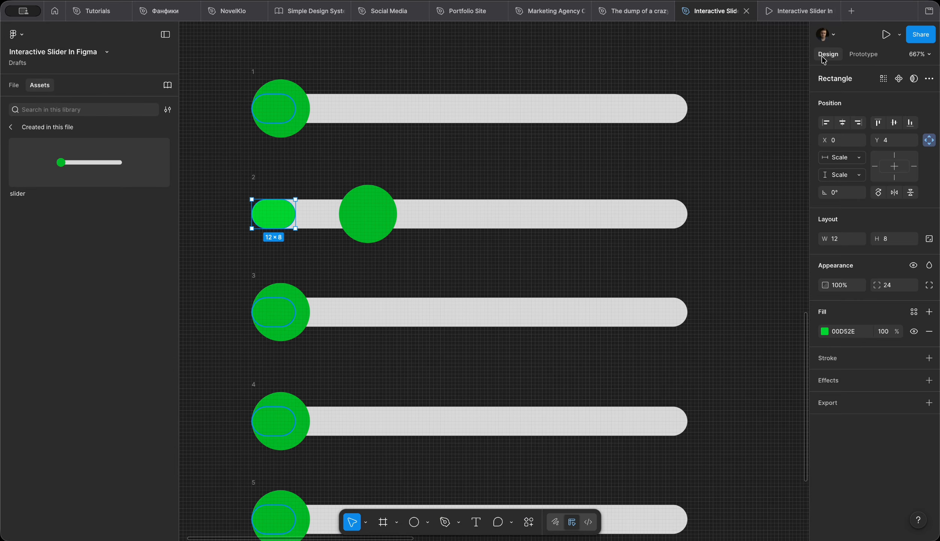
{"action": "left_click_drag", "start_coordinate": [294, 207], "coordinate": [391, 204]}
{"action": "key", "text": "alt"}
{"action": "key", "text": "super+z"}
{"action": "left_click_drag", "start_coordinate": [296, 211], "coordinate": [389, 211]}
- Center the circle horizontally in slider 3 and widen its green fill rectangle to 64 to reach beneath it
{"action": "scroll", "coordinate": [386, 331], "scroll_direction": "down", "scroll_amount": 4}
{"action": "scroll", "coordinate": [386, 332], "scroll_direction": "right", "scroll_amount": 1}
{"action": "left_click", "coordinate": [262, 239]}
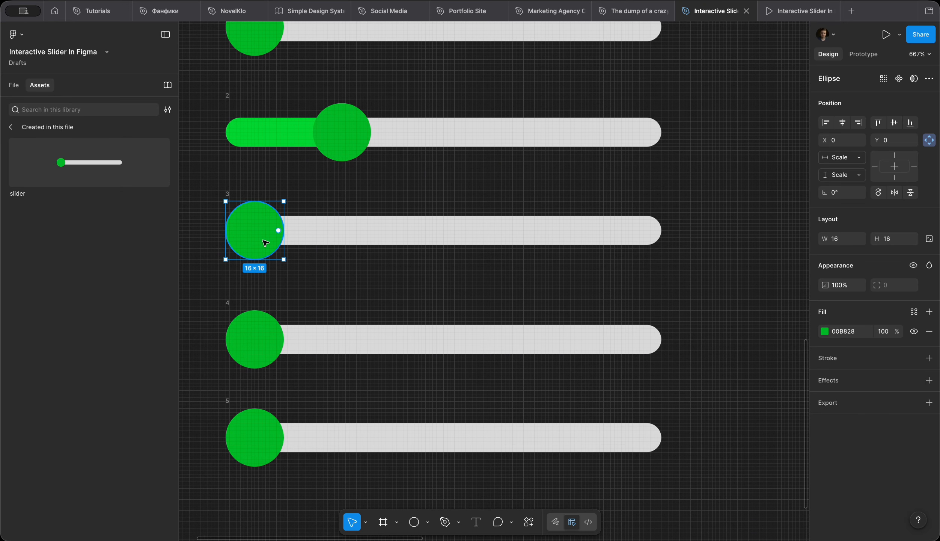
{"action": "left_click", "coordinate": [842, 124]}
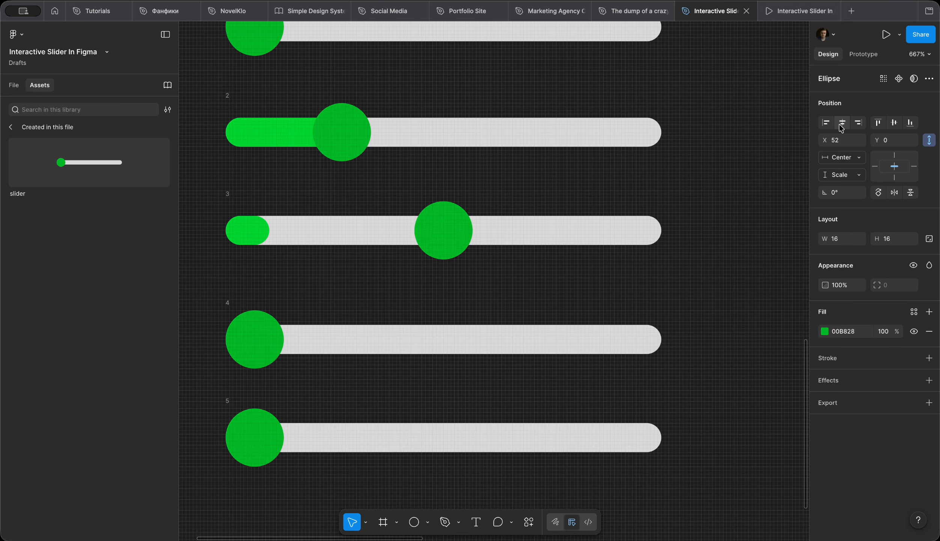
{"action": "left_click", "coordinate": [253, 229]}
{"action": "left_click_drag", "start_coordinate": [269, 230], "coordinate": [459, 230]}
- Place the circle in slider 4 at X 80 and widen the green fill rectangle to reach beneath it
{"action": "scroll", "coordinate": [390, 300], "scroll_direction": "down", "scroll_amount": 3}
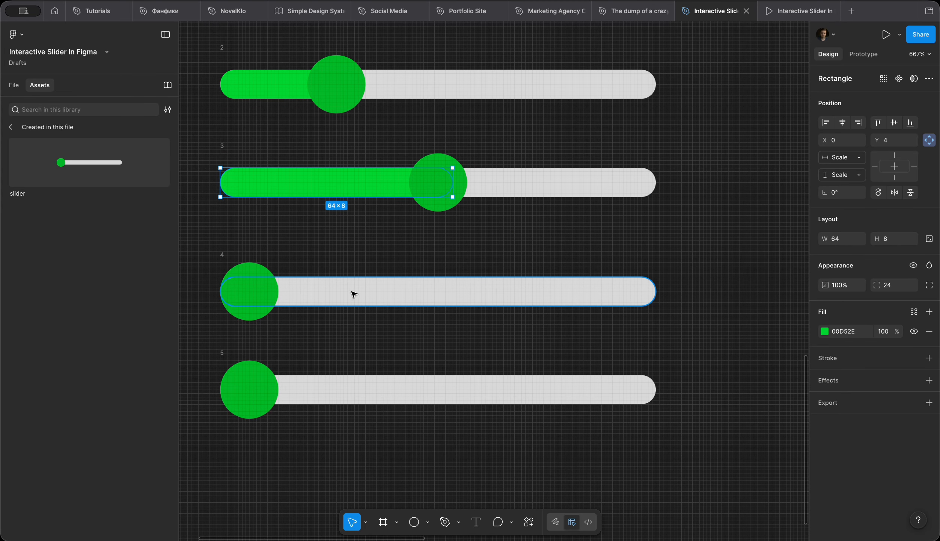
{"action": "left_click", "coordinate": [254, 282]}
{"action": "left_click", "coordinate": [858, 125]}
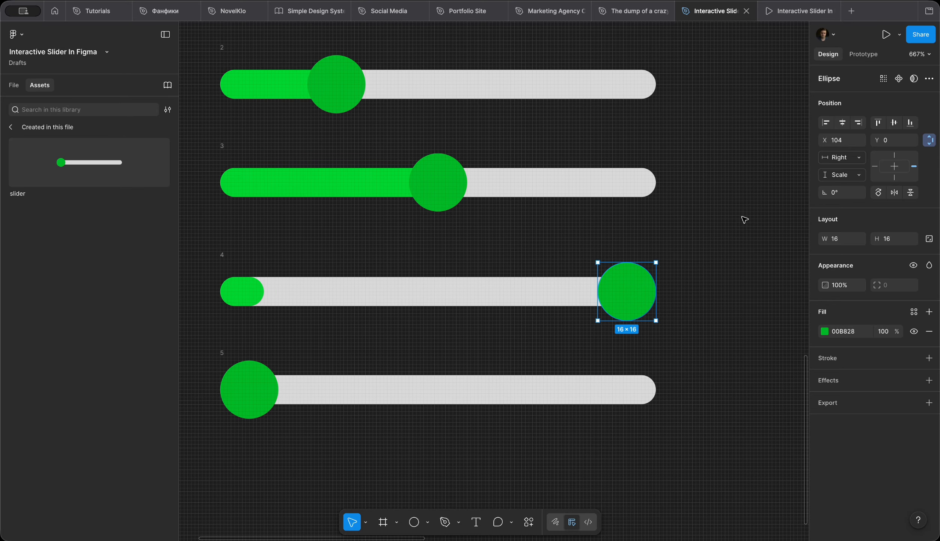
{"action": "key", "text": "shift+Left"}
{"action": "key", "text": "shift+Left"}
{"action": "key", "text": "shift+Left"}
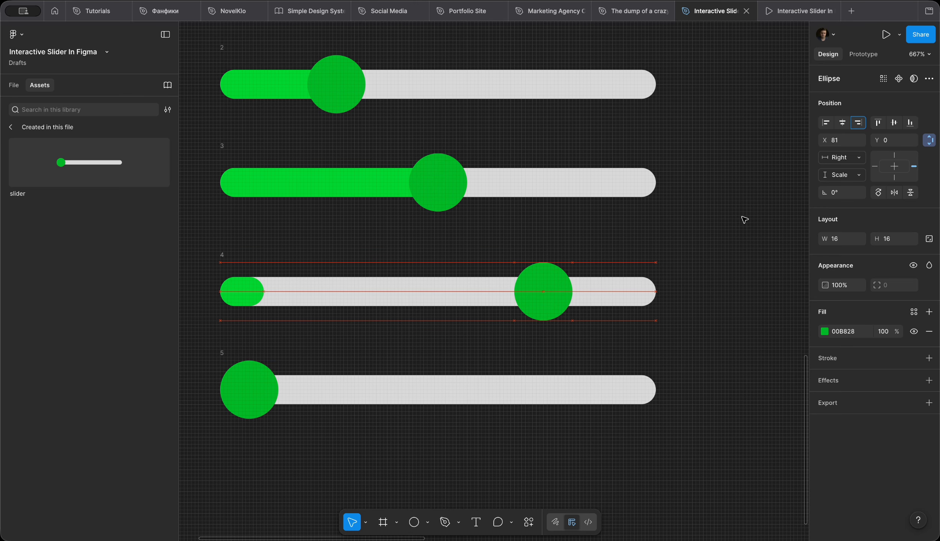
{"action": "key", "text": "Left"}
{"action": "key", "text": "alt"}
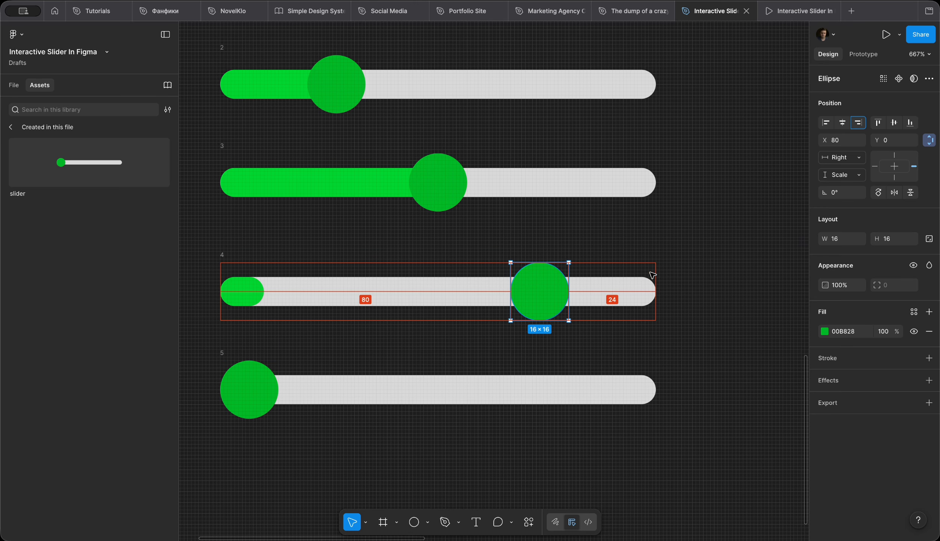
{"action": "left_click", "coordinate": [259, 289]}
{"action": "left_click_drag", "start_coordinate": [262, 289], "coordinate": [551, 294]}
- Align the circle in slider 5 to the track's right end and extend the green fill across the full track
{"action": "left_click", "coordinate": [247, 385]}
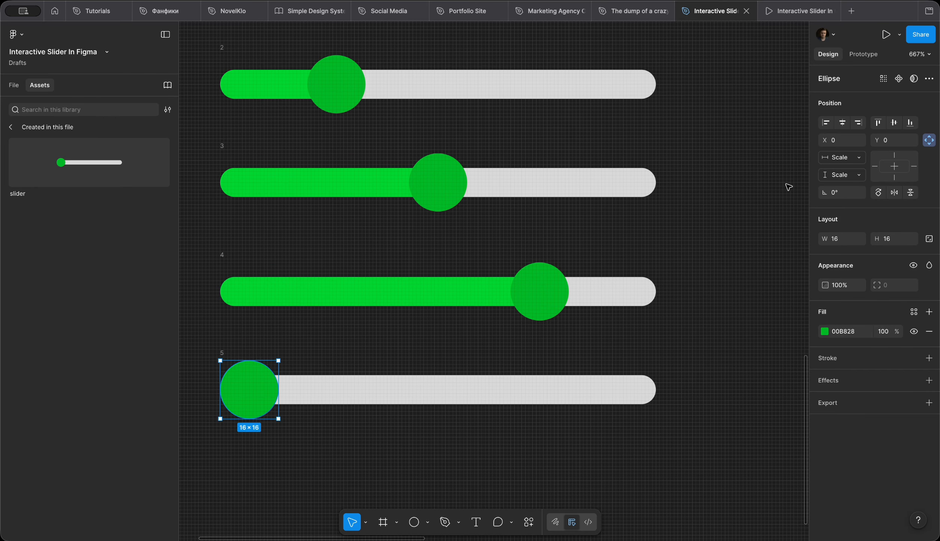
{"action": "left_click", "coordinate": [858, 123]}
{"action": "left_click", "coordinate": [255, 389]}
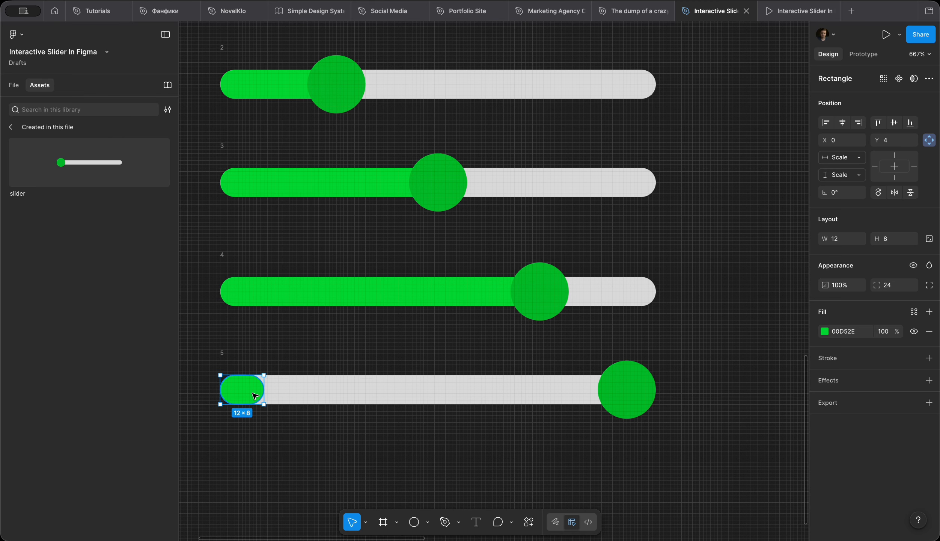
{"action": "left_click_drag", "start_coordinate": [263, 389], "coordinate": [655, 394]}
{"action": "left_click", "coordinate": [679, 347]}
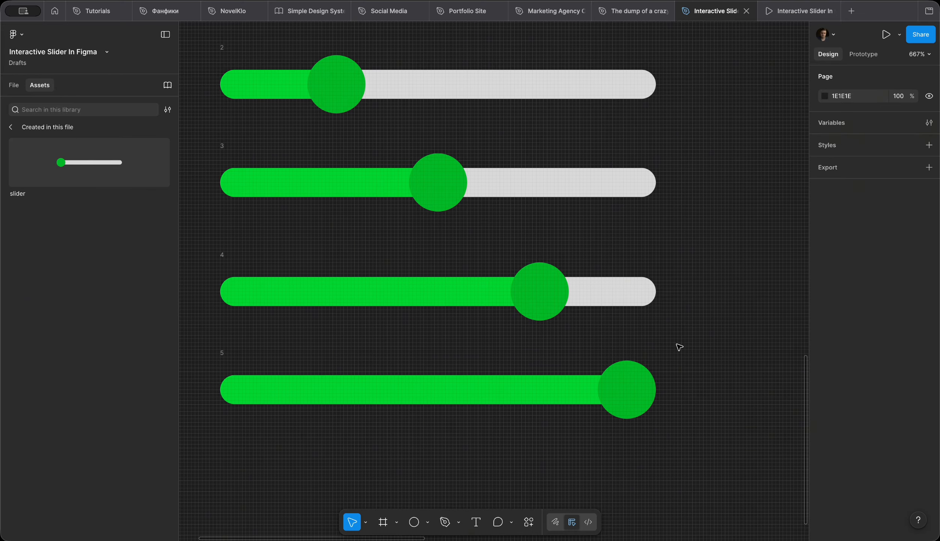
- Create a component set from the five slider frames
{"action": "key", "text": "shift+1"}
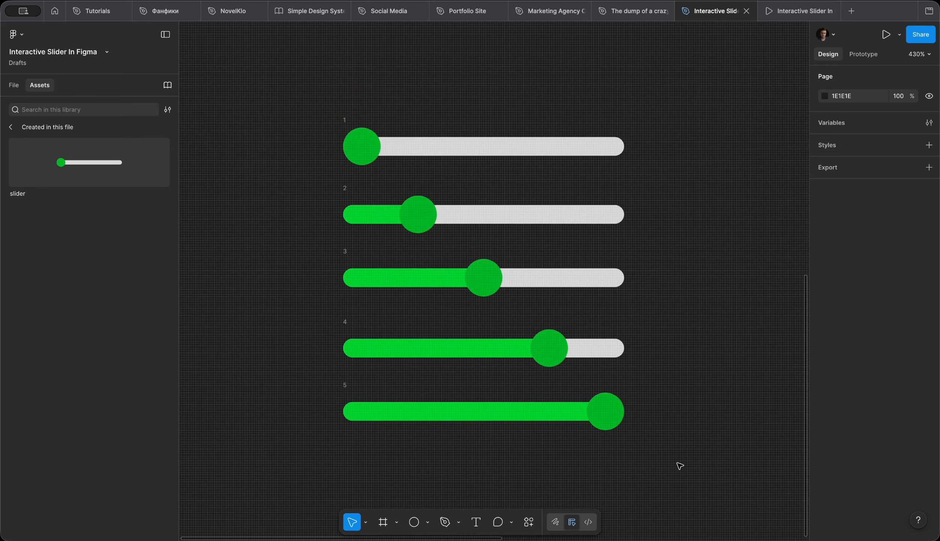
{"action": "left_click_drag", "start_coordinate": [679, 465], "coordinate": [264, 96]}
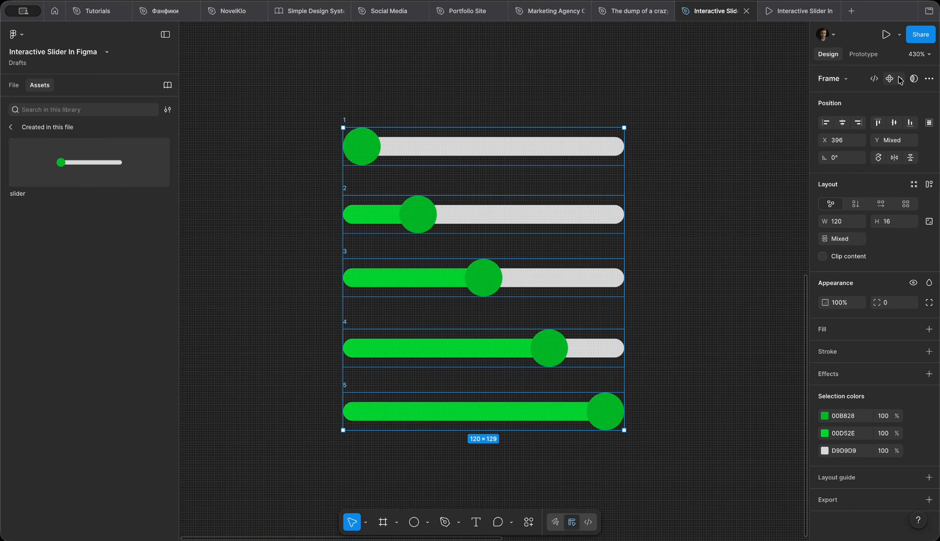
{"action": "left_click", "coordinate": [901, 79]}
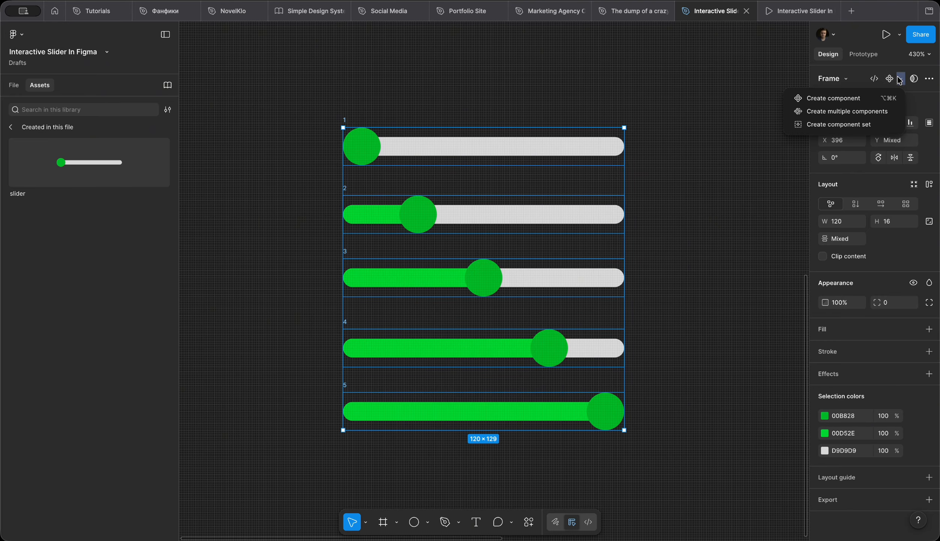
{"action": "left_click", "coordinate": [867, 128]}
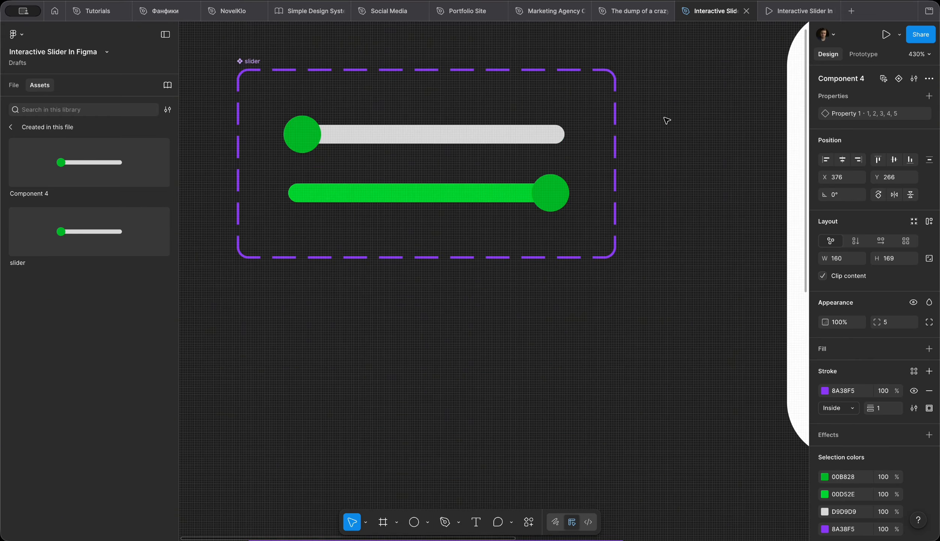
- Rename the new five-variant component set as slider 2
{"action": "scroll", "coordinate": [667, 120], "scroll_direction": "down", "scroll_amount": 10}
{"action": "double_click", "coordinate": [296, 110]}
{"action": "type", "text": "slider 2"}
{"action": "key", "text": "Return"}
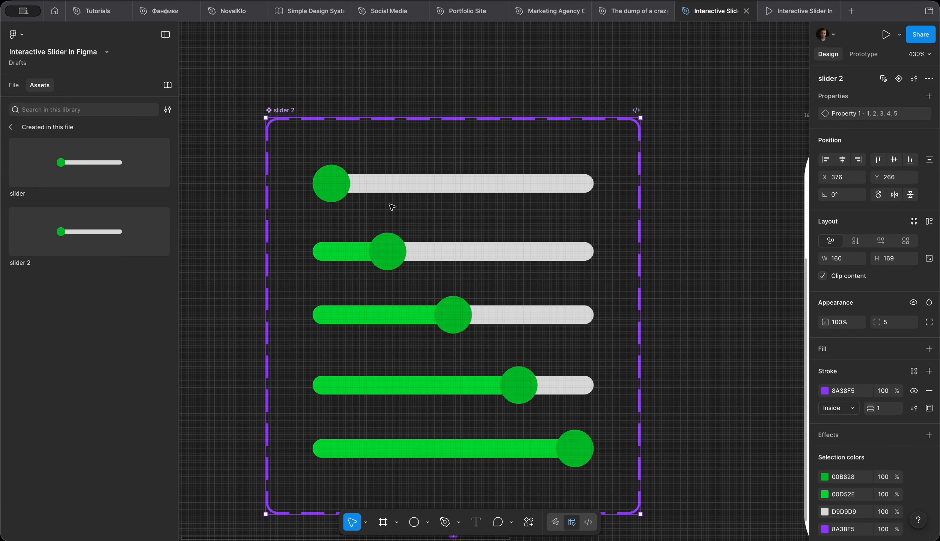
{"action": "scroll", "coordinate": [392, 207], "scroll_direction": "down", "scroll_amount": 2}
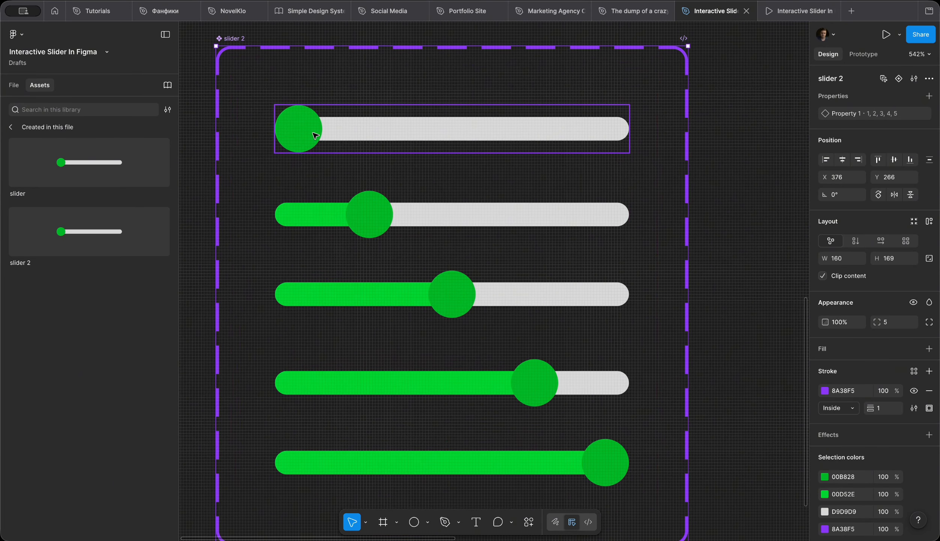
- Link the circle in variant 1 of slider 2 to variant 2 with an On drag, Smart animate interaction
{"action": "double_click", "coordinate": [315, 135]}
{"action": "left_click", "coordinate": [864, 54]}
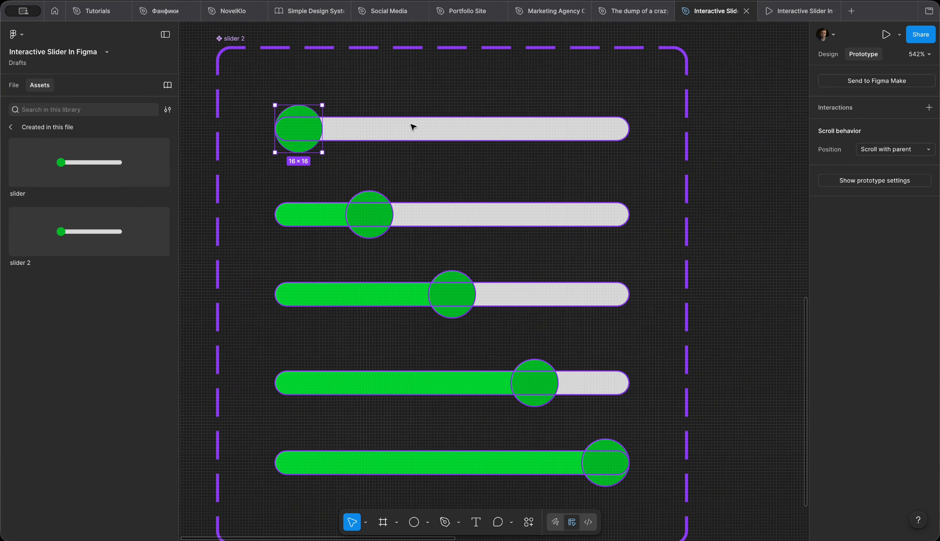
{"action": "left_click_drag", "start_coordinate": [323, 129], "coordinate": [372, 207]}
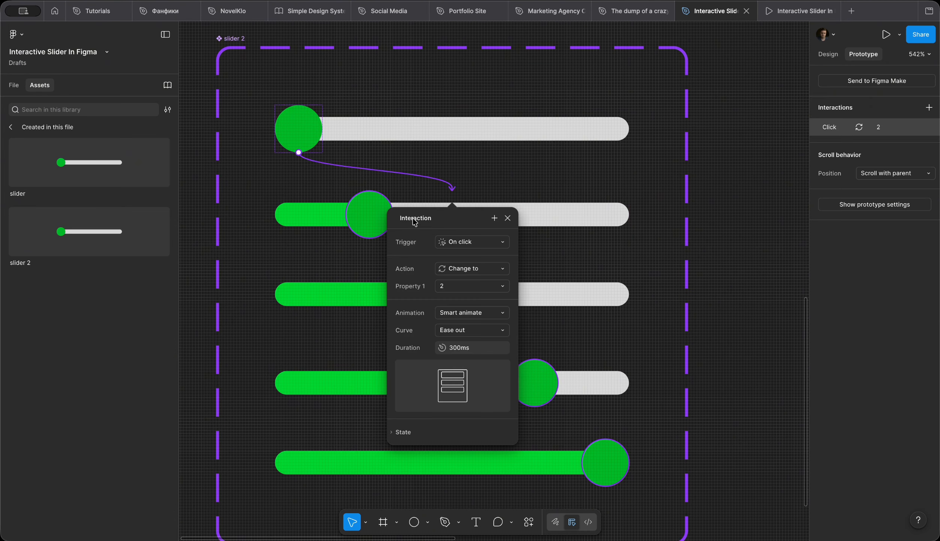
{"action": "left_click", "coordinate": [464, 248]}
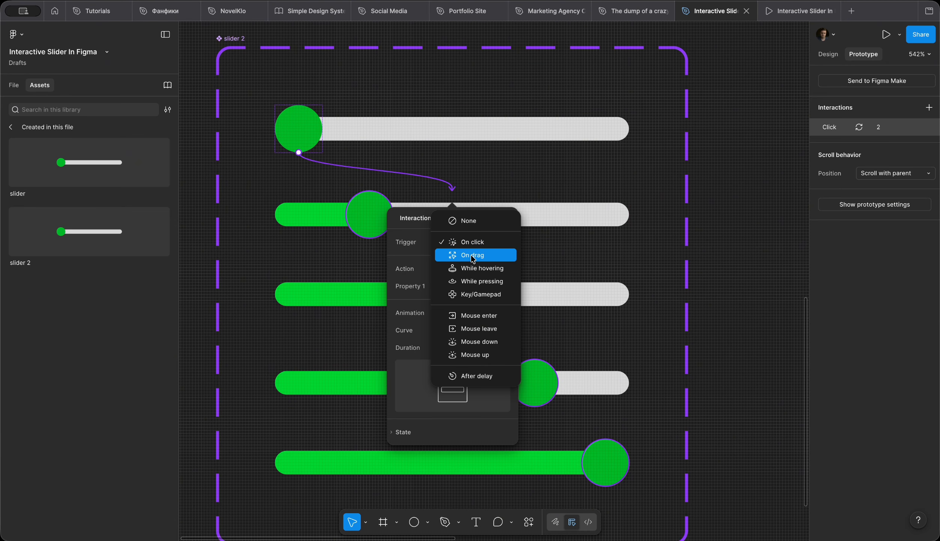
{"action": "left_click", "coordinate": [471, 255]}
- Link the circle in variant 2 to variants 3 and 1 with On drag Smart animate interactions
{"action": "left_click", "coordinate": [374, 224]}
{"action": "left_click_drag", "start_coordinate": [374, 239], "coordinate": [426, 287]}
{"action": "left_click", "coordinate": [456, 323]}
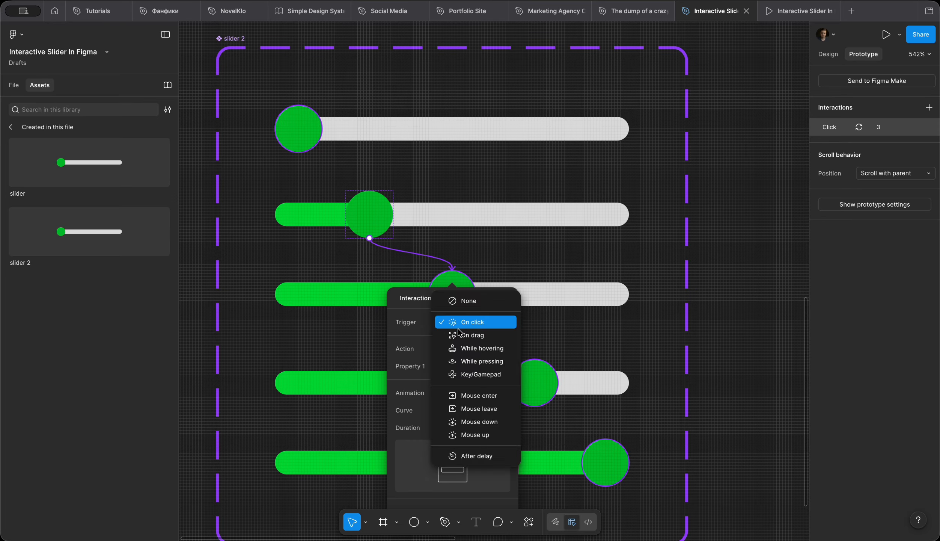
{"action": "left_click", "coordinate": [466, 335]}
{"action": "left_click", "coordinate": [367, 203]}
{"action": "left_click_drag", "start_coordinate": [369, 190], "coordinate": [337, 147]}
{"action": "left_click", "coordinate": [453, 204]}
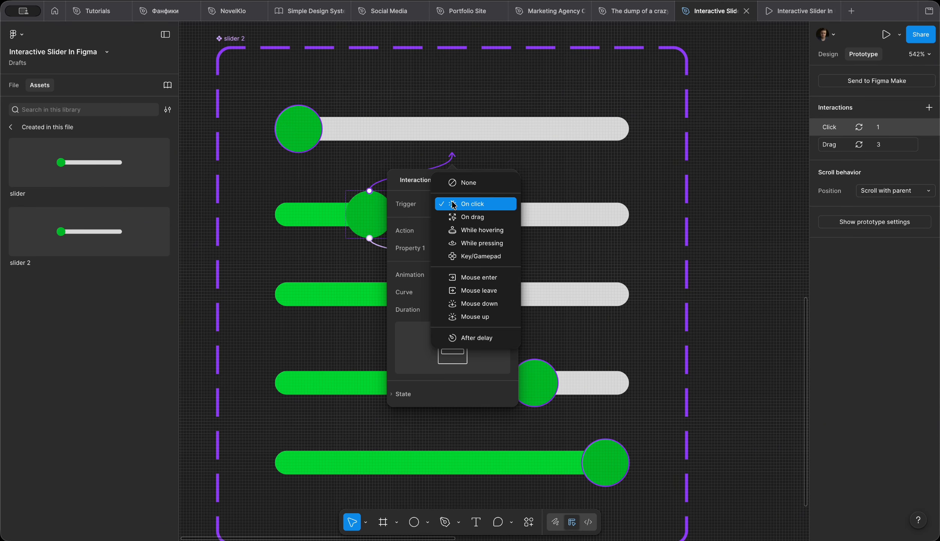
{"action": "left_click", "coordinate": [461, 216]}
{"action": "scroll", "coordinate": [350, 313], "scroll_direction": "down", "scroll_amount": 3}
{"action": "left_click", "coordinate": [340, 292]}
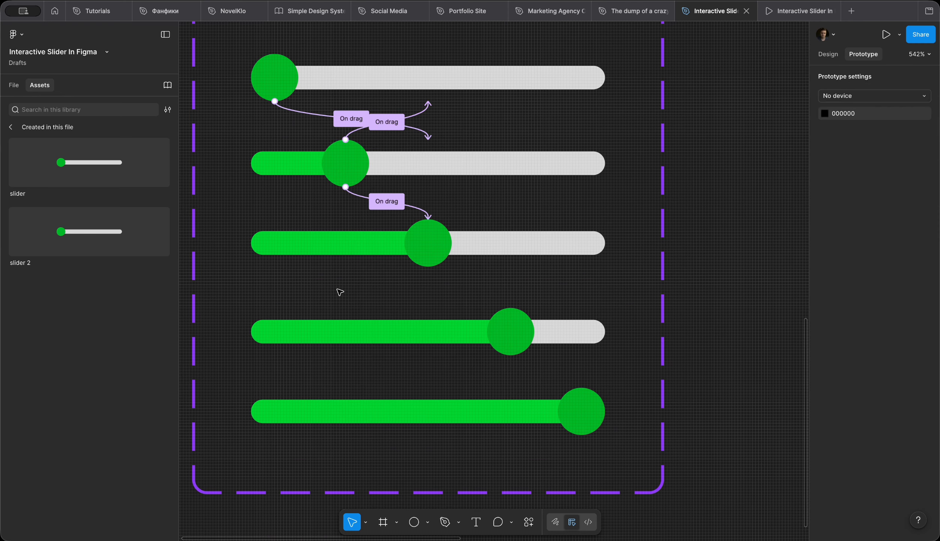
- Link the circle in variant 3 to variants 2 and 4 with On drag Smart animate interactions
{"action": "left_click", "coordinate": [434, 247]}
{"action": "left_click_drag", "start_coordinate": [426, 216], "coordinate": [430, 165]}
{"action": "left_click", "coordinate": [461, 236]}
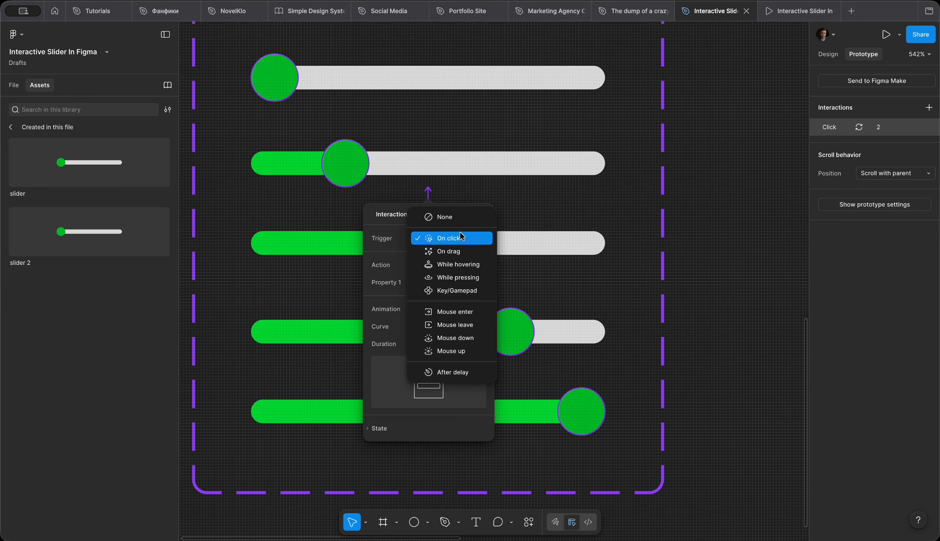
{"action": "left_click", "coordinate": [459, 251]}
{"action": "left_click", "coordinate": [430, 245]}
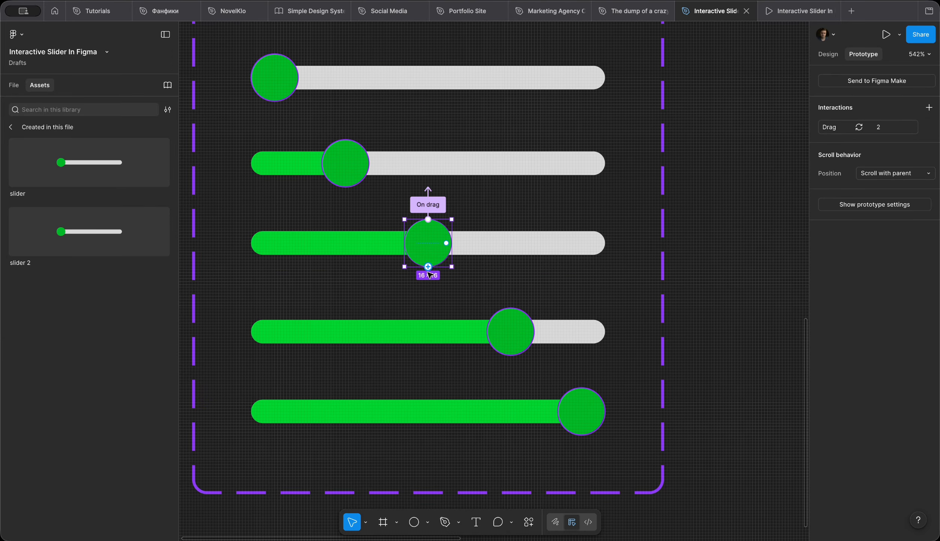
{"action": "left_click_drag", "start_coordinate": [428, 267], "coordinate": [431, 333]}
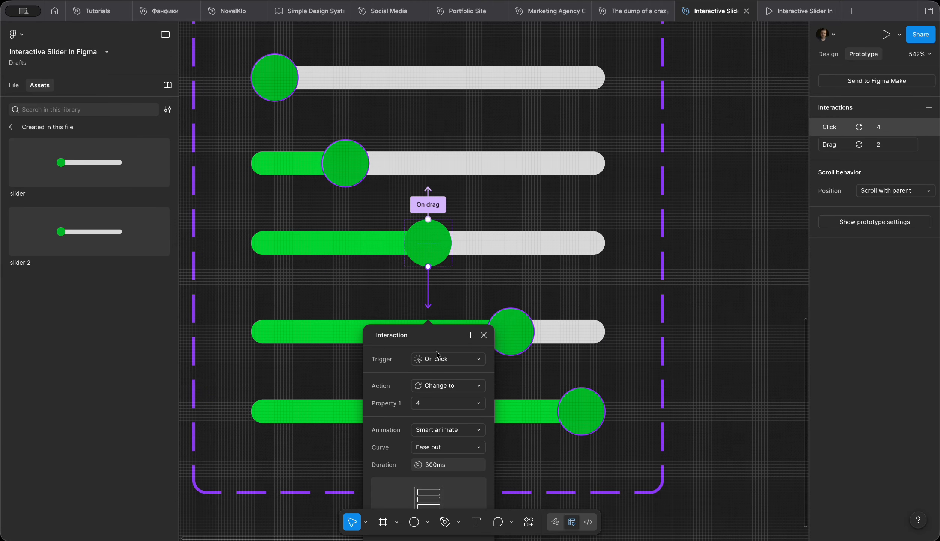
{"action": "left_click", "coordinate": [437, 357]}
{"action": "left_click", "coordinate": [440, 371]}
{"action": "left_click", "coordinate": [520, 360]}
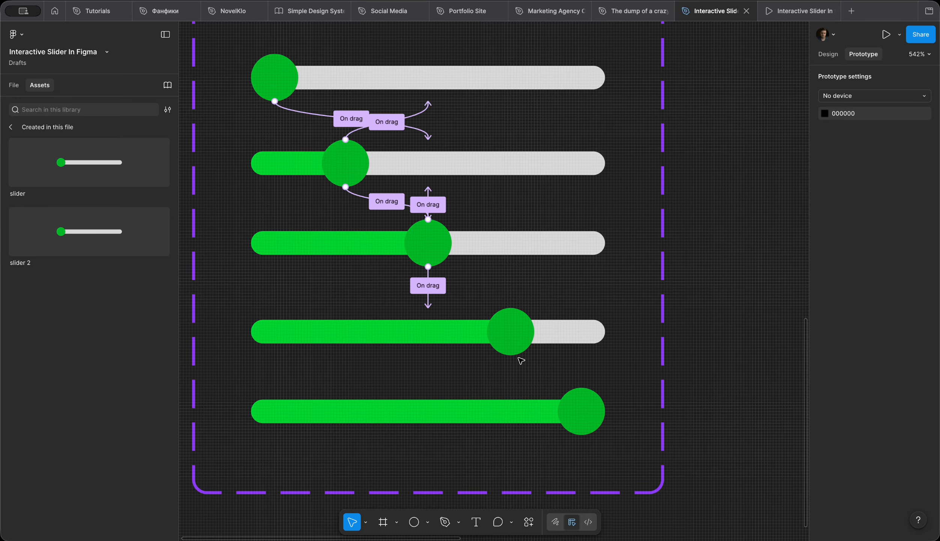
- Link the circle in variant 4 to variants 3 and 5 with On drag Smart animate interactions
{"action": "scroll", "coordinate": [520, 360], "scroll_direction": "down", "scroll_amount": 3}
{"action": "left_click", "coordinate": [513, 278]}
{"action": "left_click", "coordinate": [513, 278]}
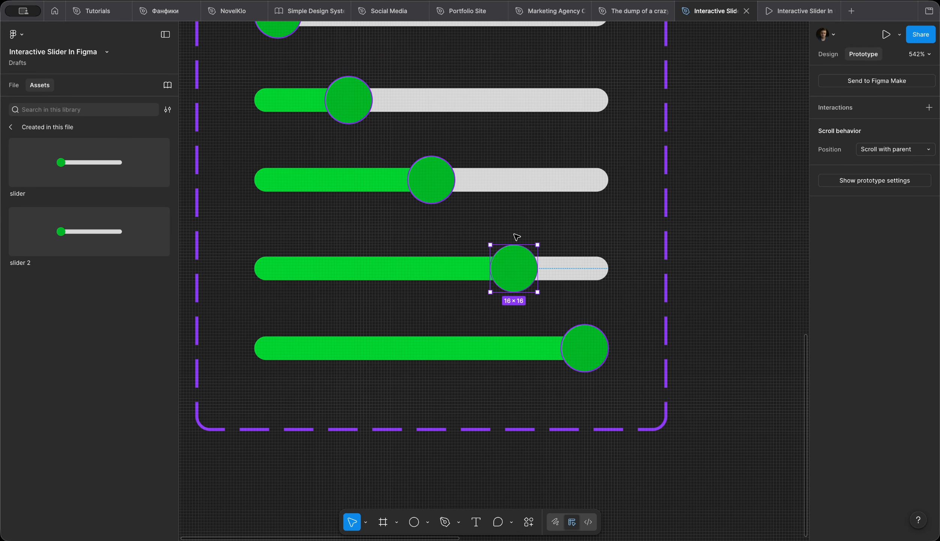
{"action": "left_click_drag", "start_coordinate": [515, 244], "coordinate": [463, 199]}
{"action": "left_click", "coordinate": [458, 254]}
{"action": "left_click", "coordinate": [459, 272]}
{"action": "left_click", "coordinate": [523, 270]}
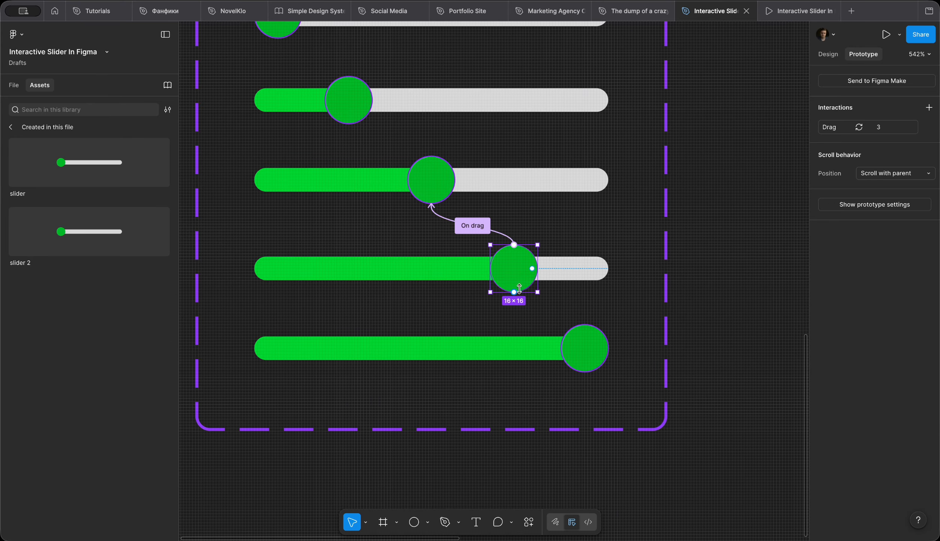
{"action": "left_click_drag", "start_coordinate": [514, 292], "coordinate": [487, 351]}
{"action": "left_click", "coordinate": [450, 377]}
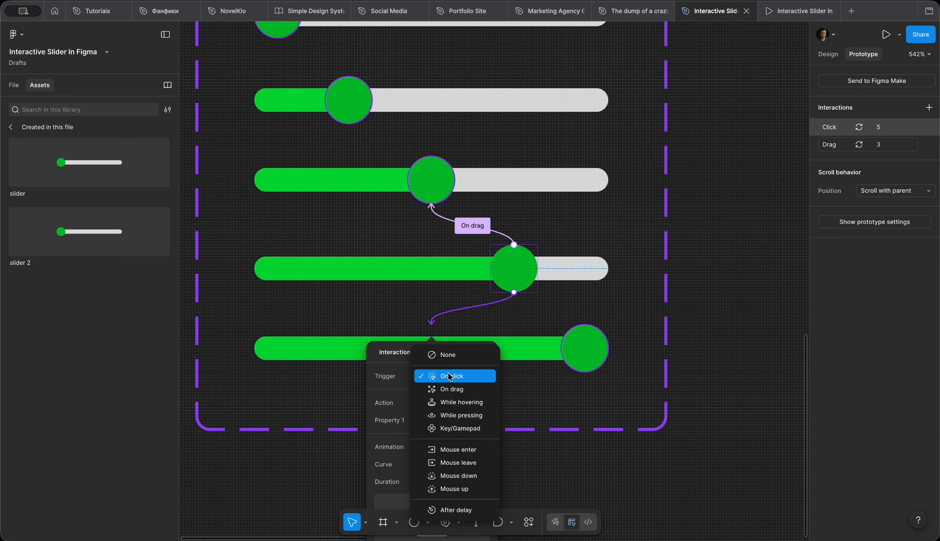
{"action": "left_click", "coordinate": [451, 389]}
- Link the circle in variant 5 back to variant 4 with an On drag Smart animate interaction
{"action": "left_click", "coordinate": [582, 337]}
{"action": "left_click", "coordinate": [582, 337]}
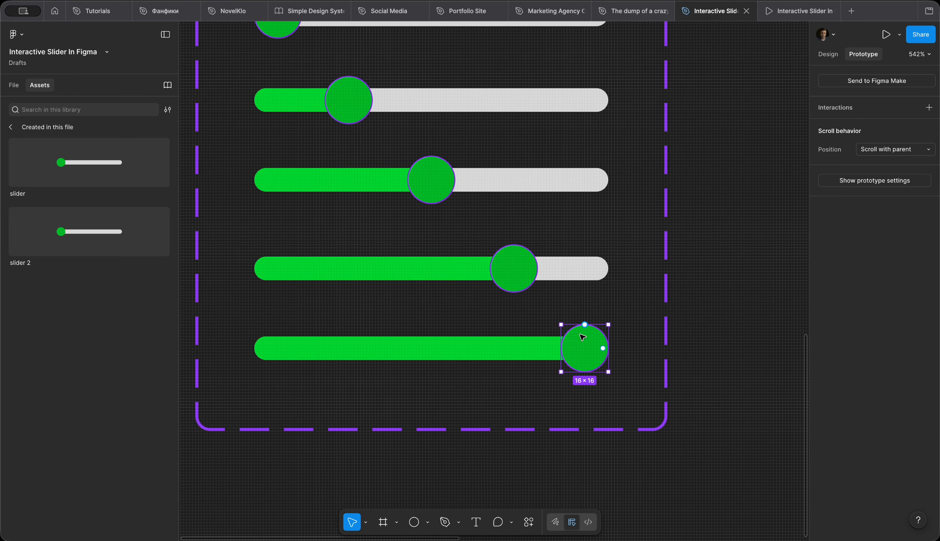
{"action": "left_click_drag", "start_coordinate": [585, 324], "coordinate": [531, 279]}
{"action": "left_click", "coordinate": [465, 345]}
{"action": "left_click", "coordinate": [459, 354]}
{"action": "key", "text": "Escape"}
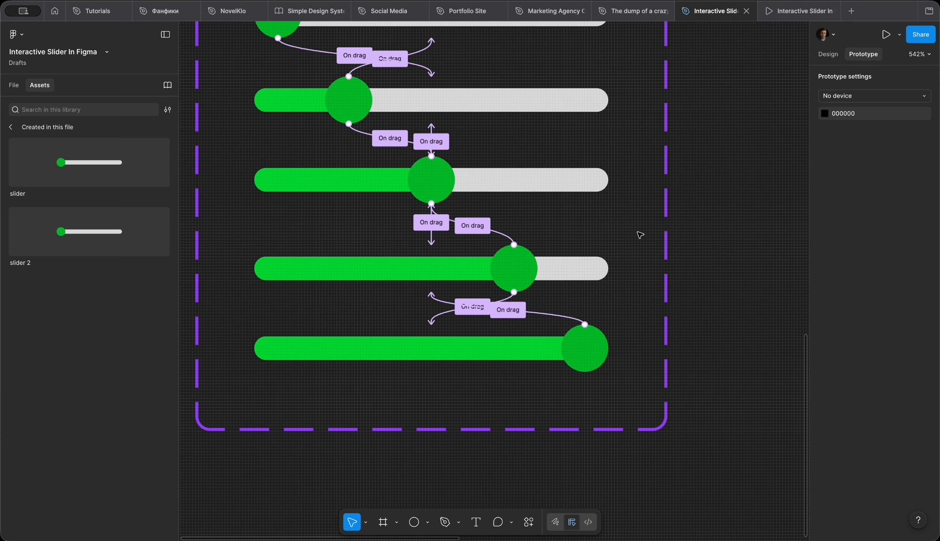
- Insert an instance of slider 2 into the empty test frame and centre it there
{"action": "scroll", "coordinate": [708, 219], "scroll_direction": "up", "scroll_amount": 2}
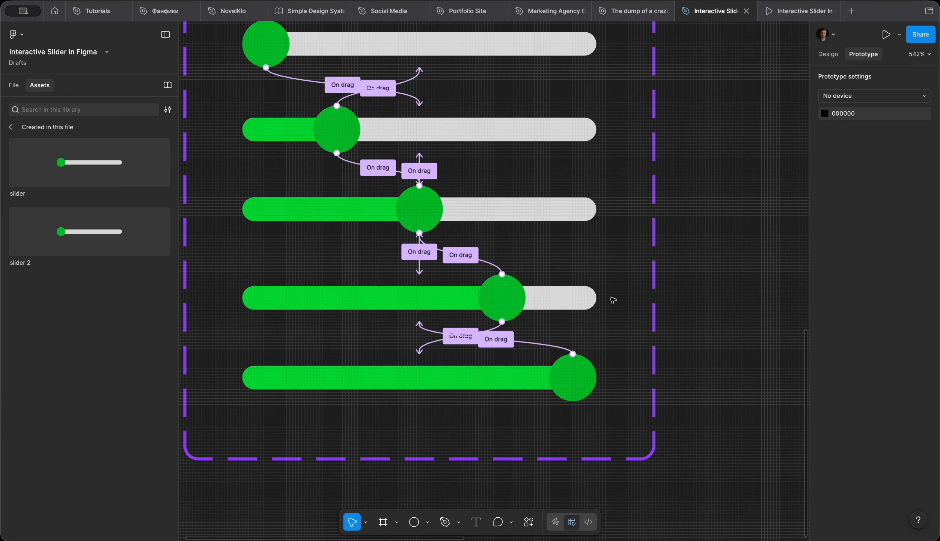
{"action": "scroll", "coordinate": [614, 300], "scroll_direction": "down", "scroll_amount": 6, "text": "ctrl"}
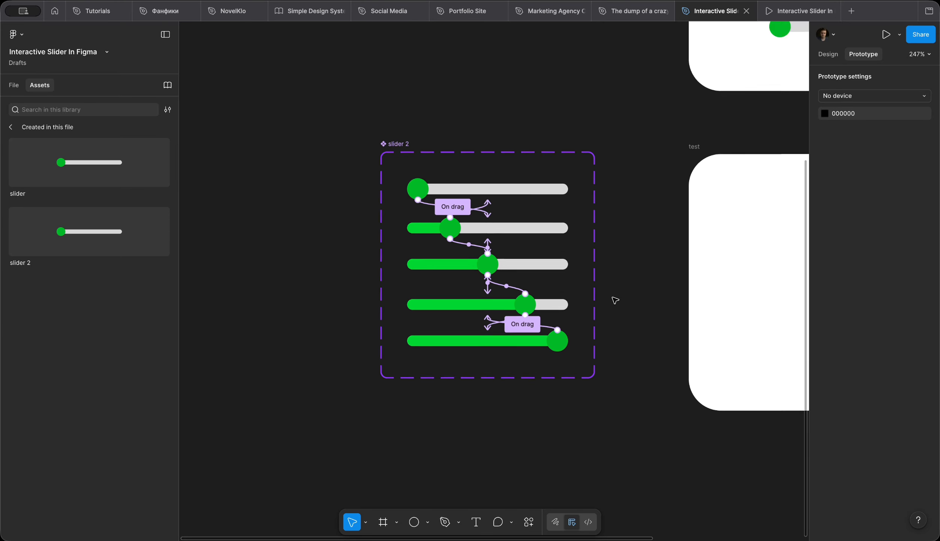
{"action": "scroll", "coordinate": [613, 300], "scroll_direction": "right", "scroll_amount": 10}
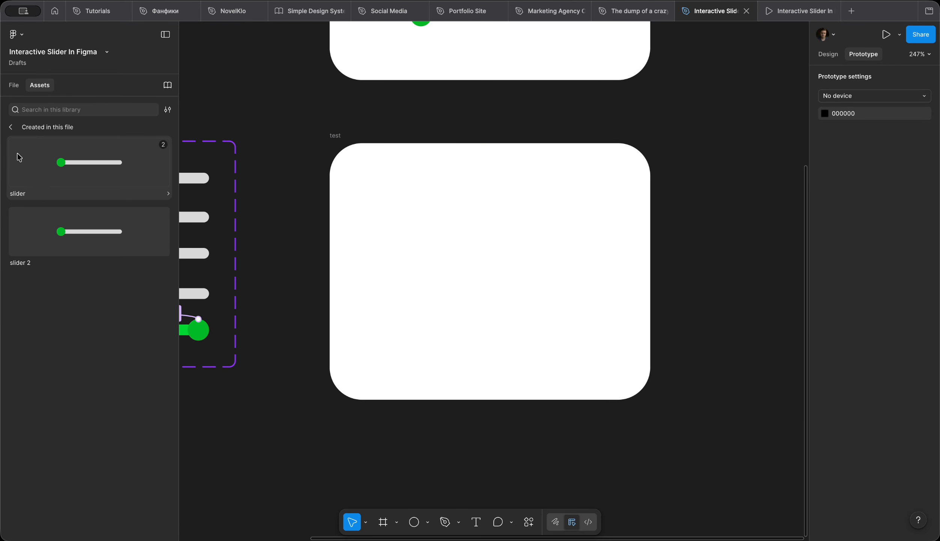
{"action": "left_click_drag", "start_coordinate": [35, 216], "coordinate": [383, 242]}
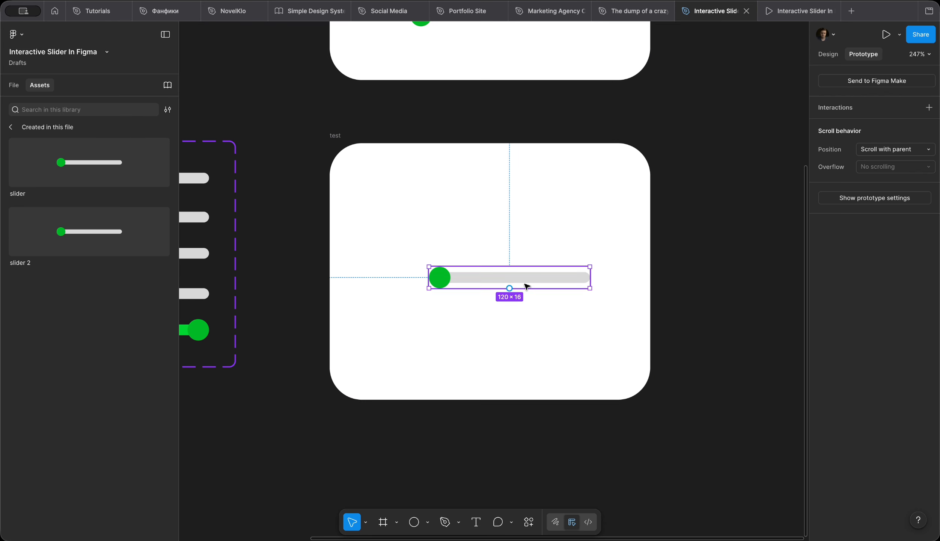
{"action": "mouse_move", "coordinate": [530, 279]}
{"action": "left_mouse_down"}
{"action": "mouse_move", "coordinate": [501, 277]}
{"action": "mouse_move", "coordinate": [514, 273]}
{"action": "left_mouse_up"}
- Preview the test frame as a prototype, enlarge its scaling and try moving the slider's circle
{"action": "left_click", "coordinate": [340, 136]}
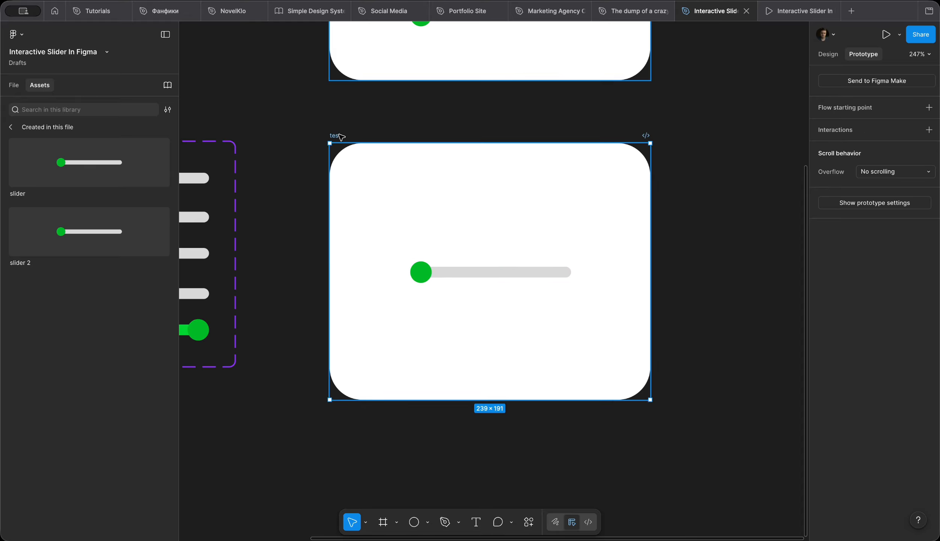
{"action": "left_click", "coordinate": [886, 34]}
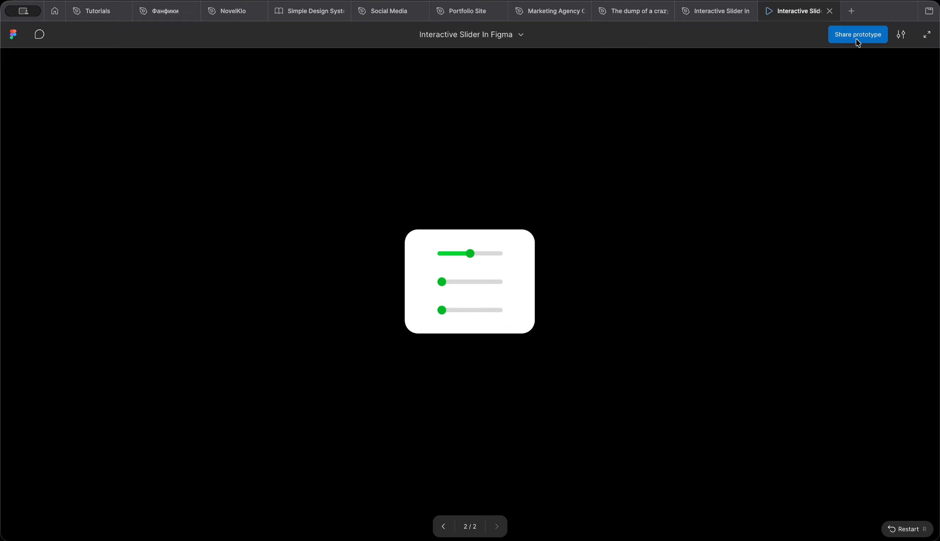
{"action": "left_click", "coordinate": [900, 35]}
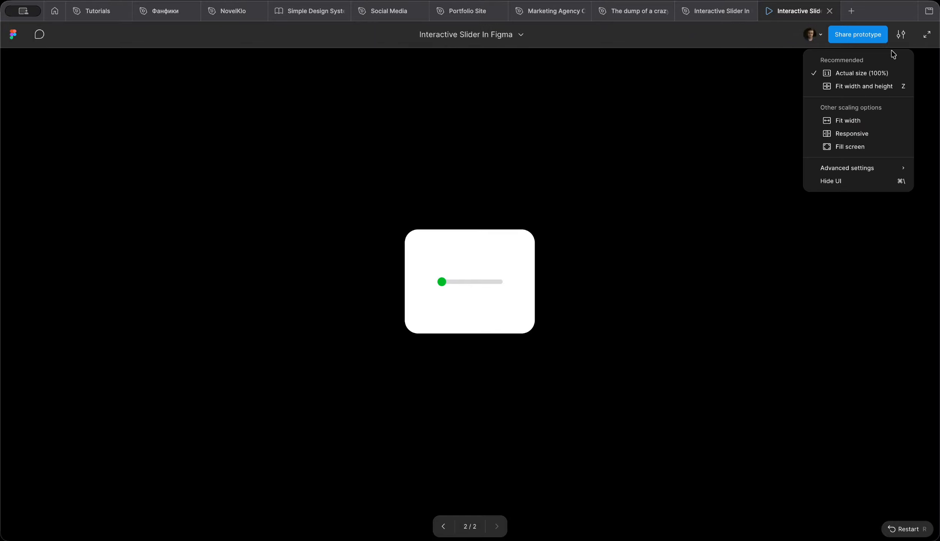
{"action": "left_click", "coordinate": [854, 145]}
{"action": "left_click_drag", "start_coordinate": [339, 284], "coordinate": [289, 290]}
- Return to the design file and duplicate the slider once above and once below the original, evenly spaced in the test frame
{"action": "left_click", "coordinate": [715, 11]}
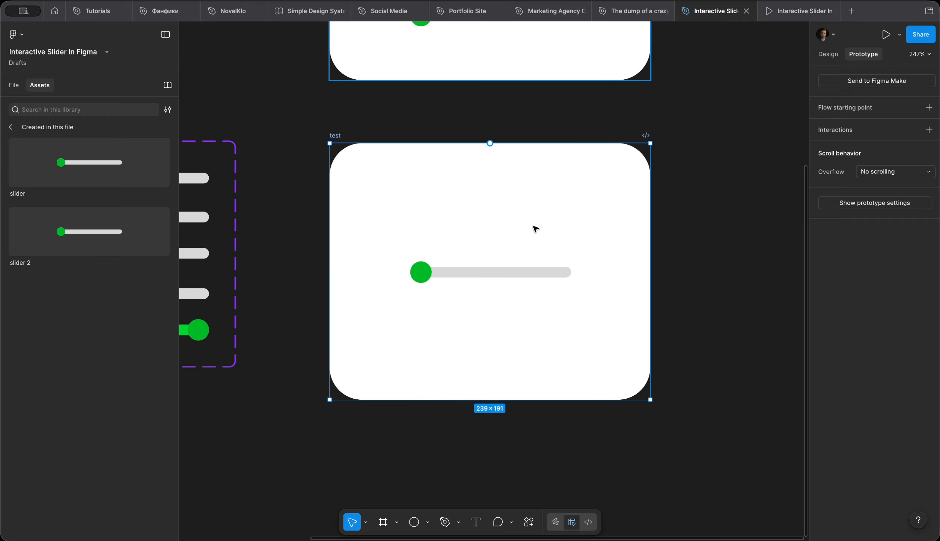
{"action": "left_click", "coordinate": [492, 272]}
{"action": "left_click_drag", "start_coordinate": [493, 272], "coordinate": [489, 212]}
{"action": "left_click", "coordinate": [487, 273]}
{"action": "left_click_drag", "start_coordinate": [487, 273], "coordinate": [485, 321], "text": "alt"}
{"action": "key", "text": "ctrl+z"}
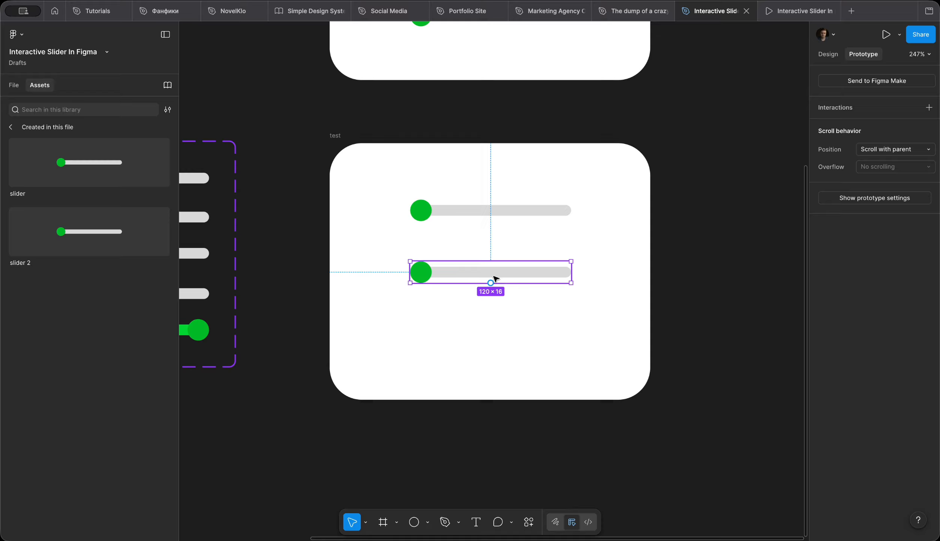
{"action": "left_click_drag", "start_coordinate": [496, 271], "coordinate": [493, 333], "text": "alt"}
- Test the three sliders in the prototype preview, moving the upper to step 2, the middle to step 3 and the lower to step 4
{"action": "left_click", "coordinate": [782, 15]}
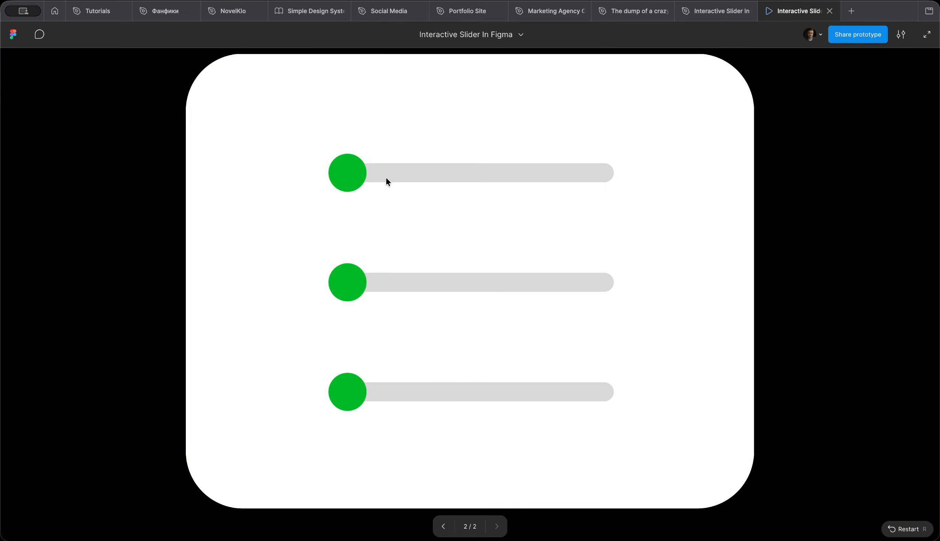
{"action": "left_click", "coordinate": [385, 179]}
{"action": "left_click_drag", "start_coordinate": [420, 174], "coordinate": [423, 183]}
{"action": "left_click_drag", "start_coordinate": [353, 279], "coordinate": [482, 281]}
{"action": "left_click_drag", "start_coordinate": [345, 392], "coordinate": [547, 395]}
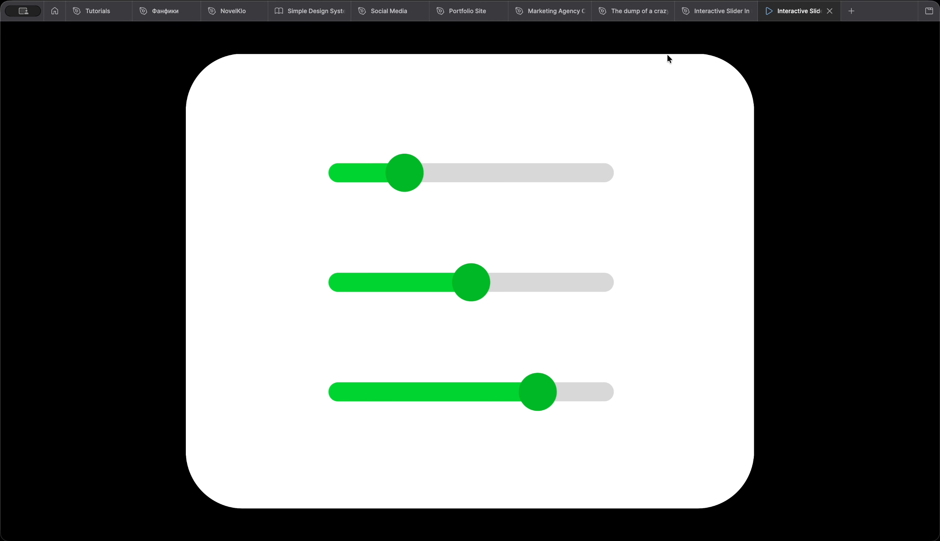
- Return to the design file, clear the selection and close the prototype preview
{"action": "left_click", "coordinate": [693, 11]}
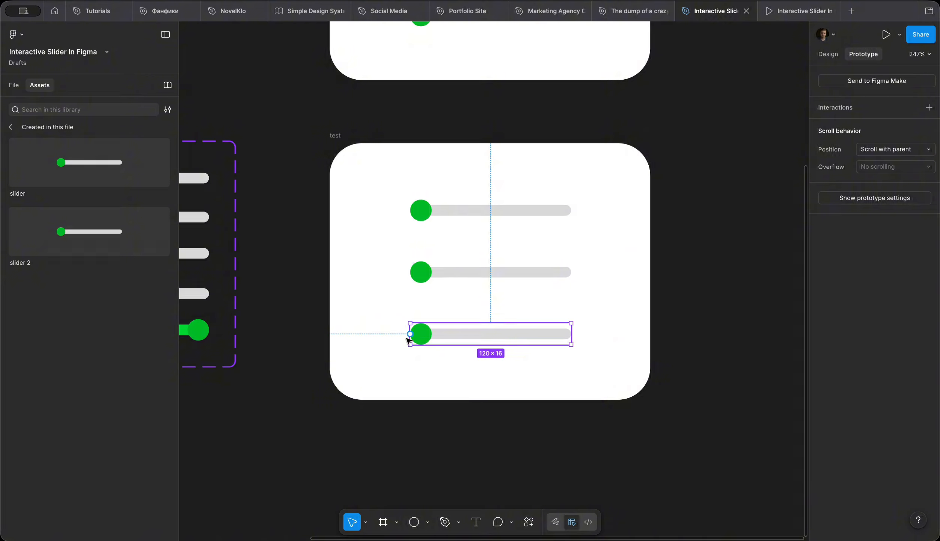
{"action": "left_click", "coordinate": [286, 328]}
{"action": "left_click", "coordinate": [830, 11]}
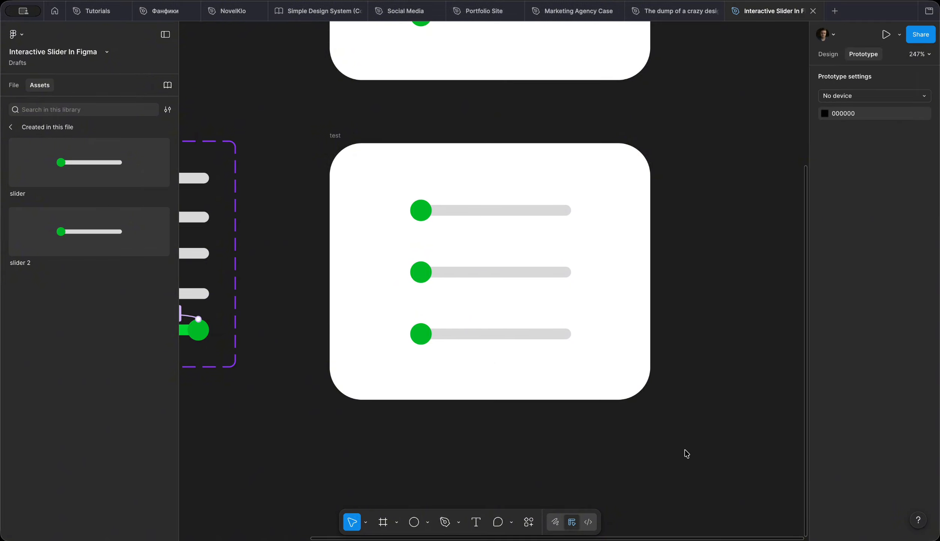
- Copy the first variant of slider 2 onto the empty canvas below the component set
{"action": "left_click", "coordinate": [415, 520]}
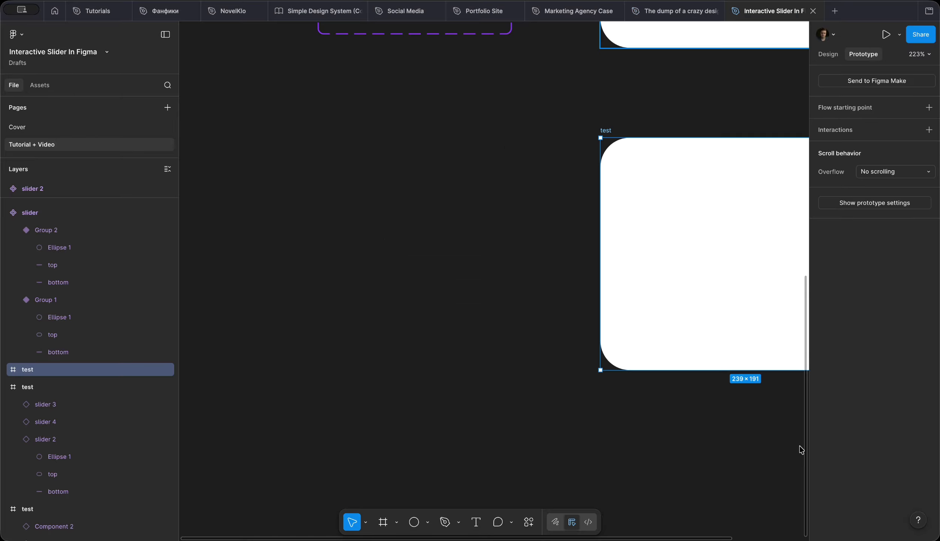
{"action": "scroll", "coordinate": [488, 337], "scroll_direction": "up", "scroll_amount": 3}
{"action": "scroll", "coordinate": [487, 336], "scroll_direction": "left", "scroll_amount": 2}
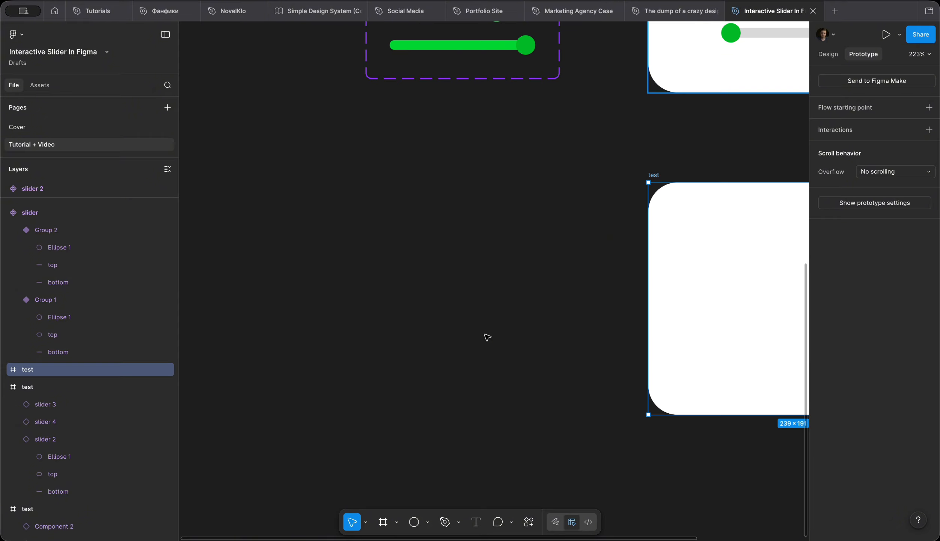
{"action": "scroll", "coordinate": [487, 337], "scroll_direction": "up", "scroll_amount": 10}
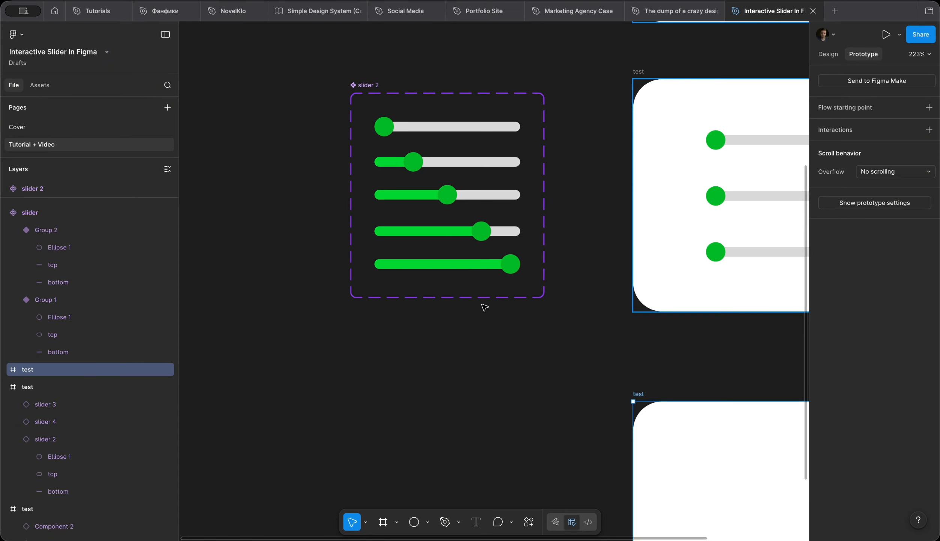
{"action": "left_click", "coordinate": [444, 131]}
{"action": "left_click_drag", "start_coordinate": [446, 131], "coordinate": [445, 405]}
{"action": "scroll", "coordinate": [443, 405], "scroll_direction": "down", "scroll_amount": 5}
{"action": "scroll", "coordinate": [443, 405], "scroll_direction": "up", "scroll_amount": 3}
{"action": "scroll", "coordinate": [444, 406], "scroll_direction": "up", "scroll_amount": 2}
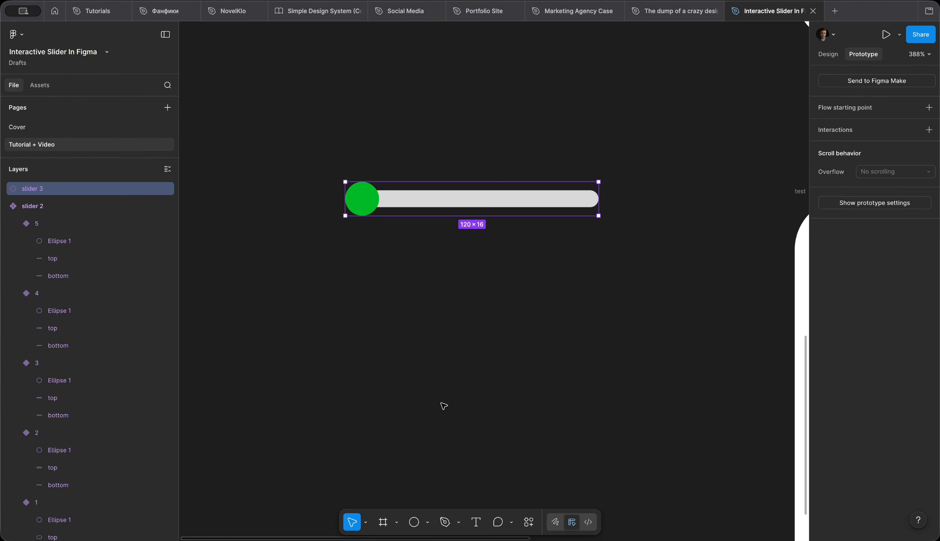
{"action": "left_click_drag", "start_coordinate": [452, 209], "coordinate": [447, 277]}
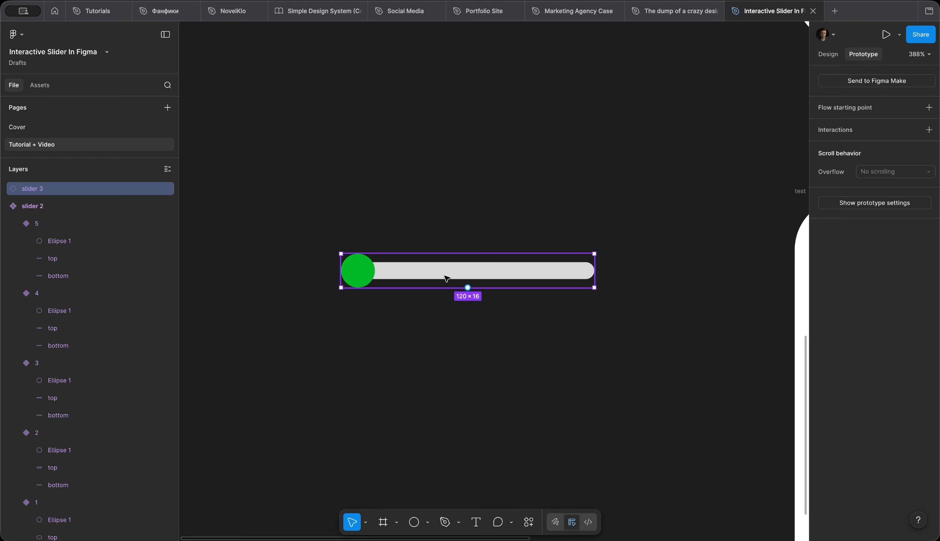
- Detach the copied slider instance from its component
{"action": "right_click", "coordinate": [446, 277]}
{"action": "left_click", "coordinate": [491, 349]}
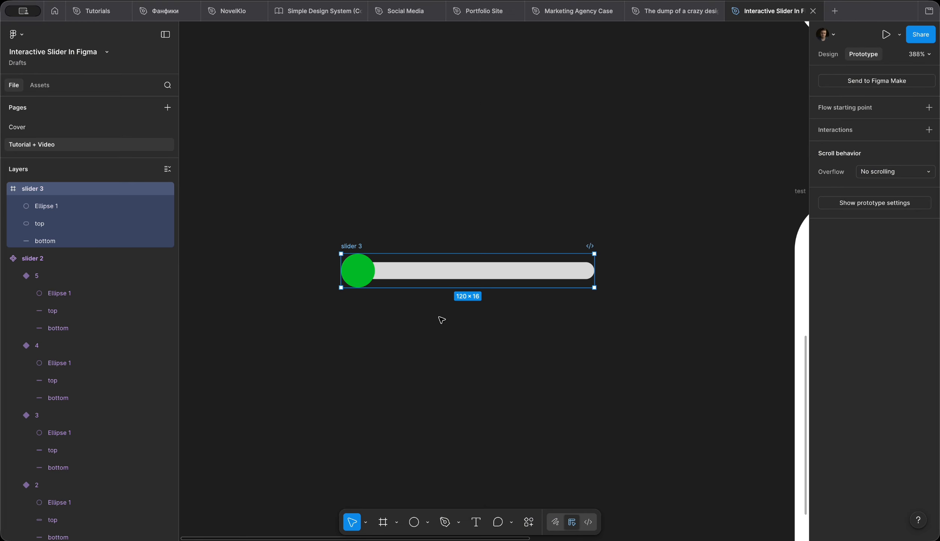
{"action": "scroll", "coordinate": [441, 321], "scroll_direction": "up", "scroll_amount": 3}
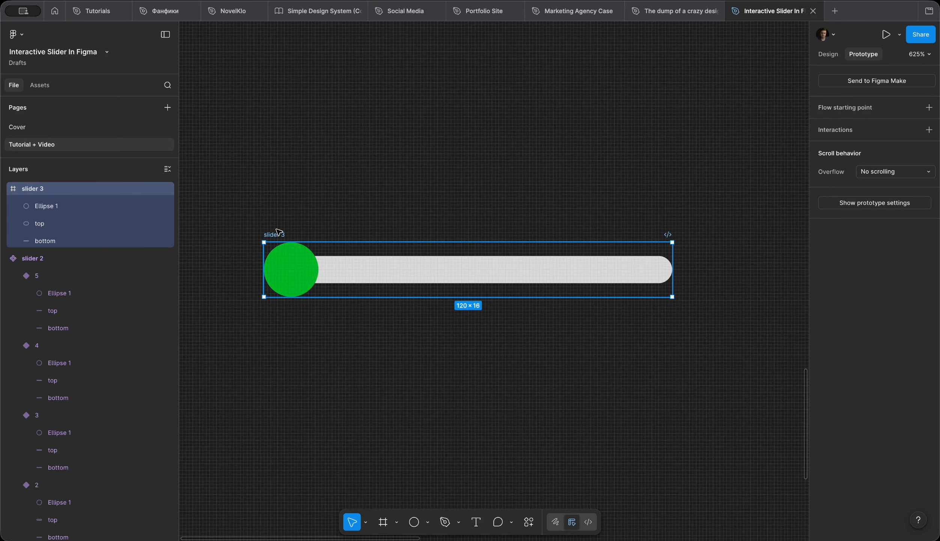
- Rename the detached slider 3 frame as 1
{"action": "double_click", "coordinate": [279, 234]}
{"action": "type", "text": "1"}
{"action": "left_click", "coordinate": [353, 218]}
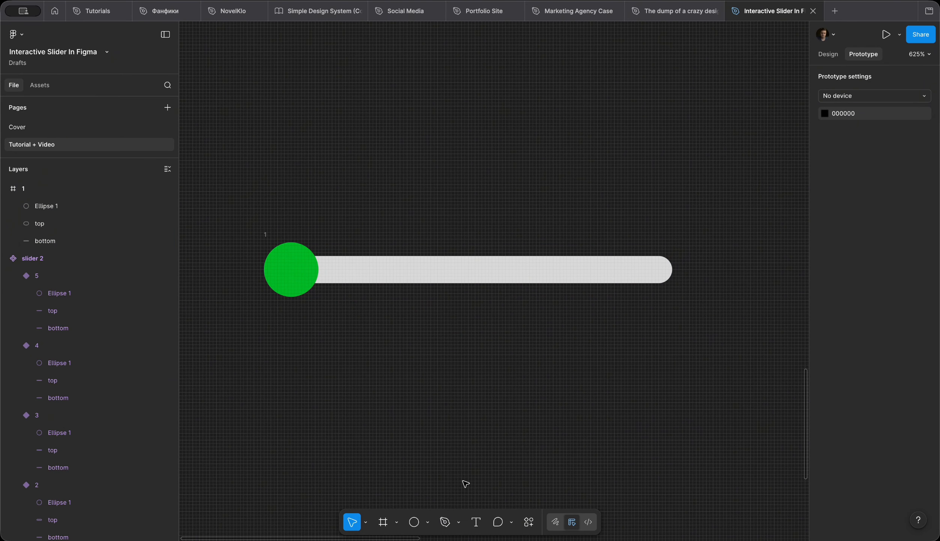
- Add a text layer reading 0% above the slider
{"action": "left_click", "coordinate": [476, 522]}
{"action": "left_click", "coordinate": [457, 181]}
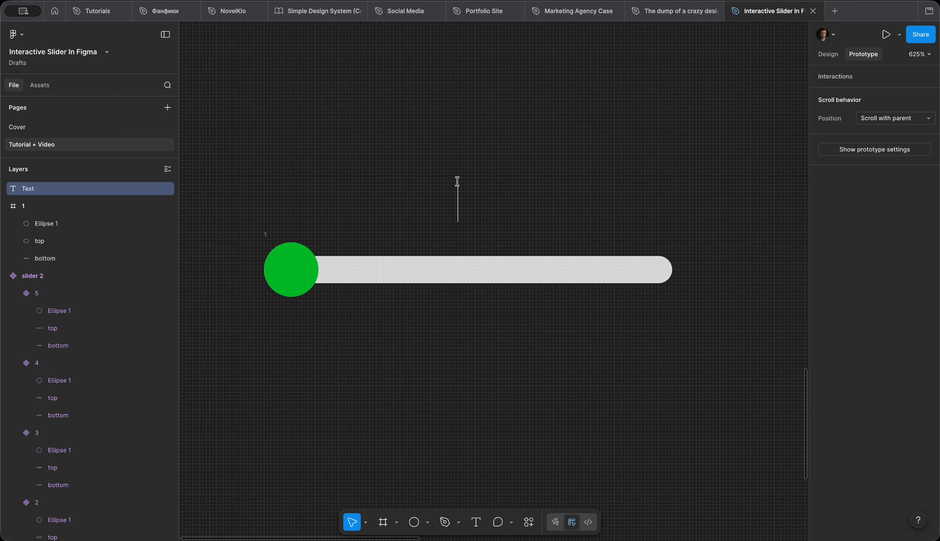
{"action": "type", "text": "0%"}
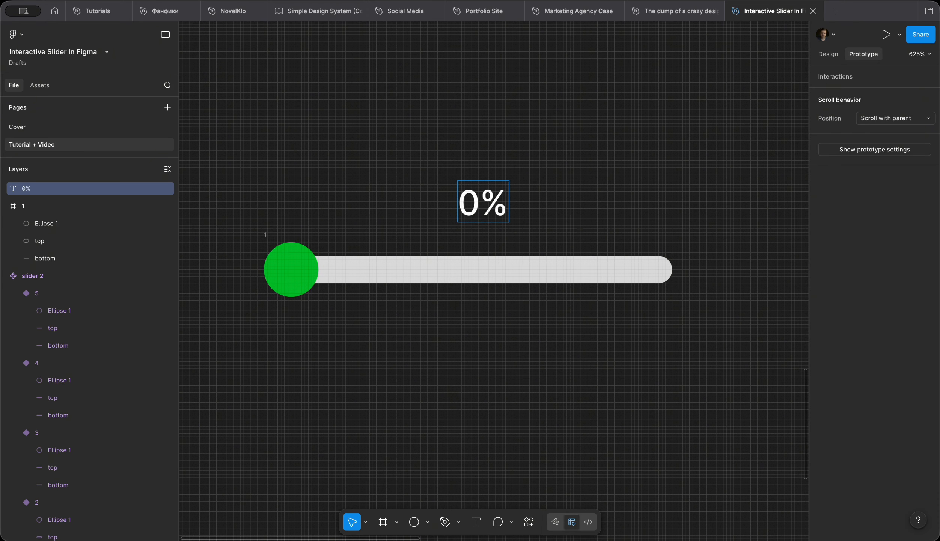
{"action": "key", "text": "Escape"}
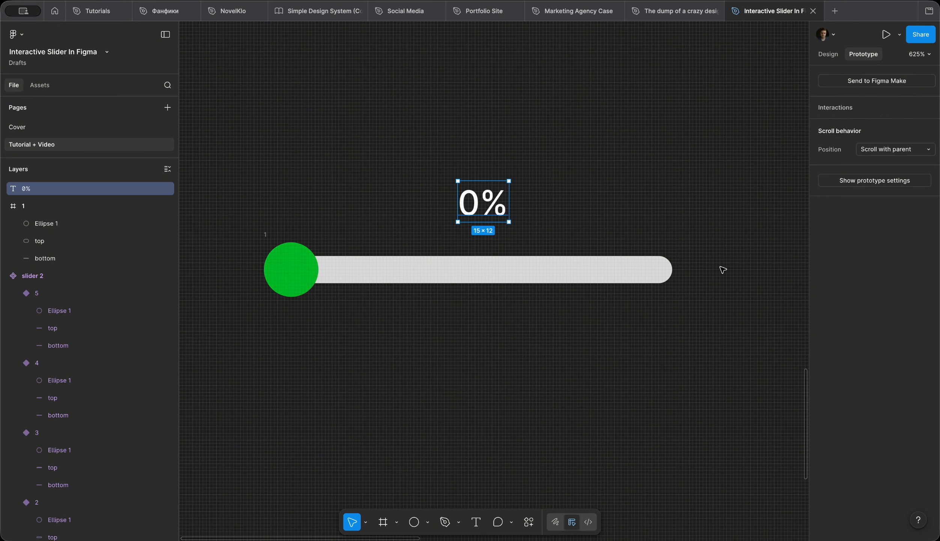
- Change the 0% label's fill to 00B828 by sampling the slider's green handle
{"action": "left_click", "coordinate": [828, 55]}
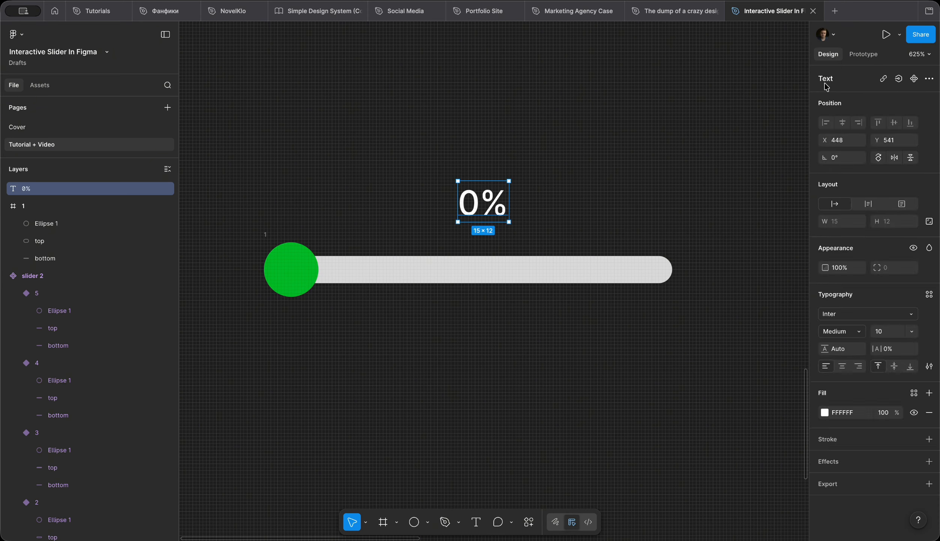
{"action": "left_click", "coordinate": [824, 413]}
{"action": "left_click", "coordinate": [694, 451]}
{"action": "left_click", "coordinate": [301, 273]}
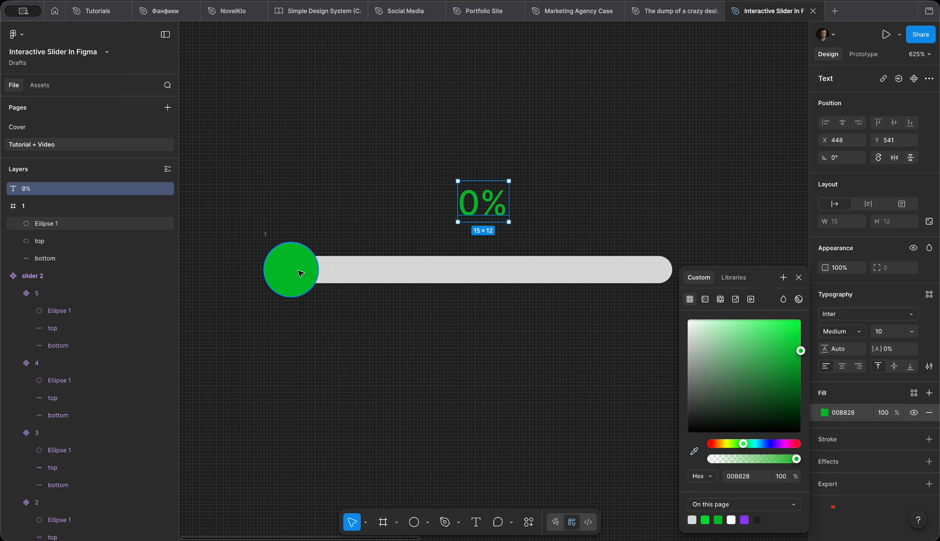
{"action": "left_click", "coordinate": [460, 348]}
- Move the 0% label onto the empty canvas just outside the slider's handle end
{"action": "scroll", "coordinate": [459, 348], "scroll_direction": "left", "scroll_amount": 3}
{"action": "left_click", "coordinate": [546, 202]}
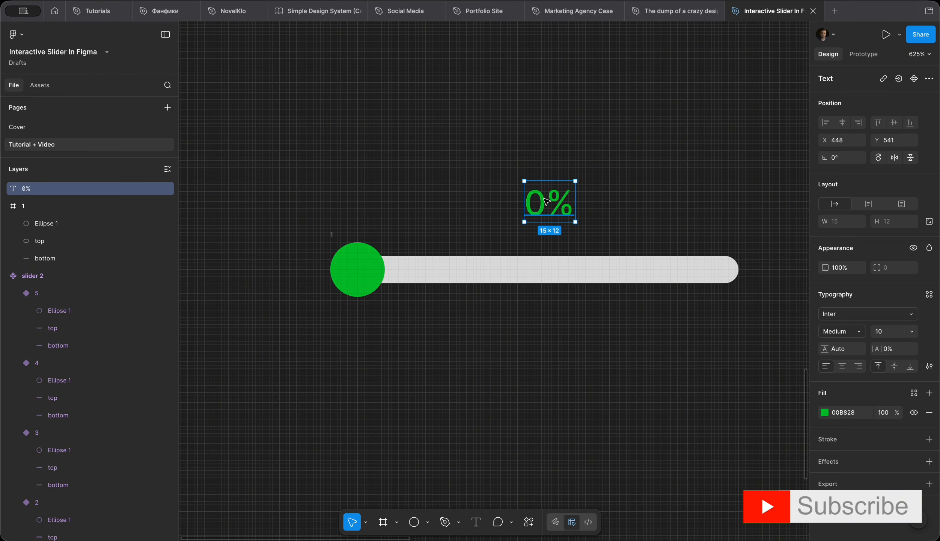
{"action": "left_click_drag", "start_coordinate": [546, 202], "coordinate": [249, 213]}
{"action": "scroll", "coordinate": [257, 210], "scroll_direction": "left", "scroll_amount": 5}
{"action": "scroll", "coordinate": [257, 210], "scroll_direction": "down", "scroll_amount": 1}
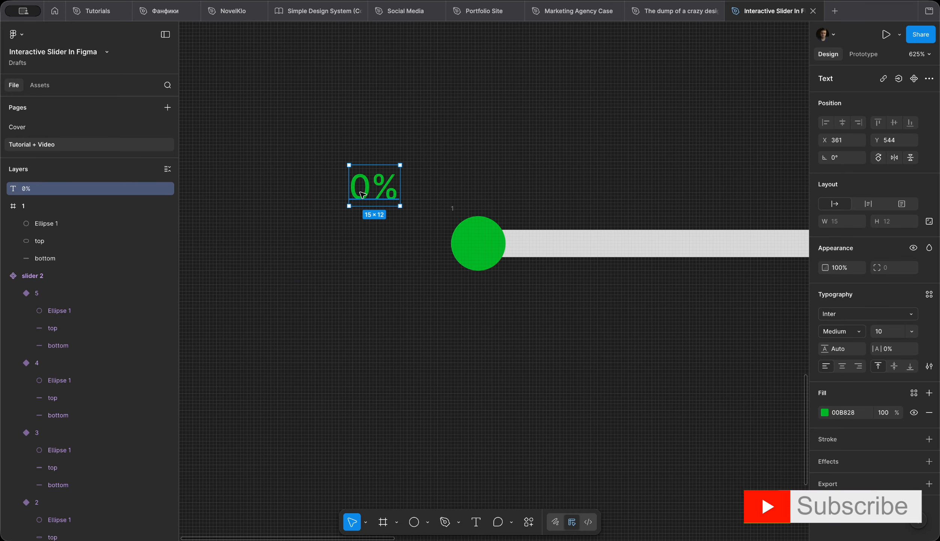
- Duplicate the 0% label directly below itself and change the copy's text to 25%
{"action": "left_click_drag", "start_coordinate": [362, 195], "coordinate": [364, 234]}
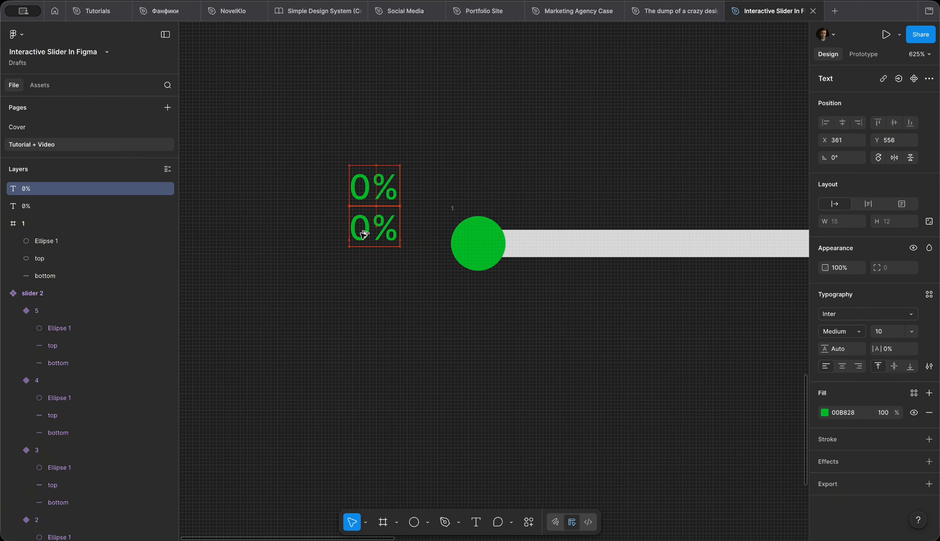
{"action": "double_click", "coordinate": [360, 233]}
{"action": "type", "text": "25"}
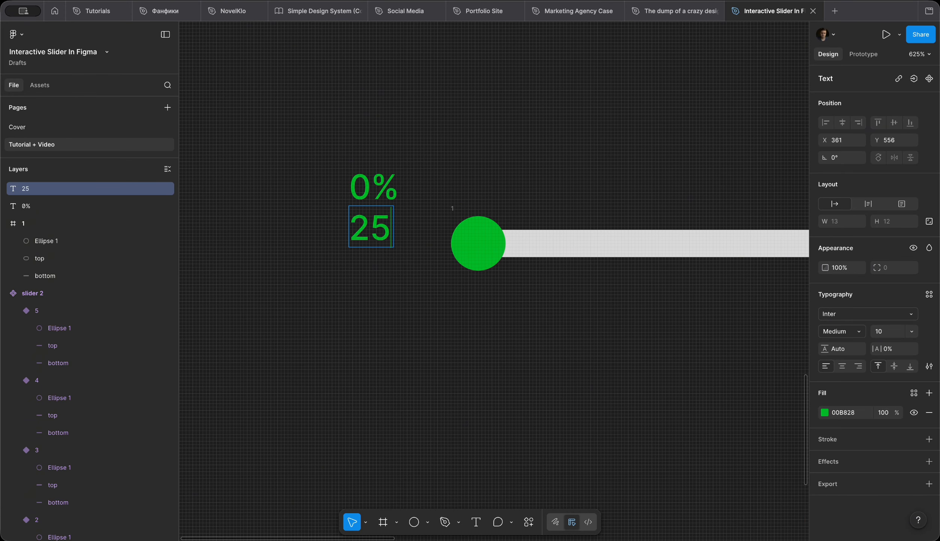
{"action": "type", "text": "%"}
{"action": "key", "text": "Escape"}
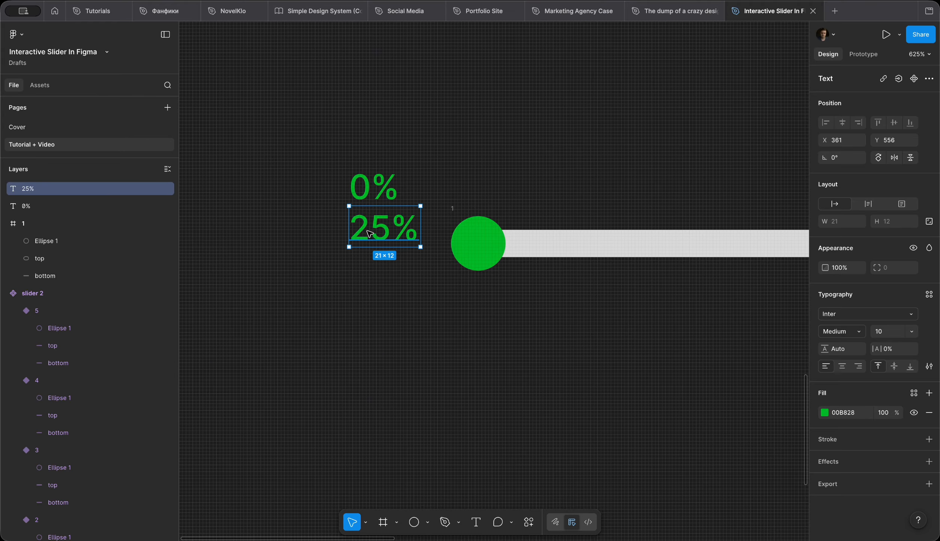
- Duplicate the 25% label directly below itself and change the copy's text to 50%
{"action": "left_click_drag", "start_coordinate": [371, 231], "coordinate": [369, 272]}
{"action": "double_click", "coordinate": [369, 272]}
{"action": "type", "text": "5"}
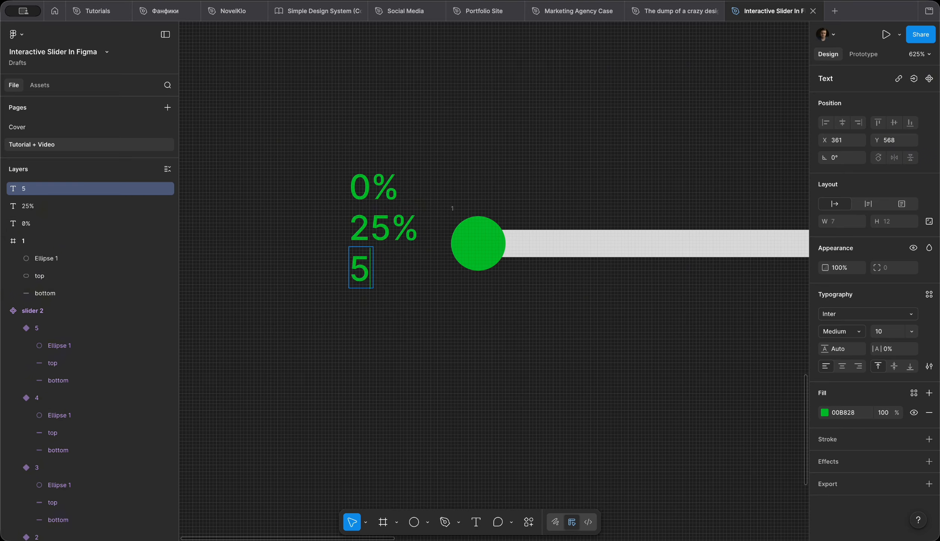
{"action": "type", "text": "0%"}
{"action": "key", "text": "Escape"}
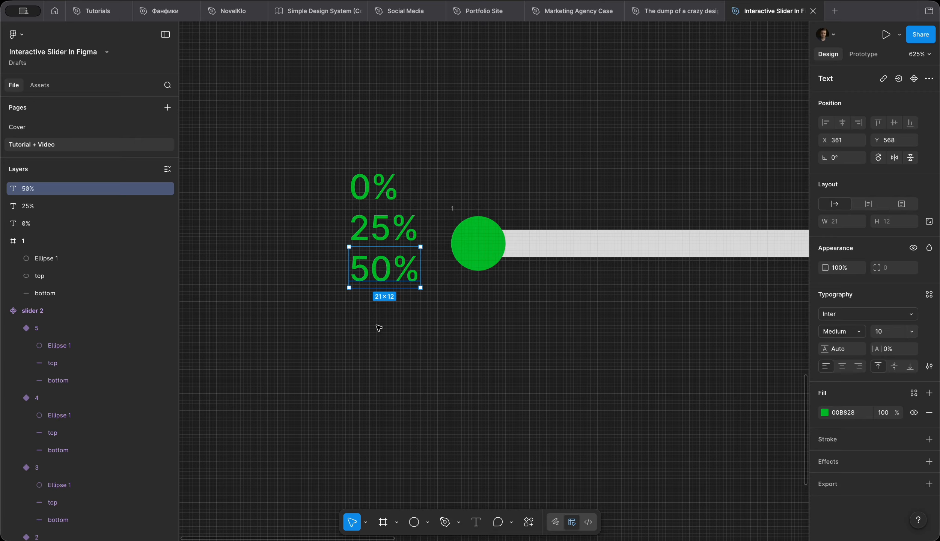
- Duplicate the 50% label directly below itself and change the copy's text to 75%
{"action": "left_click_drag", "start_coordinate": [374, 279], "coordinate": [371, 314]}
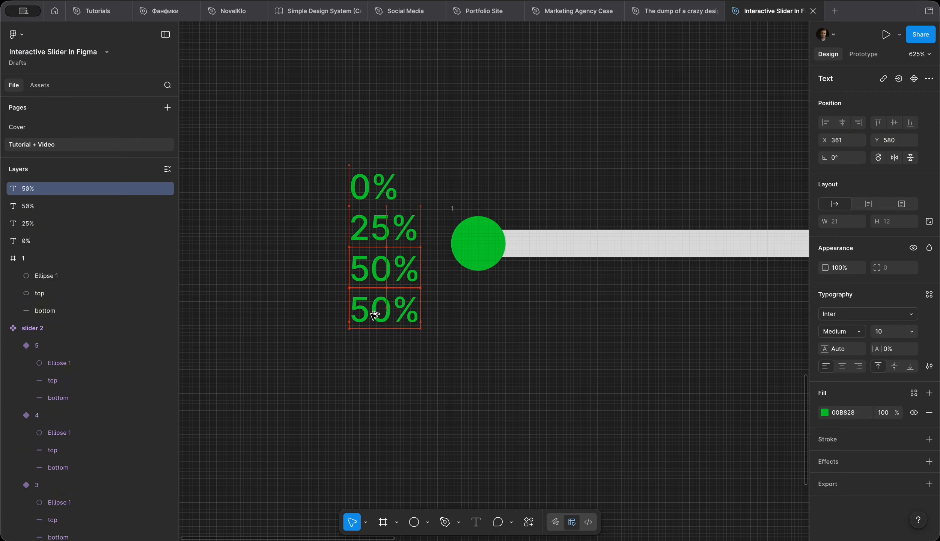
{"action": "double_click", "coordinate": [371, 314]}
{"action": "type", "text": "60%"}
{"action": "left_click_drag", "start_coordinate": [392, 313], "coordinate": [353, 312]}
{"action": "type", "text": "75"}
{"action": "key", "text": "Escape"}
- Duplicate the 75% label directly below itself and change the copy's text to 100%
{"action": "left_click_drag", "start_coordinate": [379, 312], "coordinate": [379, 354]}
{"action": "key", "text": "Return"}
{"action": "type", "text": "100%"}
{"action": "key", "text": "Escape"}
- Wrap the five percentage labels in a vertical auto layout frame and make them fill its width
{"action": "left_click_drag", "start_coordinate": [336, 157], "coordinate": [393, 400]}
{"action": "key", "text": "shift+a"}
{"action": "left_click", "coordinate": [842, 239]}
- Center-align the text of all five percentage labels inside the frame
{"action": "double_click", "coordinate": [378, 183]}
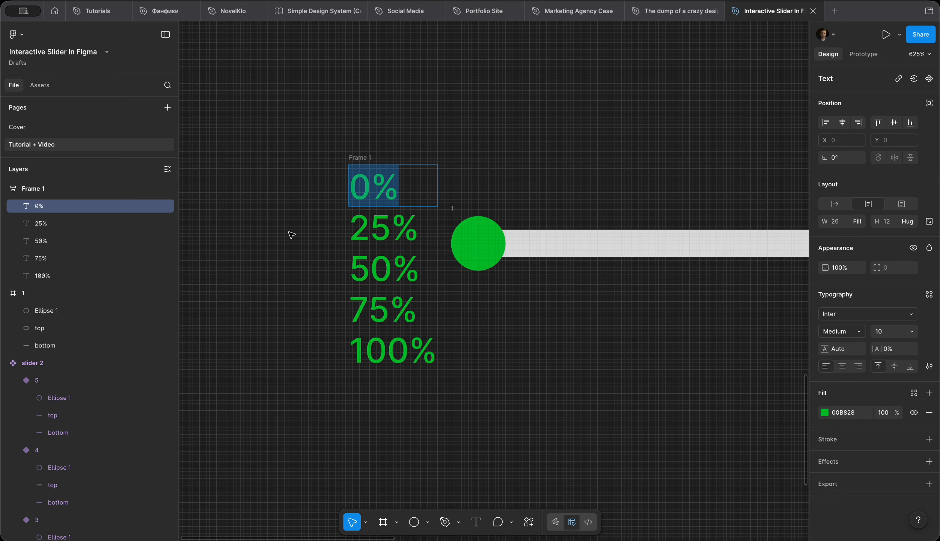
{"action": "key", "text": "Escape"}
{"action": "left_click", "coordinate": [365, 237], "text": "shift"}
{"action": "left_click", "coordinate": [371, 270], "text": "shift"}
{"action": "left_click", "coordinate": [372, 319], "text": "shift"}
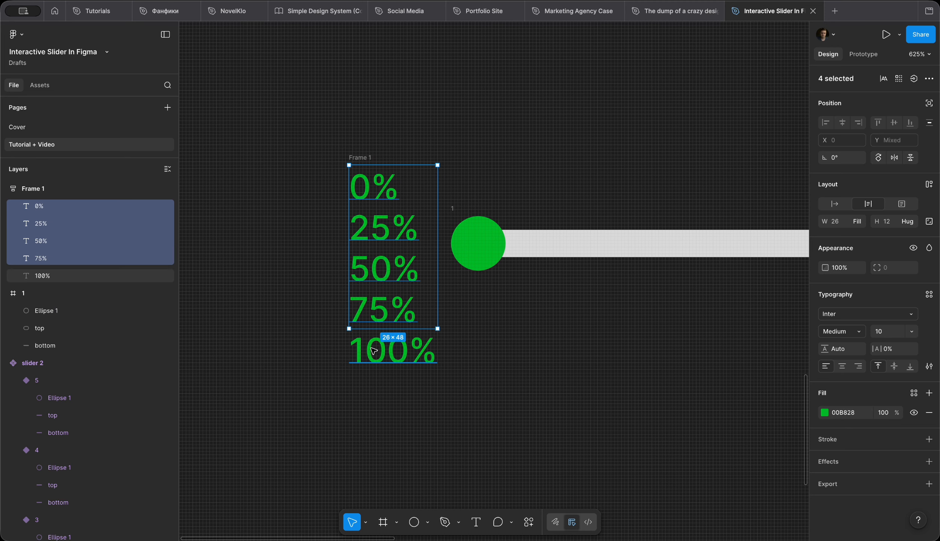
{"action": "left_click", "coordinate": [374, 351], "text": "shift"}
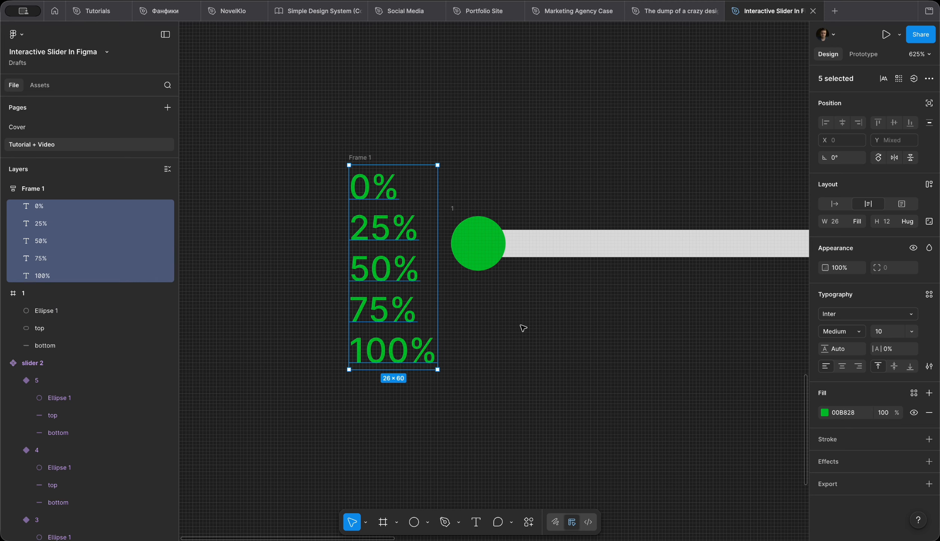
{"action": "left_click", "coordinate": [843, 371]}
{"action": "left_click", "coordinate": [474, 355]}
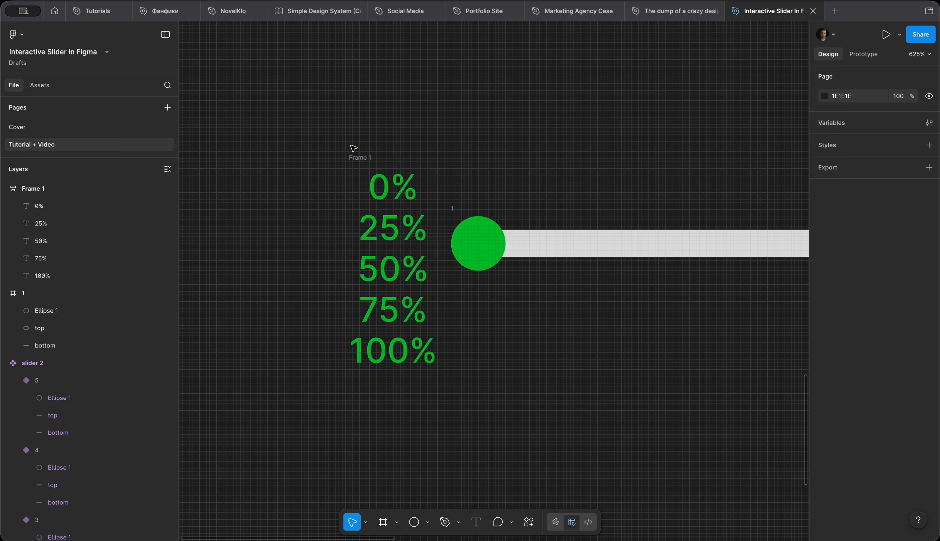
- Remove auto layout from the label frame, shrink its height to 12 around the 0% label, and clip its content
{"action": "left_click", "coordinate": [357, 157]}
{"action": "left_click", "coordinate": [930, 184]}
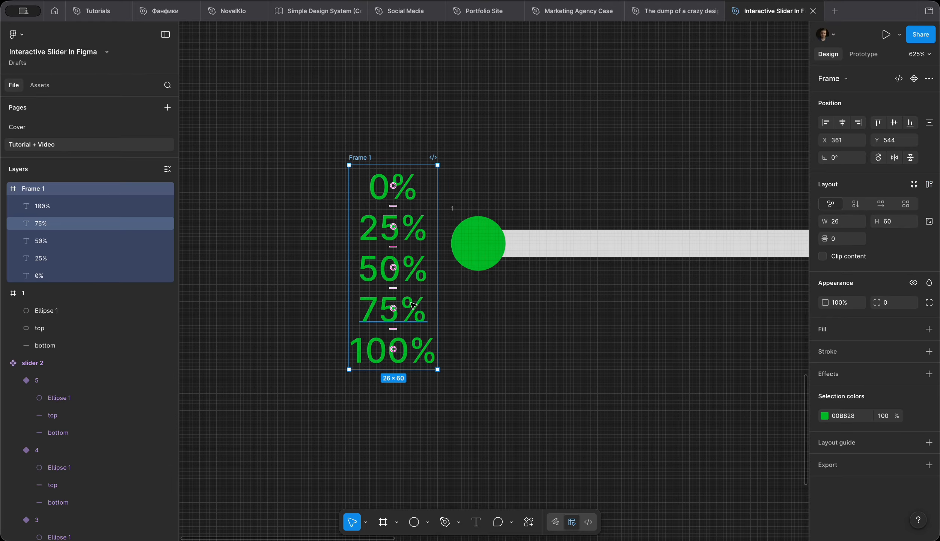
{"action": "left_click_drag", "start_coordinate": [392, 369], "coordinate": [392, 205]}
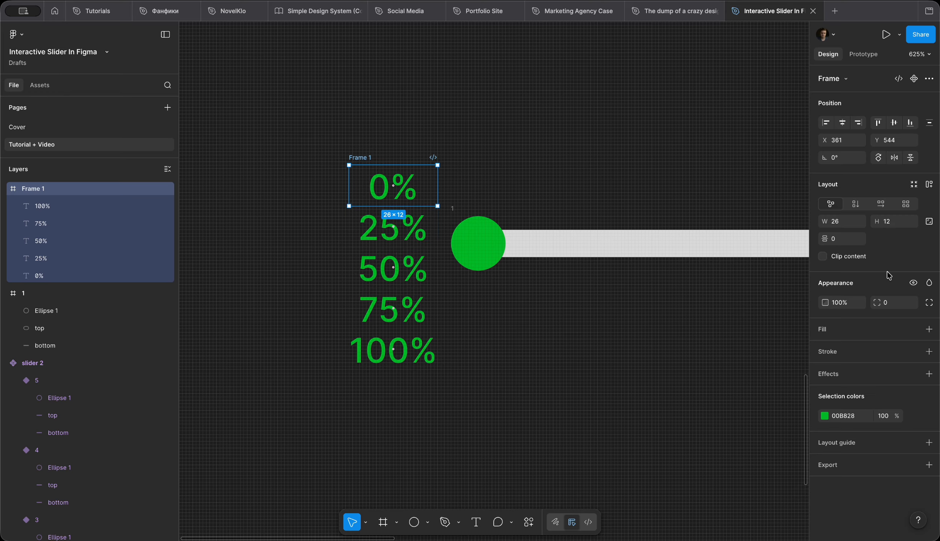
{"action": "left_click", "coordinate": [823, 256]}
- Rename the clipped label frame as number and position it centered just above the slider track
{"action": "double_click", "coordinate": [357, 158]}
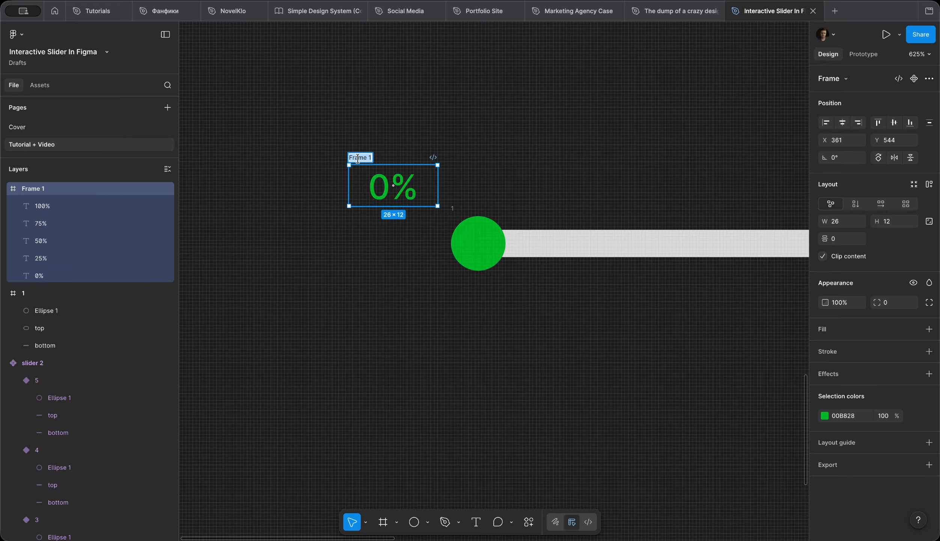
{"action": "type", "text": "number"}
{"action": "key", "text": "Return"}
{"action": "left_click_drag", "start_coordinate": [363, 157], "coordinate": [621, 175]}
{"action": "scroll", "coordinate": [622, 175], "scroll_direction": "right", "scroll_amount": 5}
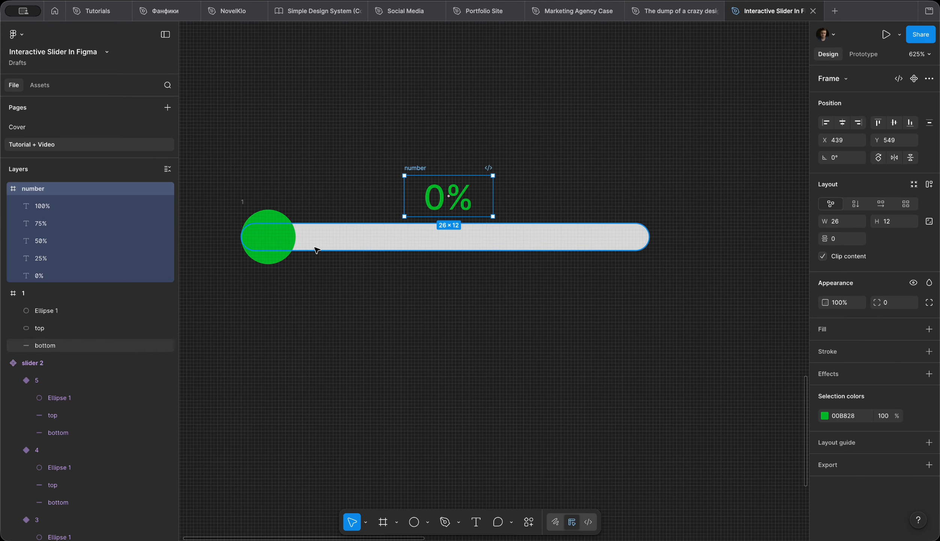
{"action": "left_click", "coordinate": [243, 201]}
{"action": "left_click_drag", "start_coordinate": [417, 168], "coordinate": [417, 155]}
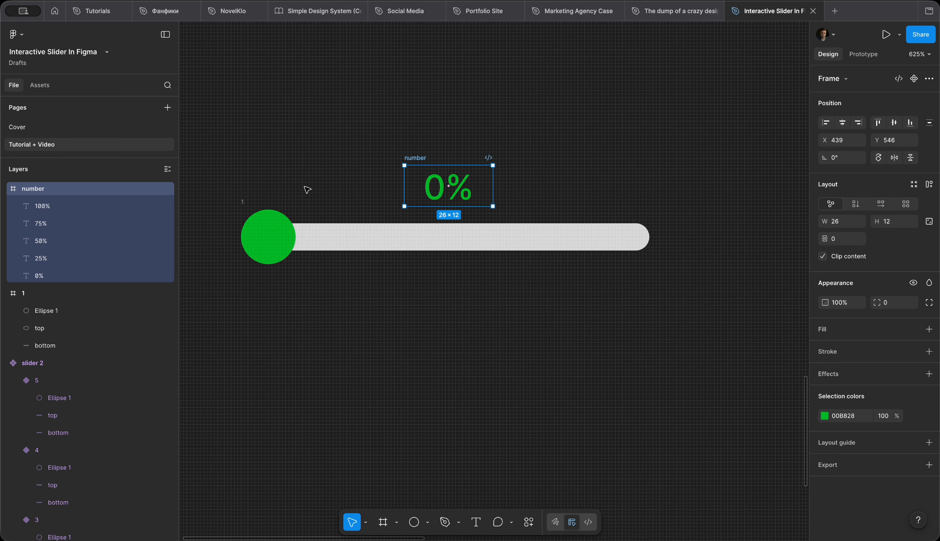
- Wrap the number frame and the slider frame together in a new frame named 0
{"action": "left_click", "coordinate": [243, 203], "text": "shift"}
{"action": "right_click", "coordinate": [329, 225]}
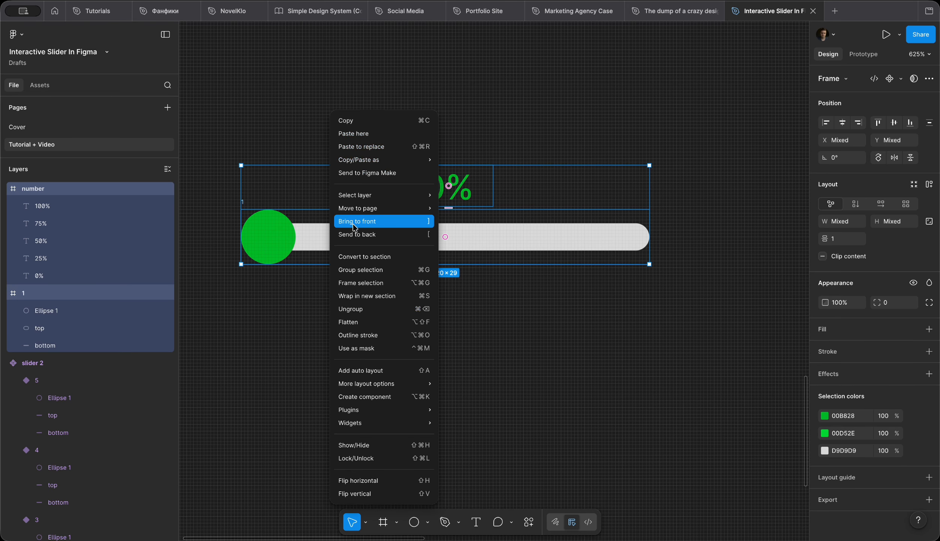
{"action": "left_click", "coordinate": [377, 283]}
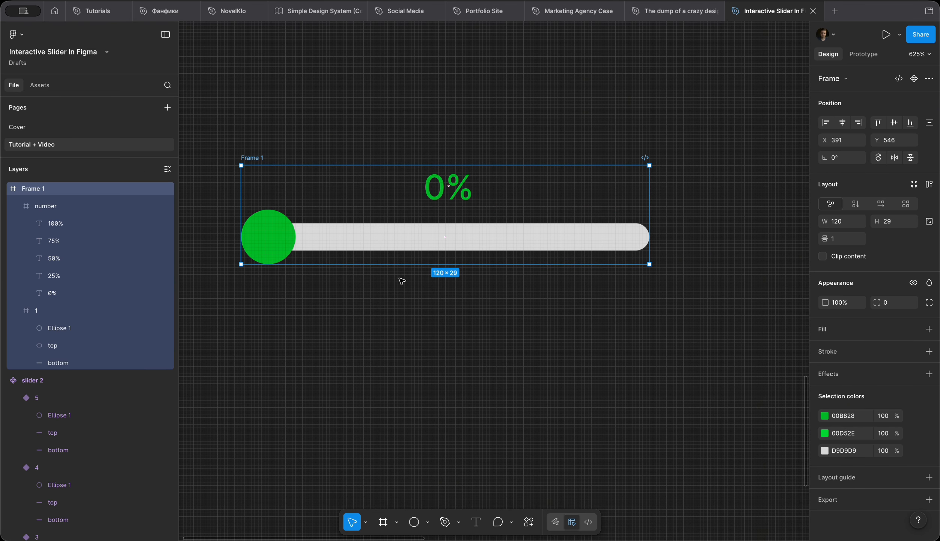
{"action": "scroll", "coordinate": [258, 166], "scroll_direction": "down", "scroll_amount": 2}
{"action": "double_click", "coordinate": [330, 207]}
{"action": "type", "text": "0"}
{"action": "left_click", "coordinate": [390, 189]}
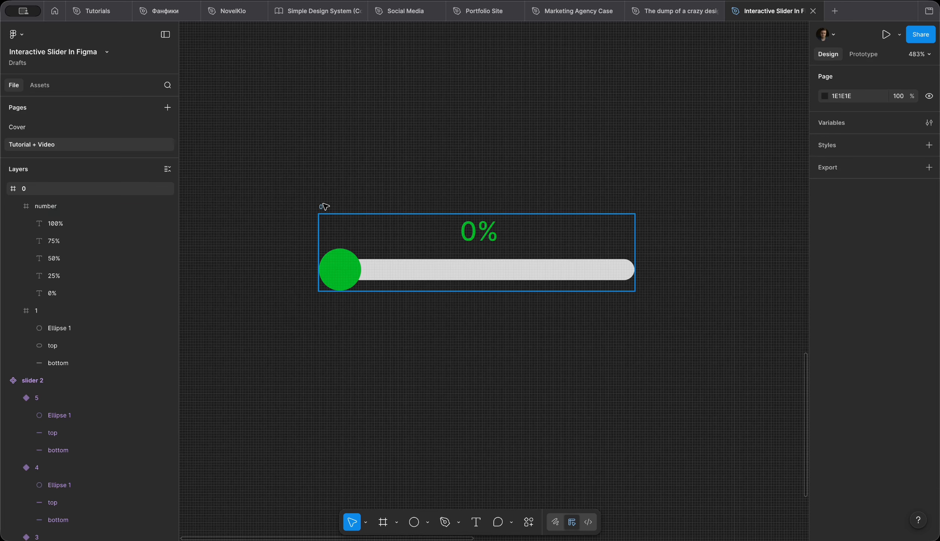
- Duplicate frame 0 below the original and name the copy 25
{"action": "left_click", "coordinate": [323, 205]}
{"action": "left_click_drag", "start_coordinate": [375, 261], "coordinate": [378, 342]}
{"action": "double_click", "coordinate": [321, 318]}
{"action": "type", "text": "25"}
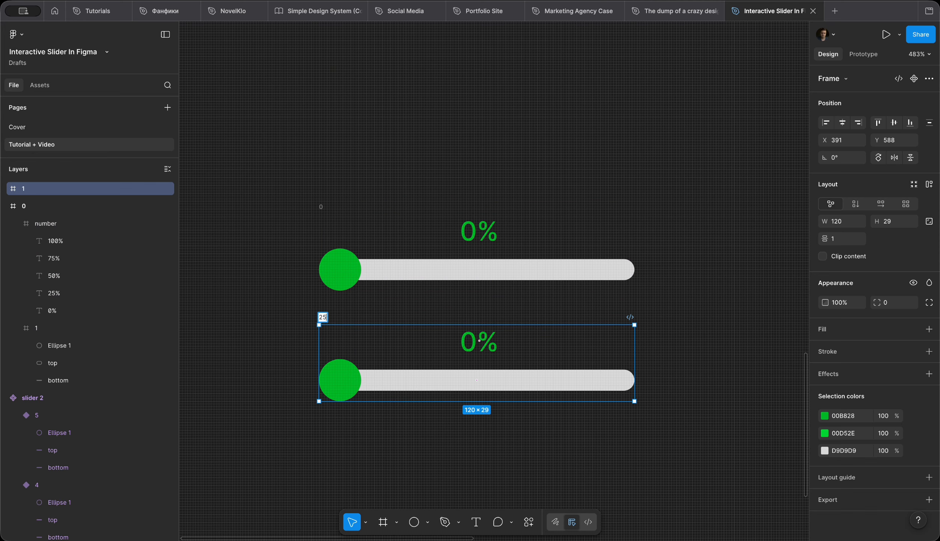
- Shift all five percentage labels up together inside frame 25's number frame until the 25% label occupies its visible area
{"action": "left_click", "coordinate": [492, 341]}
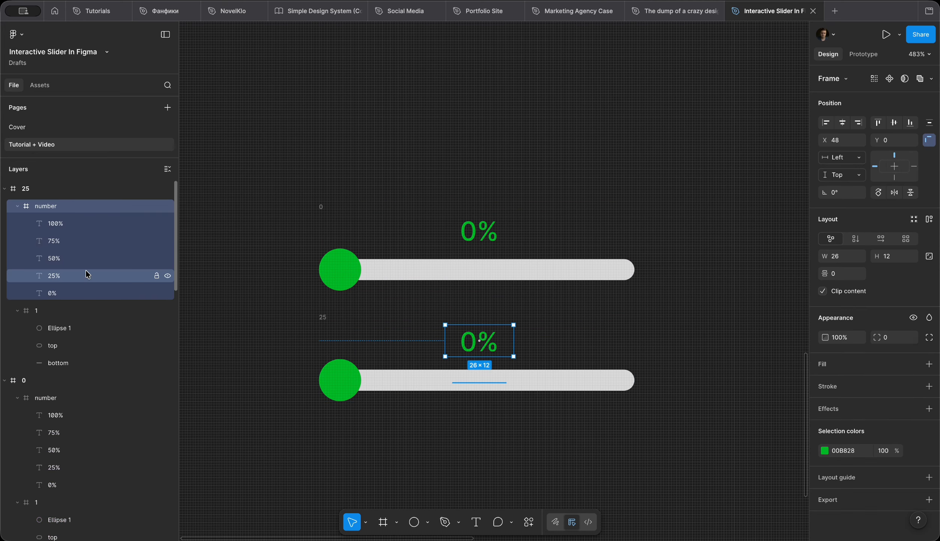
{"action": "left_click", "coordinate": [71, 224]}
{"action": "left_click", "coordinate": [68, 292], "text": "shift"}
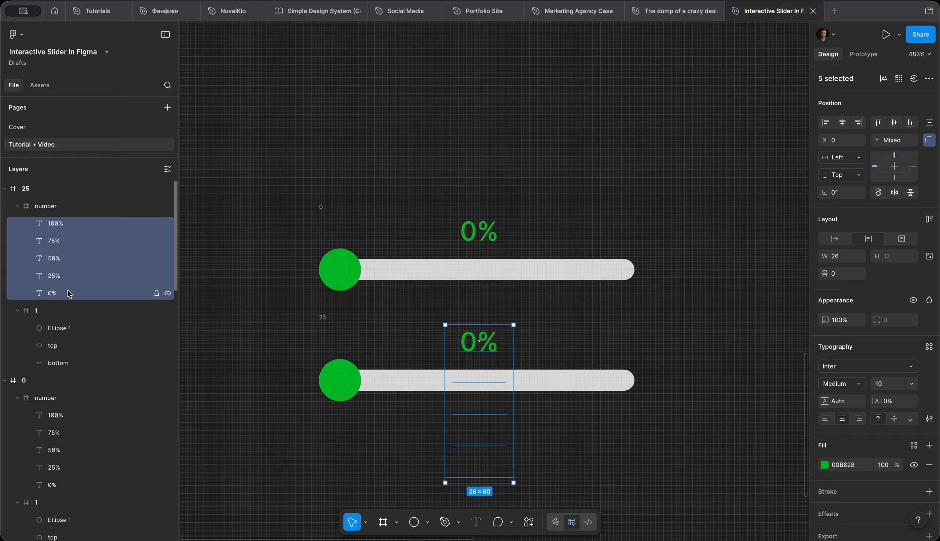
{"action": "key", "text": "Up"}
{"action": "key", "text": "Up"}
{"action": "key", "text": "Up"}
{"action": "key", "text": "Up"}
{"action": "key", "text": "Up"}
{"action": "key", "text": "Up"}
{"action": "key", "text": "Up"}
{"action": "key", "text": "Up"}
{"action": "key", "text": "Up"}
{"action": "key", "text": "Up"}
{"action": "key", "text": "Up"}
{"action": "key", "text": "Up"}
{"action": "key", "text": "Up"}
{"action": "key", "text": "Up"}
{"action": "key", "text": "Up"}
{"action": "key", "text": "Up"}
{"action": "key", "text": "Up"}
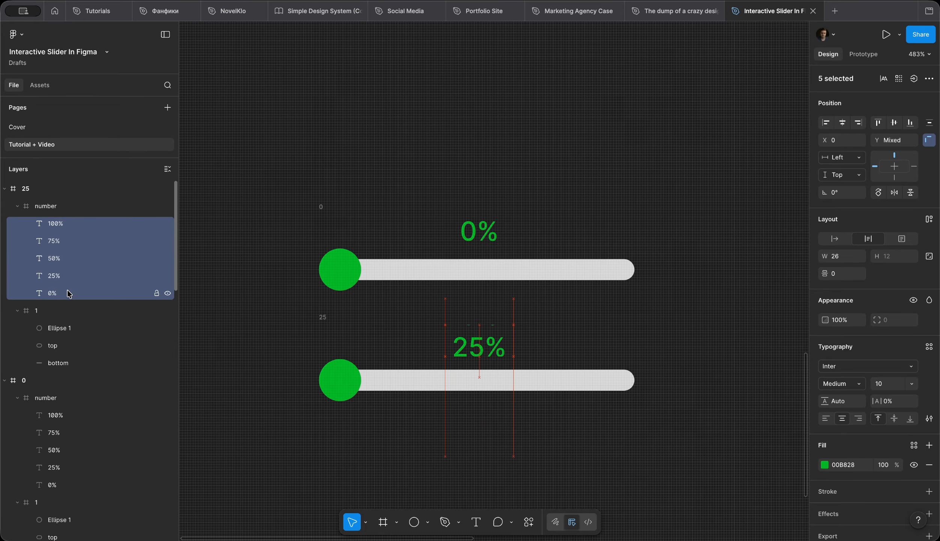
- Reselect the five percentage labels in frame 25 and nudge them down by 1 px
{"action": "scroll", "coordinate": [307, 392], "scroll_direction": "up", "scroll_amount": 1}
{"action": "scroll", "coordinate": [307, 391], "scroll_direction": "up", "scroll_amount": 2}
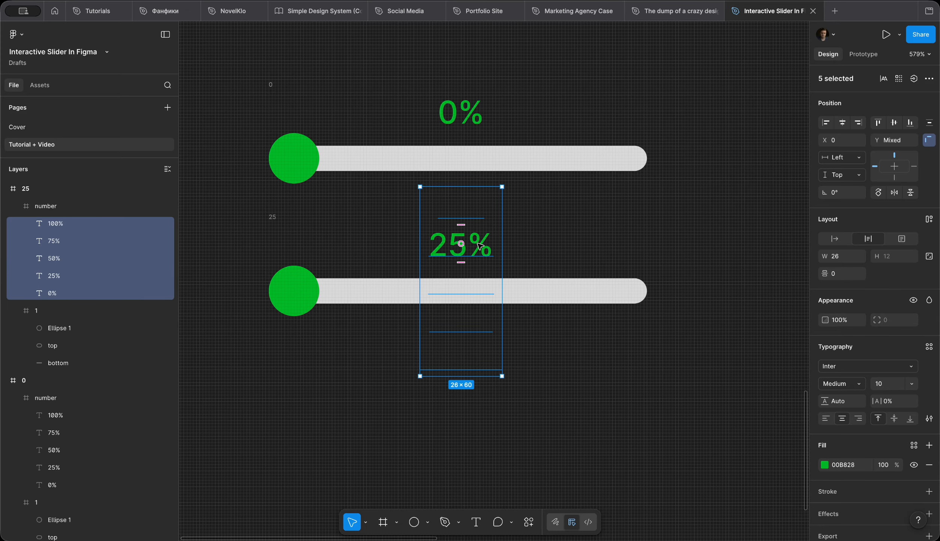
{"action": "left_click", "coordinate": [480, 246]}
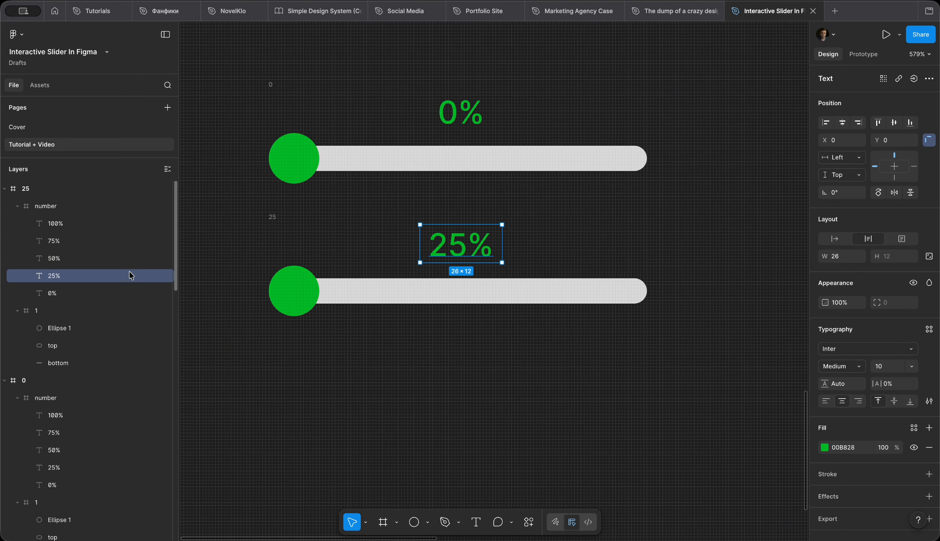
{"action": "left_click", "coordinate": [62, 222]}
{"action": "left_click", "coordinate": [59, 288], "text": "shift"}
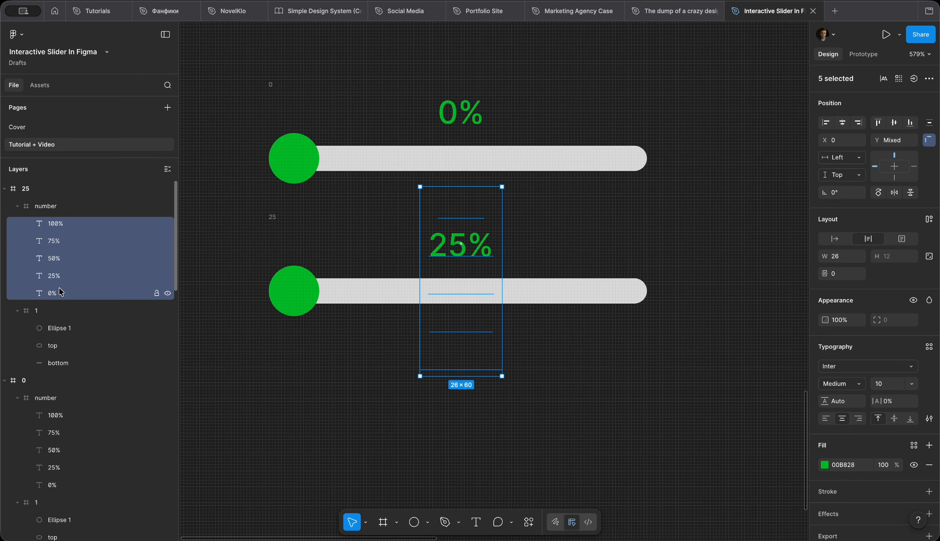
{"action": "key", "text": "Down"}
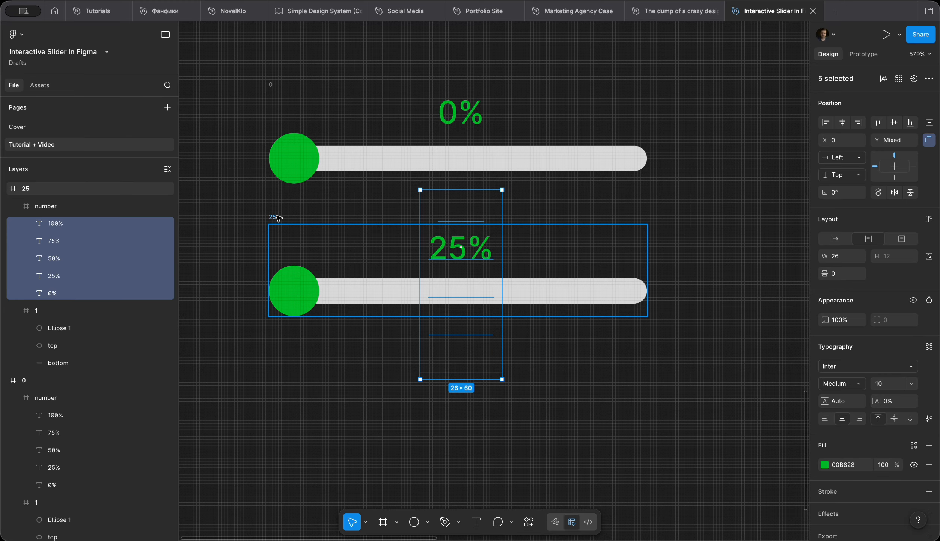
- Move the handle circle in frame 25 right to X 24 and widen its green bar to about 36 px
{"action": "left_click", "coordinate": [279, 218]}
{"action": "double_click", "coordinate": [297, 286]}
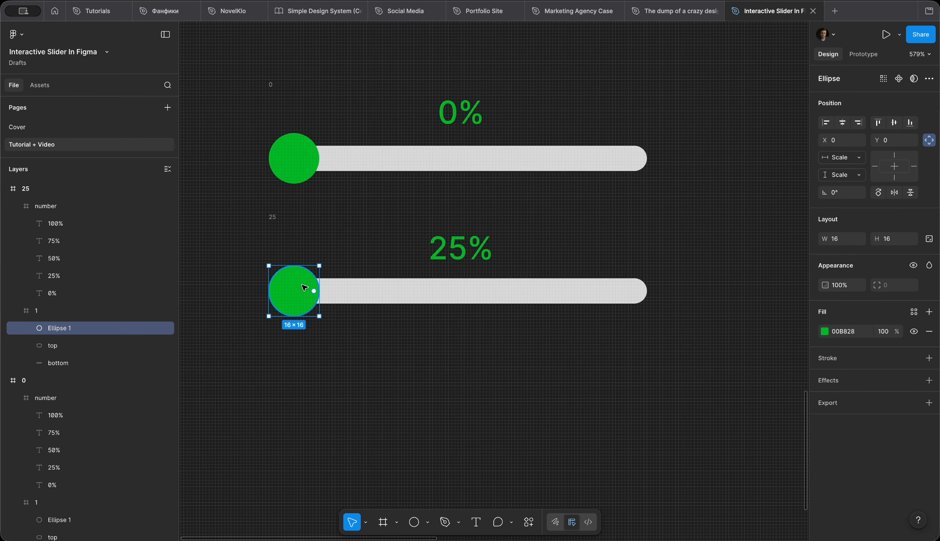
{"action": "key", "text": "shift+Right"}
{"action": "key", "text": "shift+Right"}
{"action": "key", "text": "Right"}
{"action": "key", "text": "Right"}
{"action": "key", "text": "Right"}
{"action": "key", "text": "Right"}
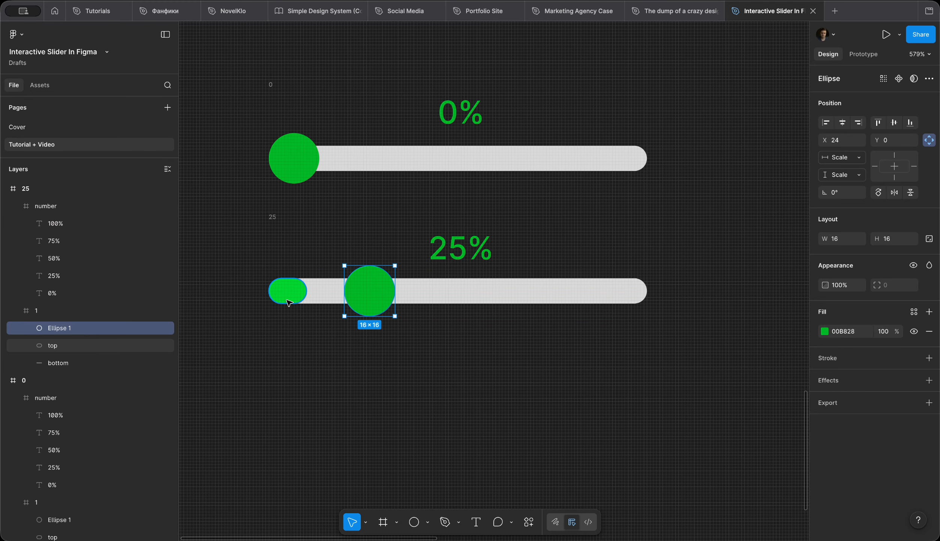
{"action": "left_click", "coordinate": [291, 292]}
{"action": "left_click_drag", "start_coordinate": [307, 292], "coordinate": [380, 293]}
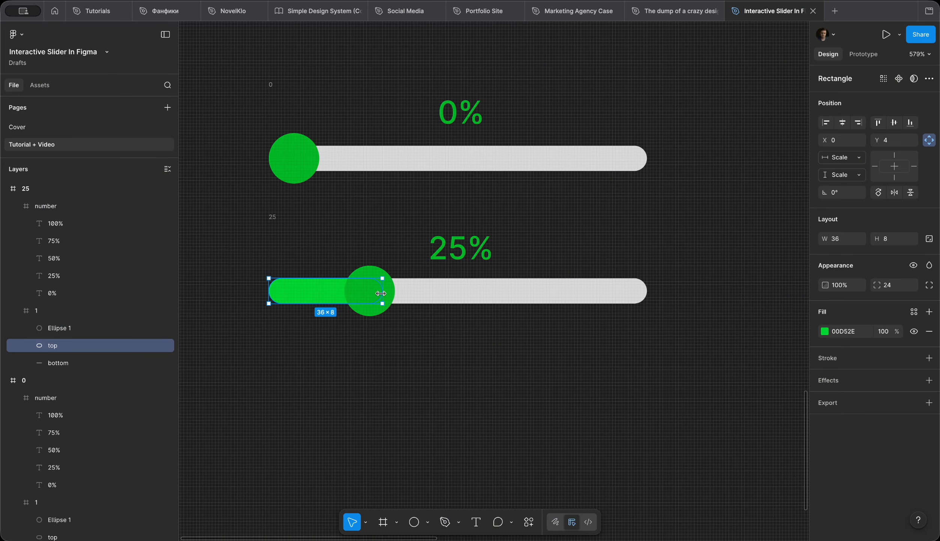
- Duplicate frame 25 below the original and name the copy 50
{"action": "left_click", "coordinate": [272, 216]}
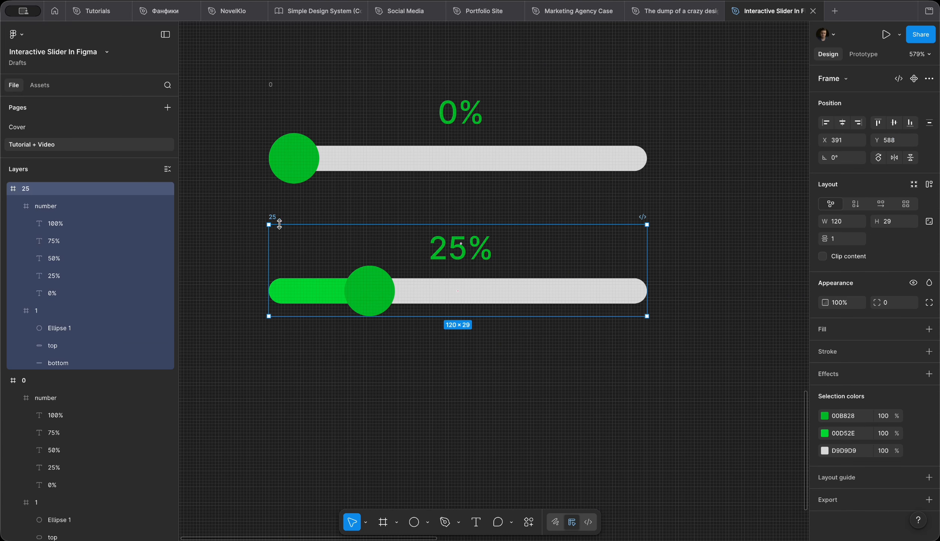
{"action": "left_click_drag", "start_coordinate": [310, 239], "coordinate": [309, 362]}
{"action": "double_click", "coordinate": [273, 341]}
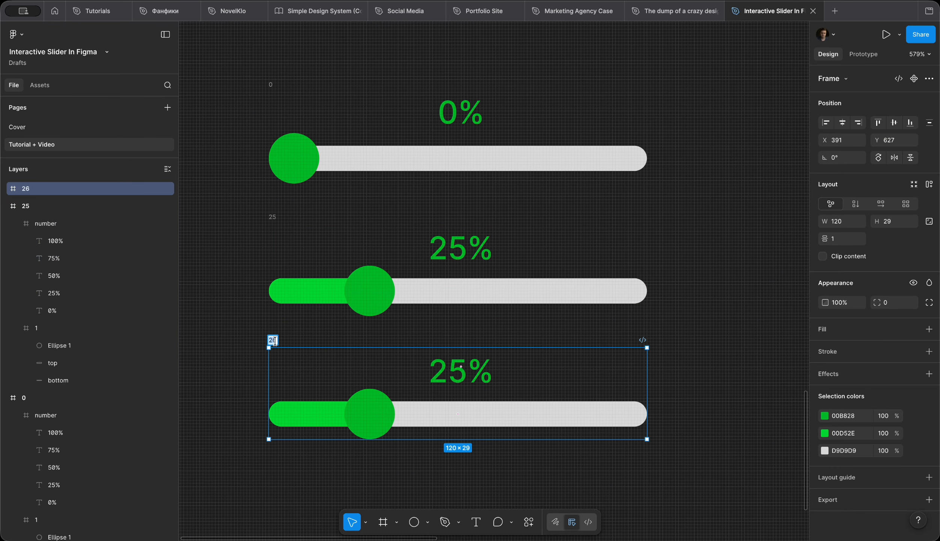
{"action": "type", "text": "50"}
{"action": "key", "text": "Return"}
- Shift all five percentage labels up together in frame 50's number frame until the 50% label fills its visible area
{"action": "scroll", "coordinate": [276, 341], "scroll_direction": "down", "scroll_amount": 3}
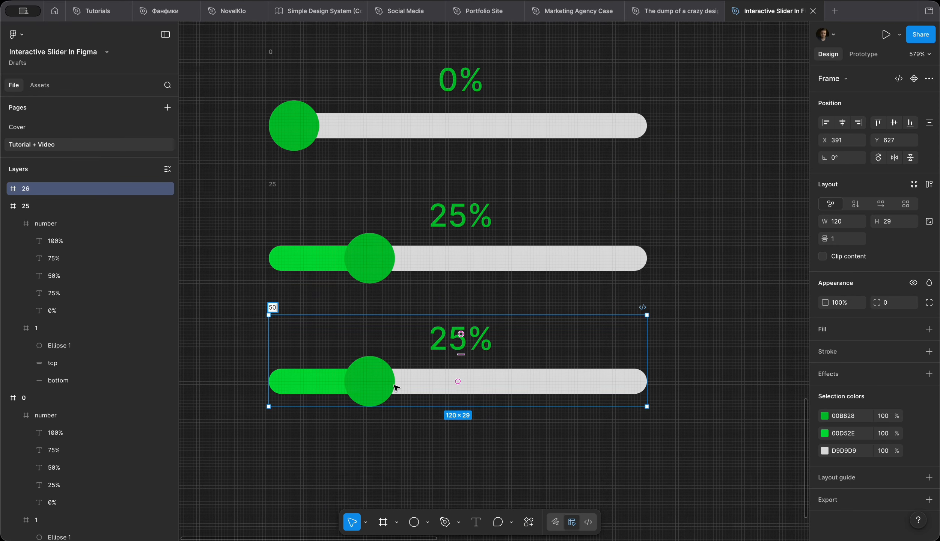
{"action": "left_click", "coordinate": [442, 287]}
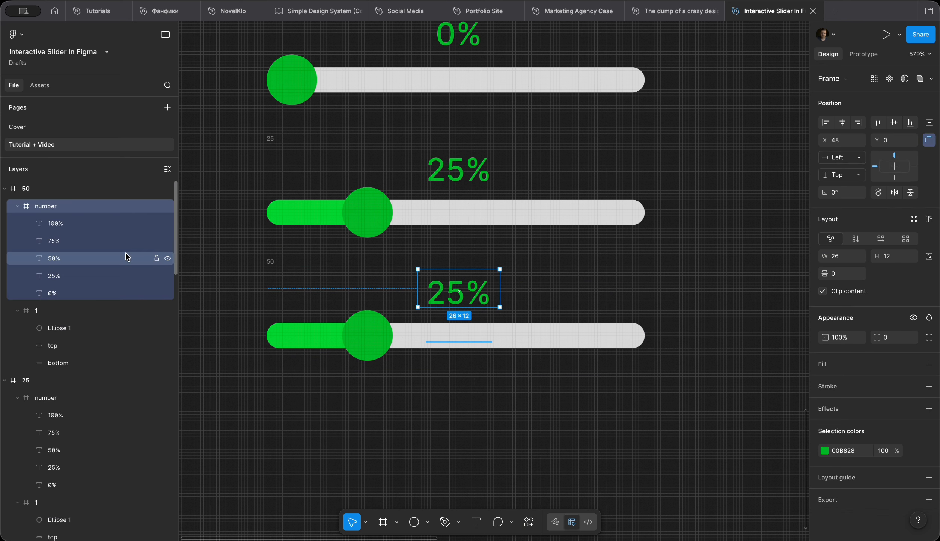
{"action": "left_click", "coordinate": [80, 223]}
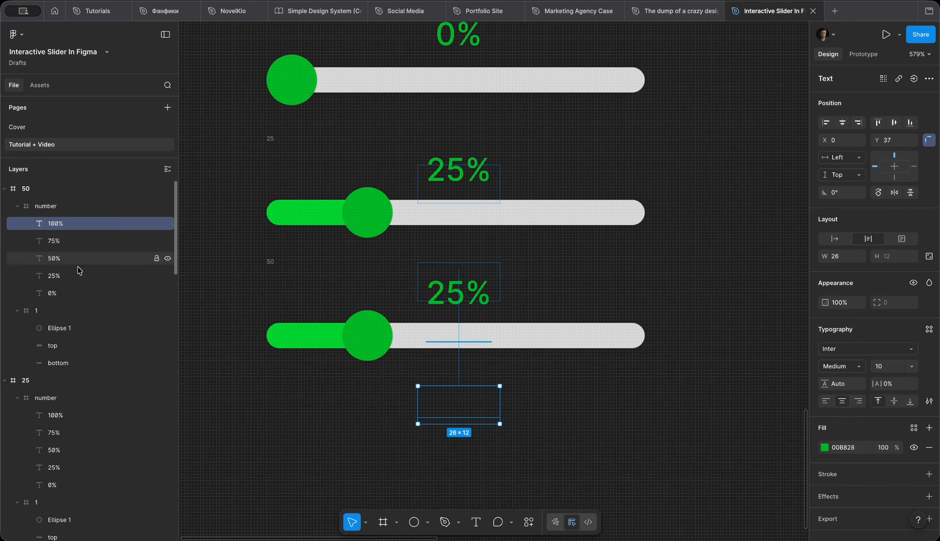
{"action": "left_click", "coordinate": [77, 293], "text": "shift"}
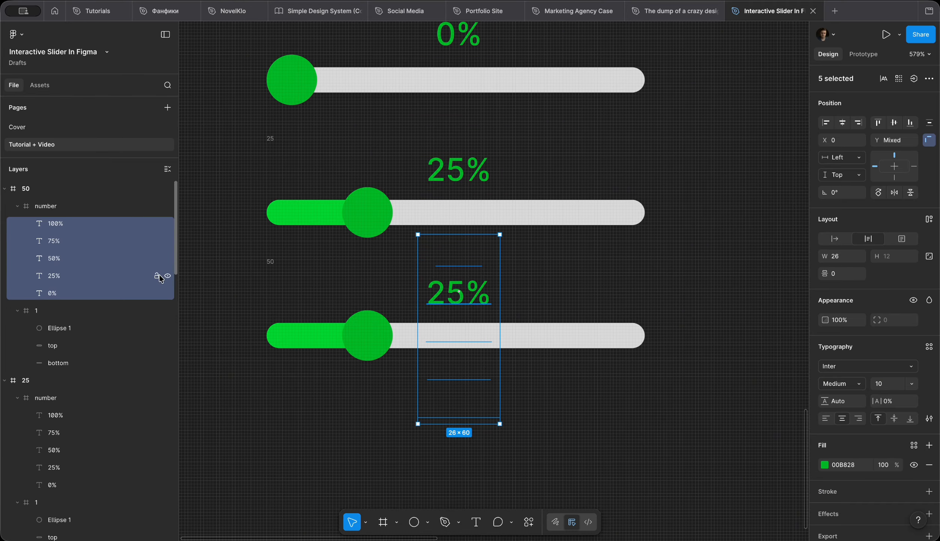
{"action": "key", "text": "Up"}
{"action": "key", "text": "Up"}
{"action": "key", "text": "Up"}
{"action": "key", "text": "Up"}
{"action": "key", "text": "Up"}
{"action": "key", "text": "Up"}
{"action": "key", "text": "Up"}
{"action": "key", "text": "Up"}
{"action": "key", "text": "Up"}
{"action": "key", "text": "Up"}
{"action": "key", "text": "Up"}
{"action": "key", "text": "Up"}
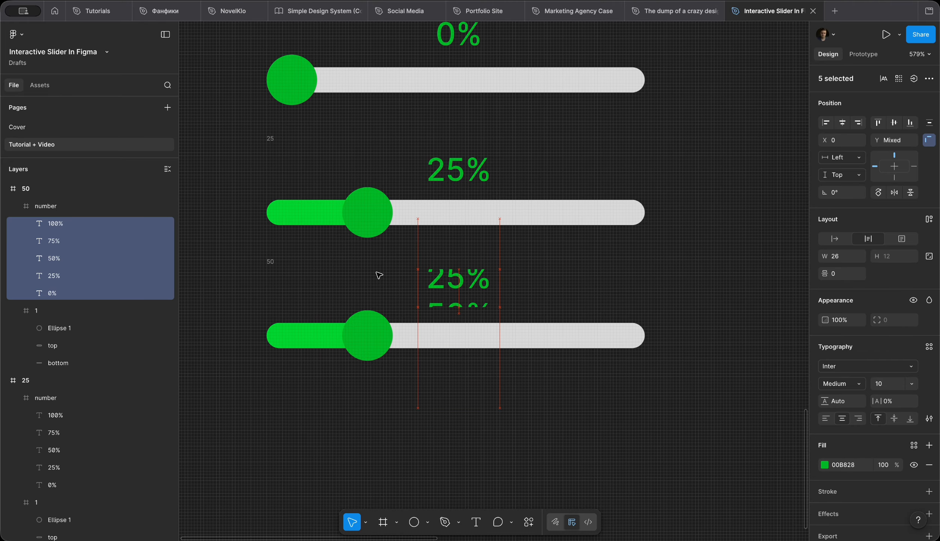
{"action": "key", "text": "Up"}
{"action": "key", "text": "Up"}
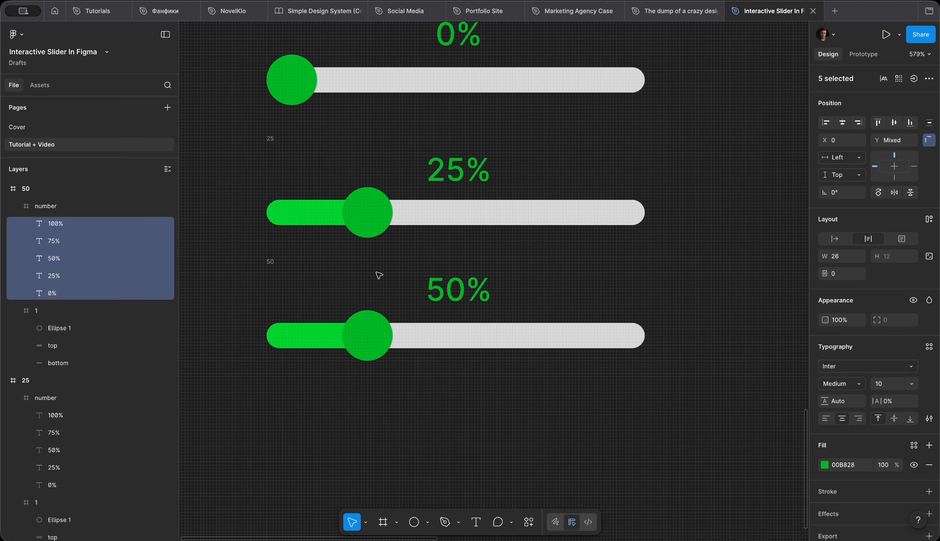
- Select the five percentage labels in frame 25 and nudge them up by 1 px
{"action": "left_click", "coordinate": [462, 160]}
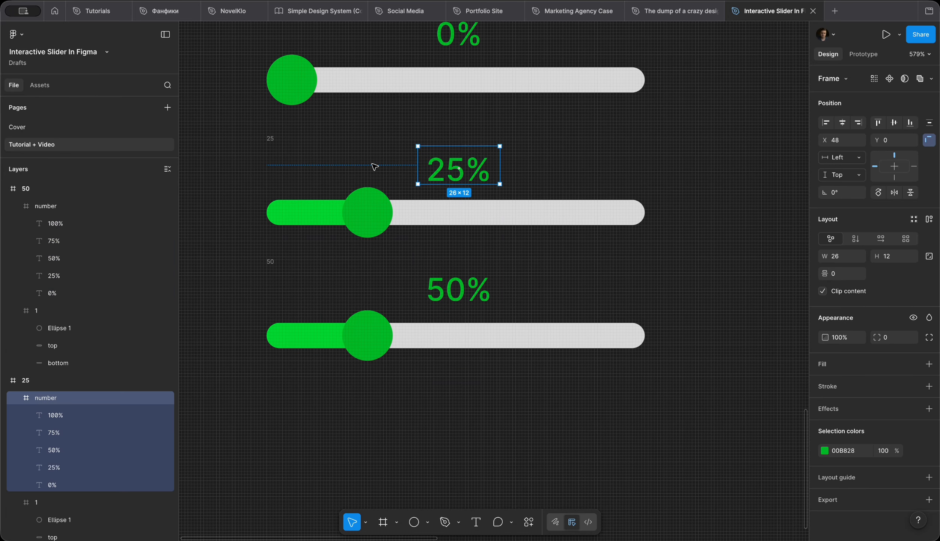
{"action": "left_click", "coordinate": [43, 419]}
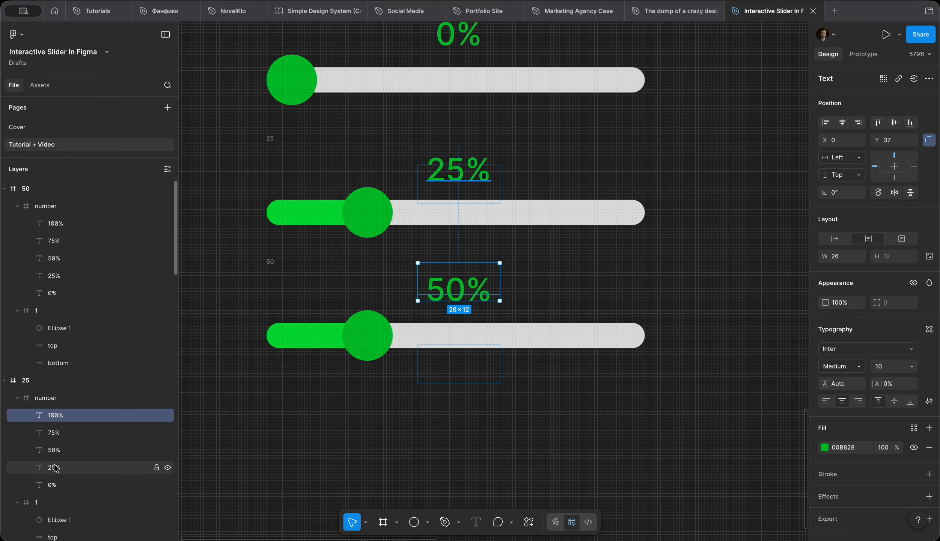
{"action": "left_click", "coordinate": [54, 483], "text": "shift"}
{"action": "key", "text": "Up"}
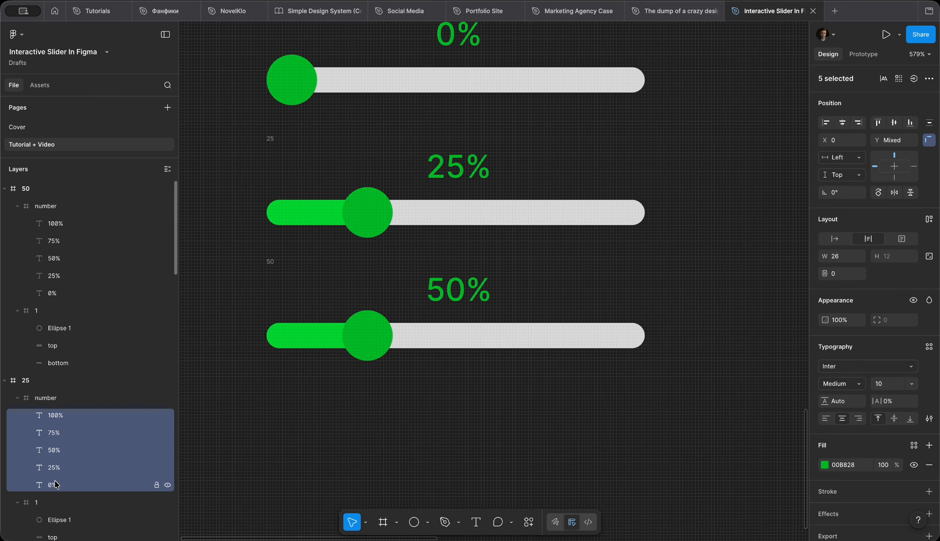
{"action": "left_click", "coordinate": [270, 262]}
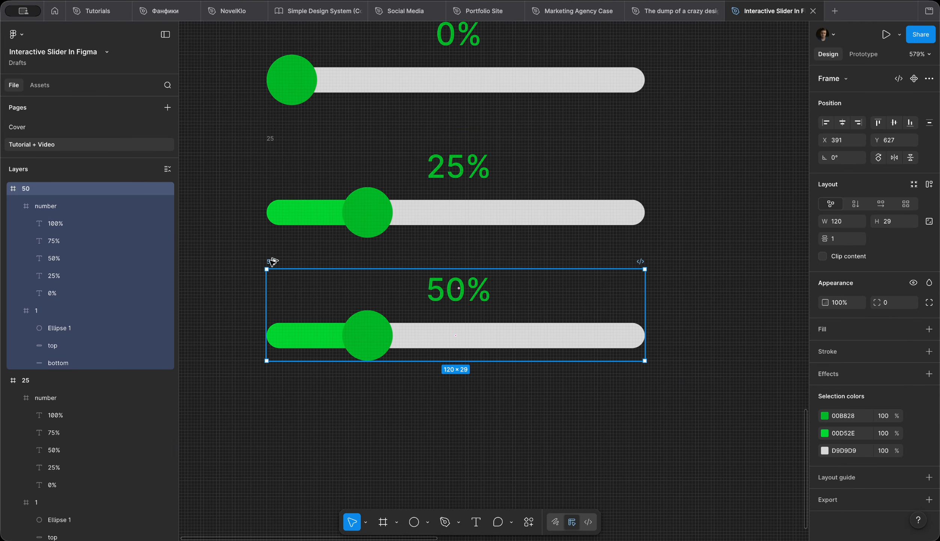
{"action": "left_click_drag", "start_coordinate": [273, 262], "coordinate": [271, 264], "text": "alt"}
{"action": "key", "text": "ctrl+z"}
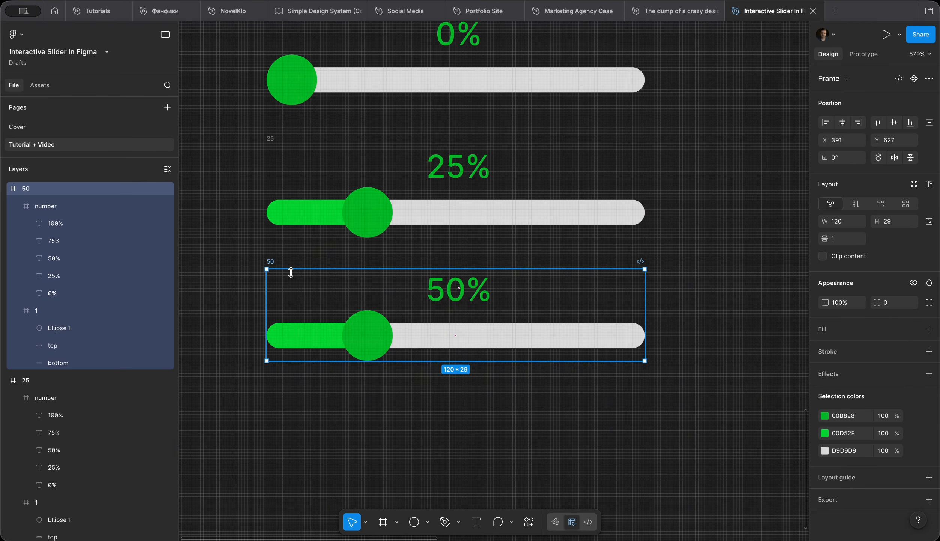
- Center the handle circle horizontally on frame 50's slider and widen its green bar to about 65 px
{"action": "double_click", "coordinate": [379, 341]}
{"action": "left_click", "coordinate": [842, 122]}
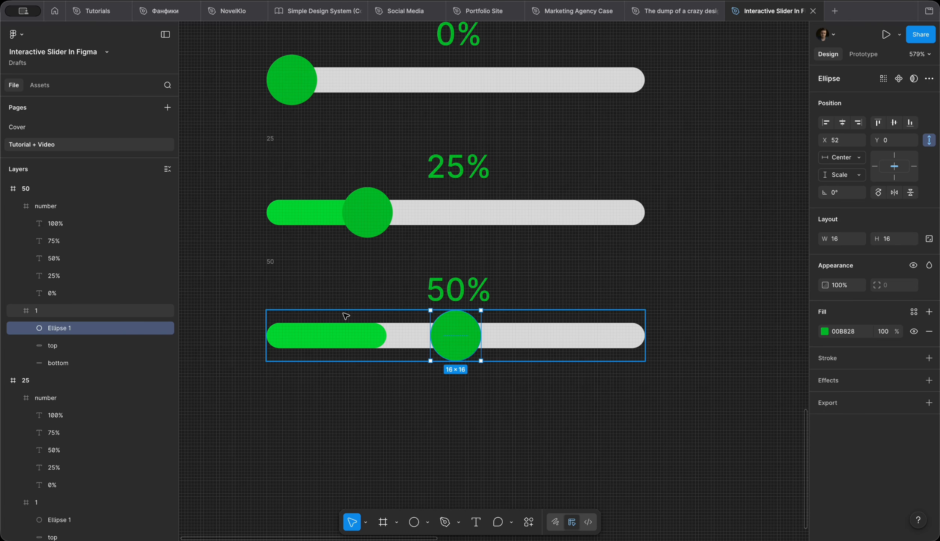
{"action": "left_click", "coordinate": [377, 335]}
{"action": "left_click_drag", "start_coordinate": [388, 336], "coordinate": [470, 334]}
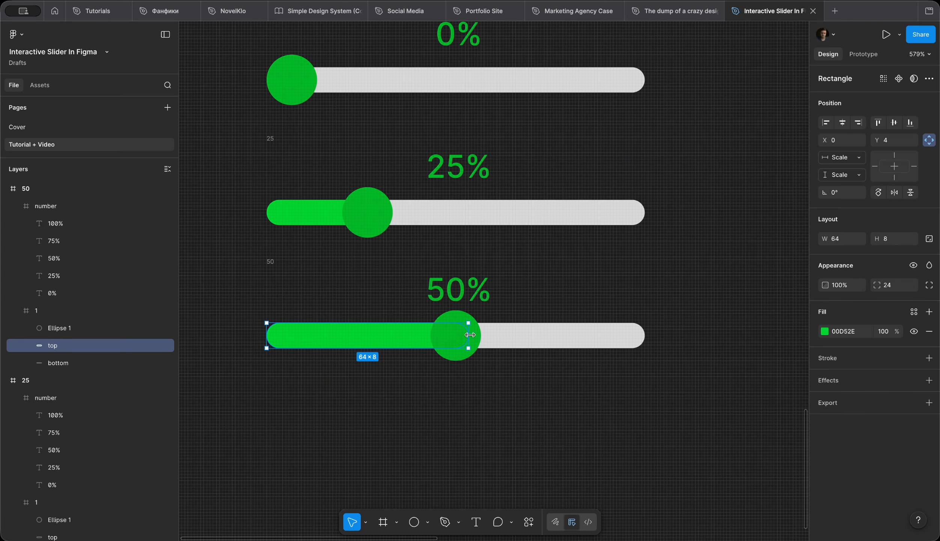
- Duplicate frame 50 below the original and name the copy 75
{"action": "left_click", "coordinate": [271, 262]}
{"action": "left_click_drag", "start_coordinate": [317, 304], "coordinate": [315, 417]}
{"action": "scroll", "coordinate": [314, 416], "scroll_direction": "down", "scroll_amount": 3}
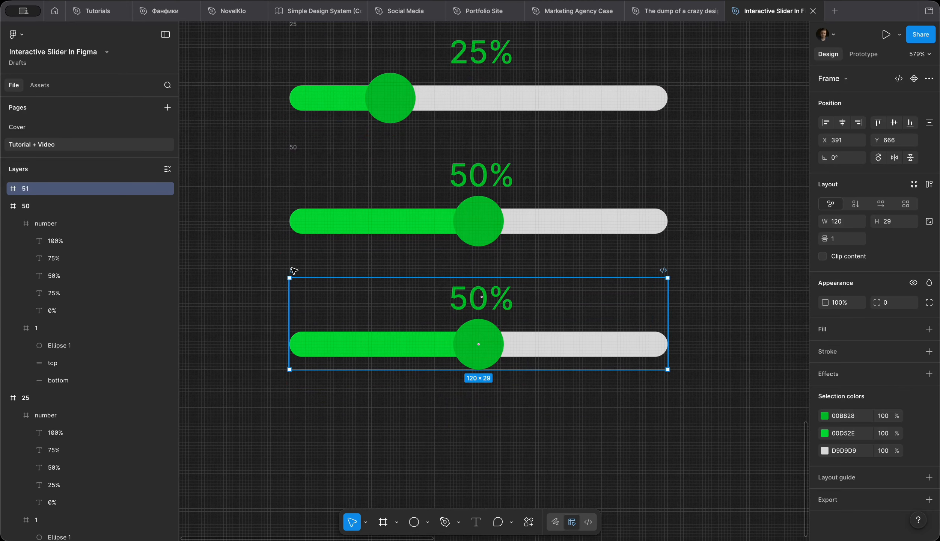
- Shift all five percentage labels up together in frame 75's number frame until the 75% label occupies its visible area
{"action": "left_click", "coordinate": [461, 299]}
{"action": "left_click", "coordinate": [75, 226]}
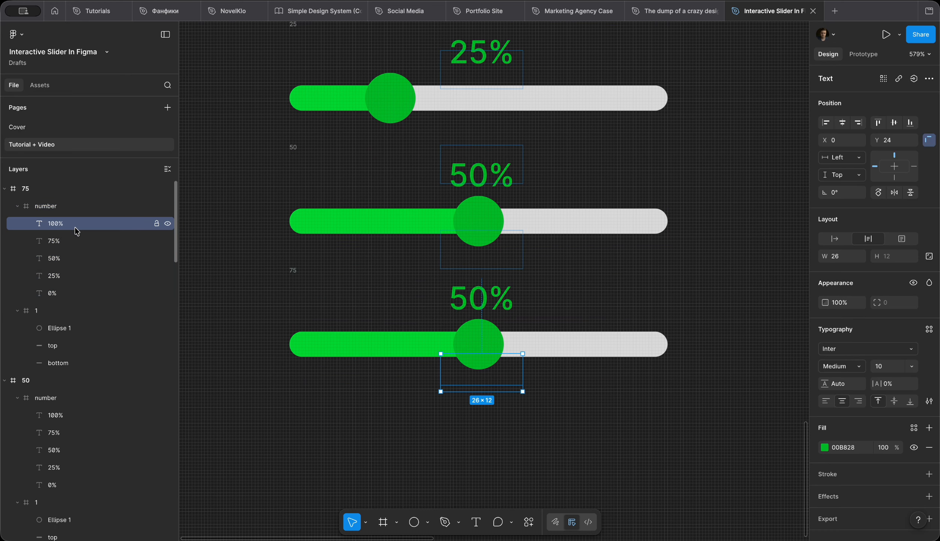
{"action": "left_click", "coordinate": [68, 294], "text": "shift"}
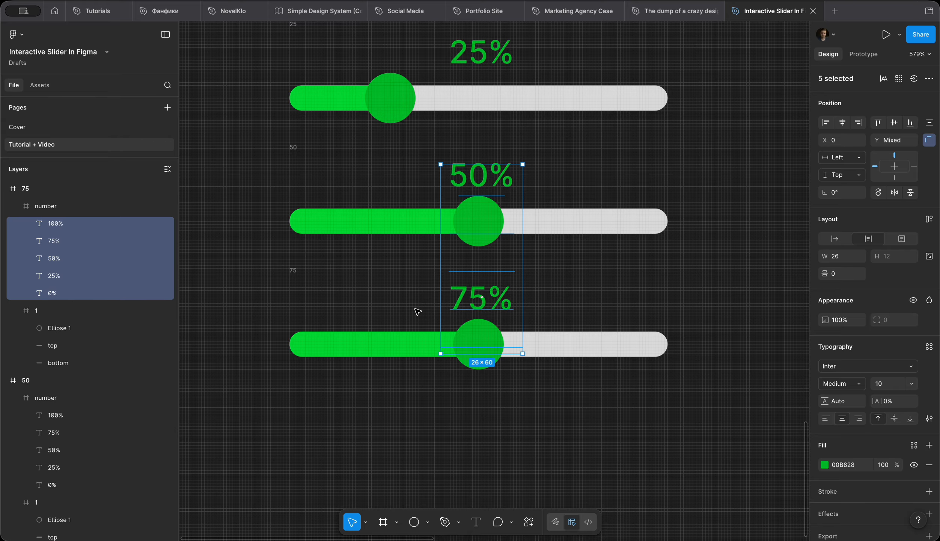
- Place the handle circle in frame 75 at X 80, 24 px from the slider's right end, and widen its green bar to about 94 px
{"action": "scroll", "coordinate": [416, 311], "scroll_direction": "right", "scroll_amount": 5}
{"action": "left_click", "coordinate": [408, 373]}
{"action": "double_click", "coordinate": [384, 330]}
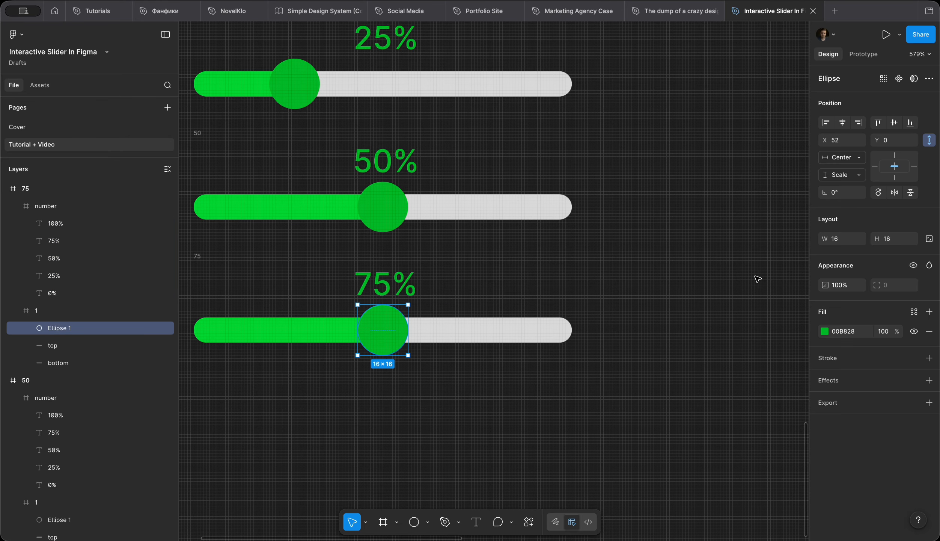
{"action": "left_click", "coordinate": [859, 124]}
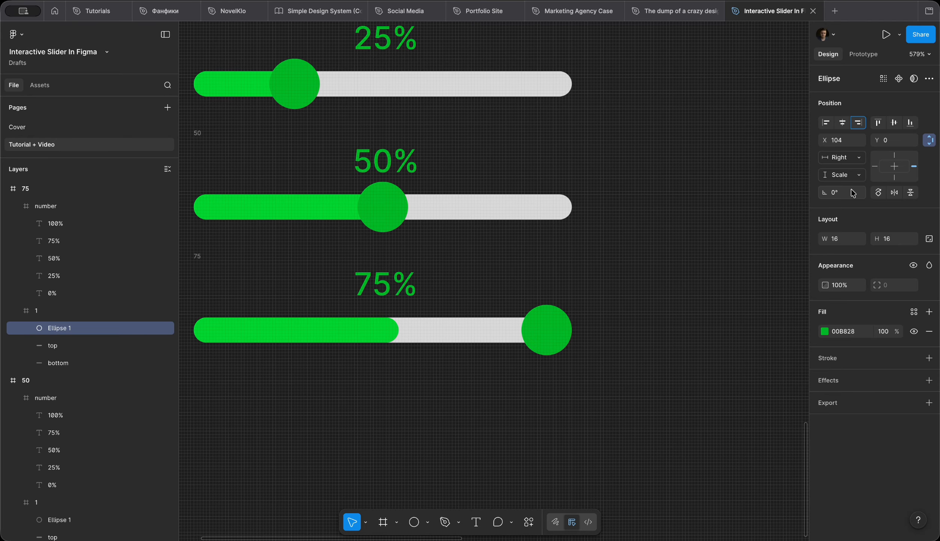
{"action": "key", "text": "shift+Left"}
{"action": "key", "text": "shift+Left"}
{"action": "key", "text": "Left"}
{"action": "key", "text": "Left"}
{"action": "key", "text": "Left"}
{"action": "key", "text": "Left"}
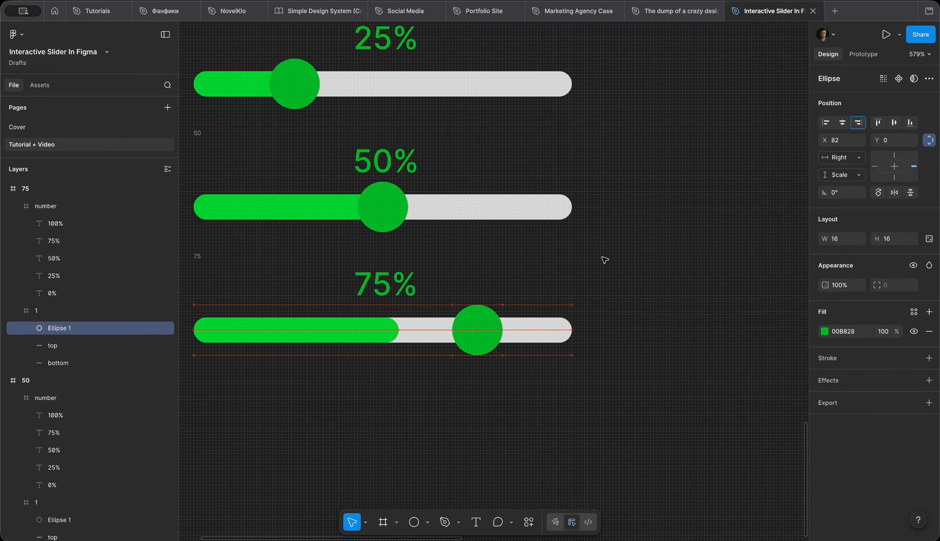
{"action": "left_click", "coordinate": [387, 330]}
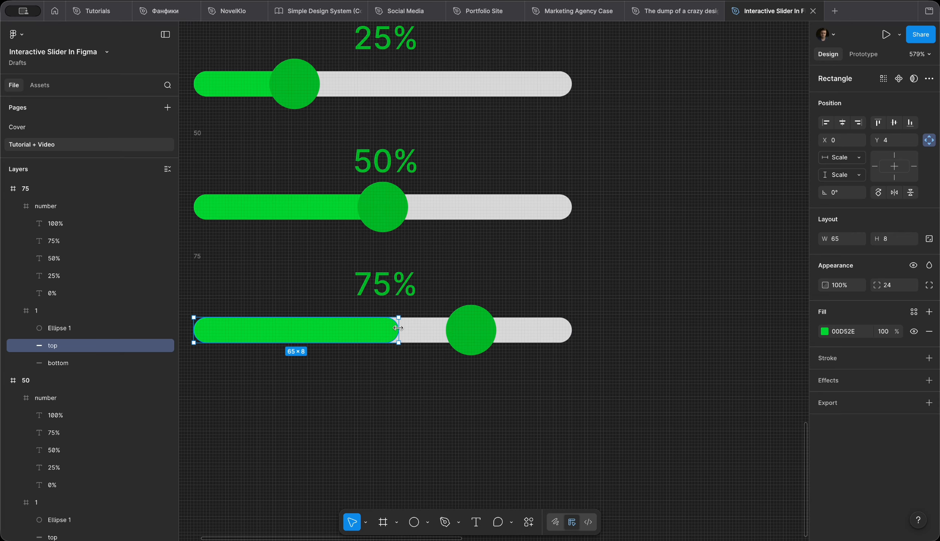
{"action": "left_click_drag", "start_coordinate": [398, 328], "coordinate": [481, 331]}
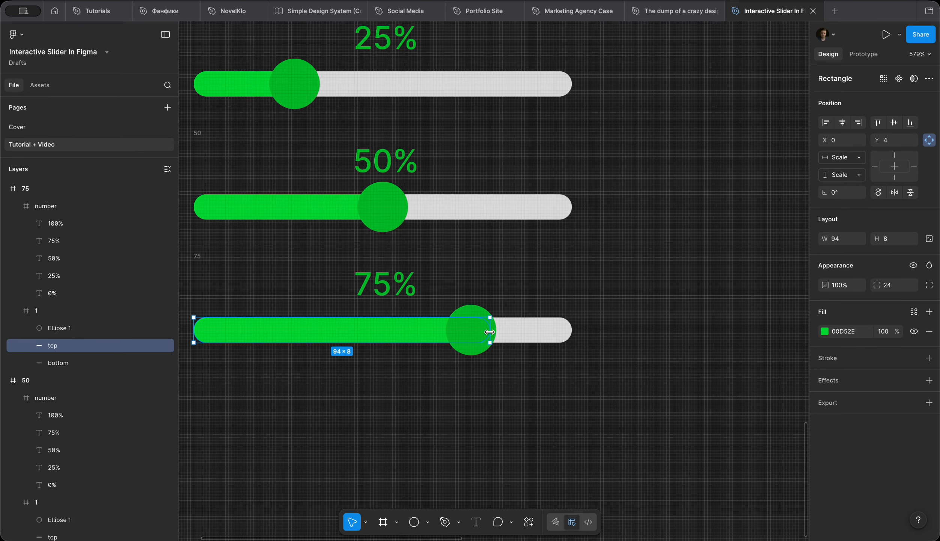
- Duplicate frame 75 below the original with similar spacing and name the copy 100
{"action": "left_click", "coordinate": [202, 256]}
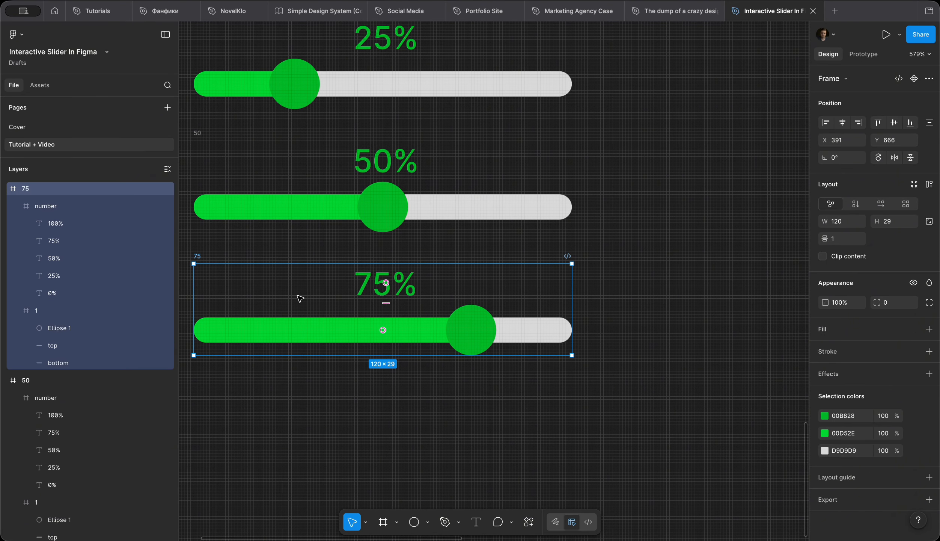
{"action": "left_click_drag", "start_coordinate": [300, 299], "coordinate": [300, 413]}
{"action": "scroll", "coordinate": [300, 412], "scroll_direction": "down", "scroll_amount": 4}
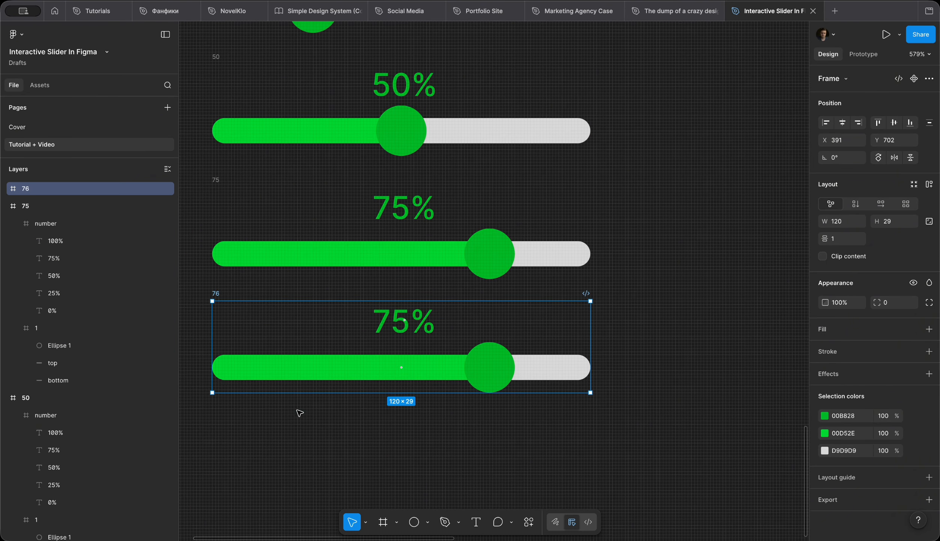
{"action": "left_click_drag", "start_coordinate": [308, 319], "coordinate": [310, 335]}
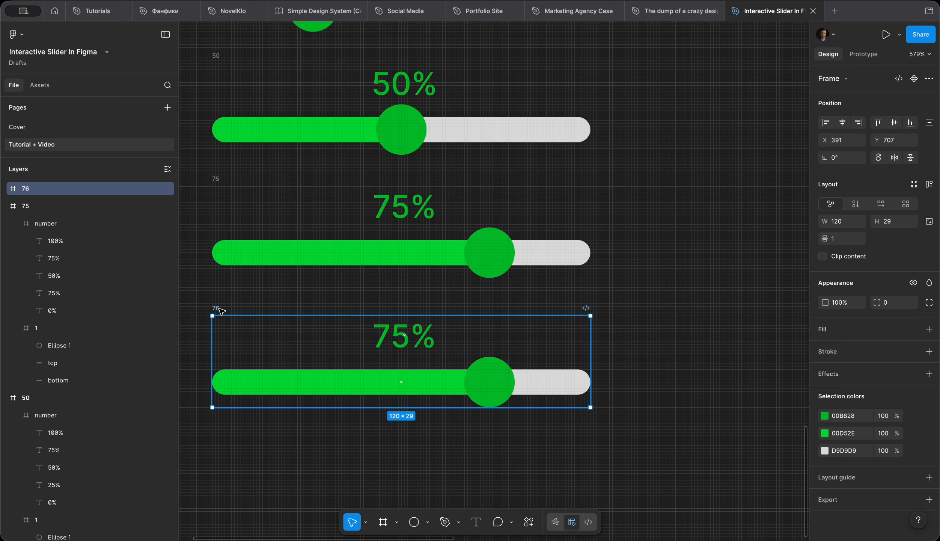
{"action": "double_click", "coordinate": [214, 308]}
{"action": "type", "text": "100"}
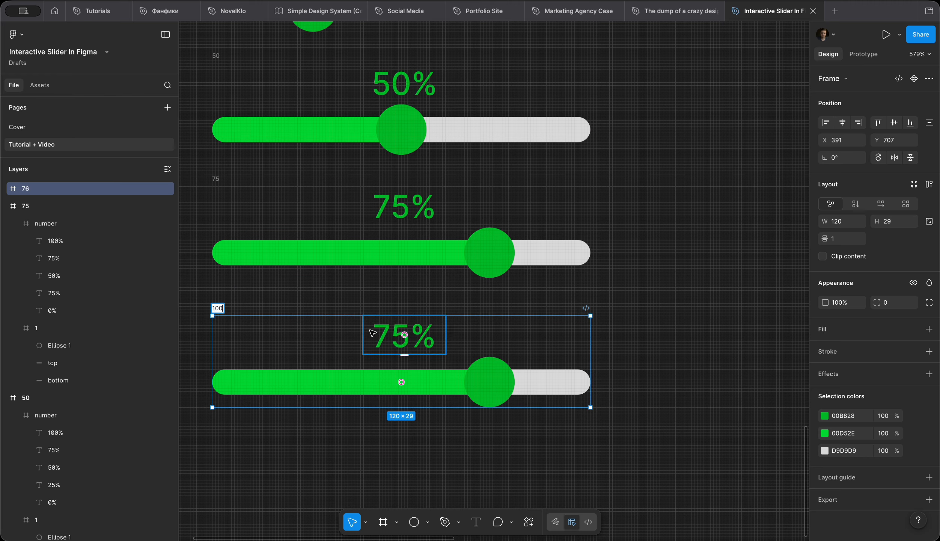
- Shift all five percentage labels in frame 100's number frame up by 12 px so the 100% label fills its visible area
{"action": "left_click", "coordinate": [385, 335]}
{"action": "left_click", "coordinate": [86, 245]}
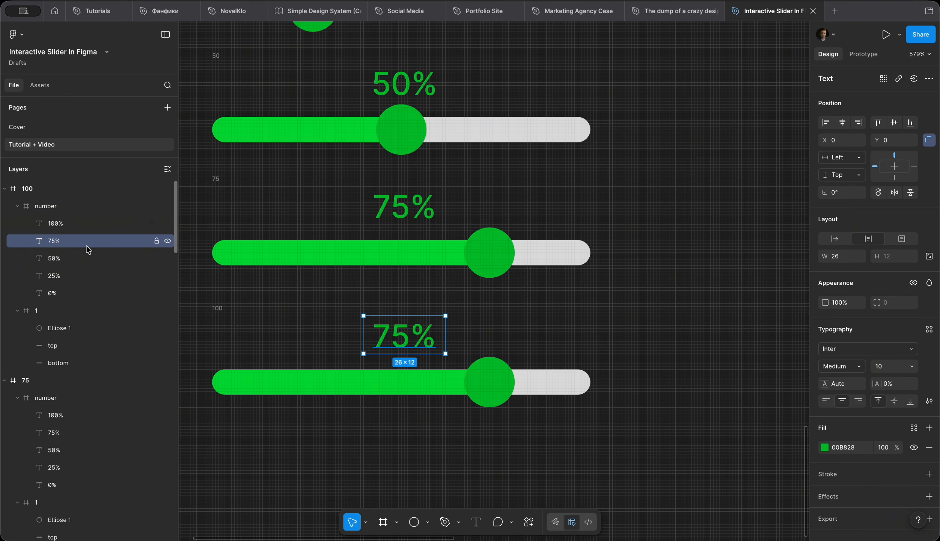
{"action": "left_click", "coordinate": [73, 224]}
{"action": "left_click", "coordinate": [68, 292], "text": "shift"}
{"action": "key", "text": "Up"}
{"action": "key", "text": "Up"}
{"action": "key", "text": "Up"}
{"action": "key", "text": "Up"}
{"action": "key", "text": "Up"}
{"action": "key", "text": "Up"}
{"action": "key", "text": "Up"}
{"action": "key", "text": "Up"}
{"action": "key", "text": "Up"}
{"action": "key", "text": "Up"}
{"action": "key", "text": "Up"}
{"action": "key", "text": "Up"}
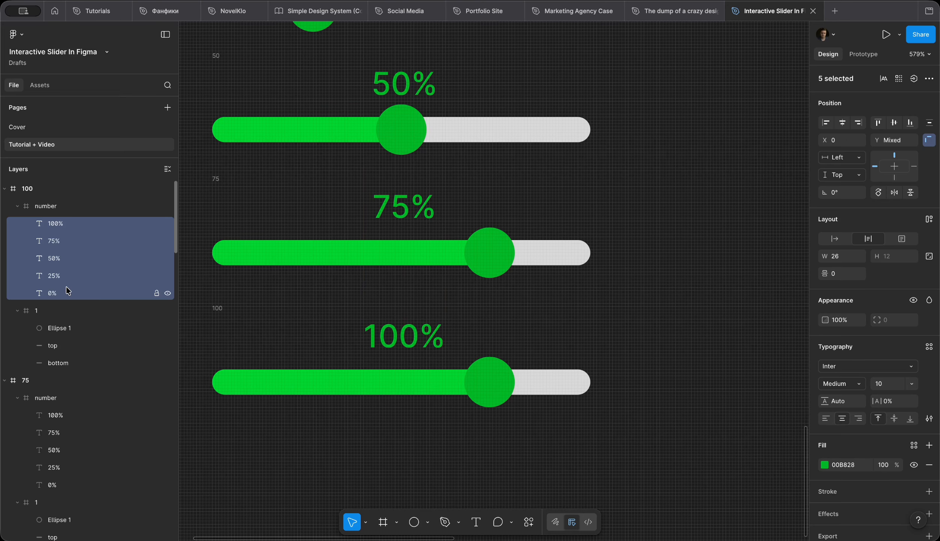
- Align the handle circle to the right end of frame 100's slider and widen its green bar to about 116 px
{"action": "left_click", "coordinate": [489, 373]}
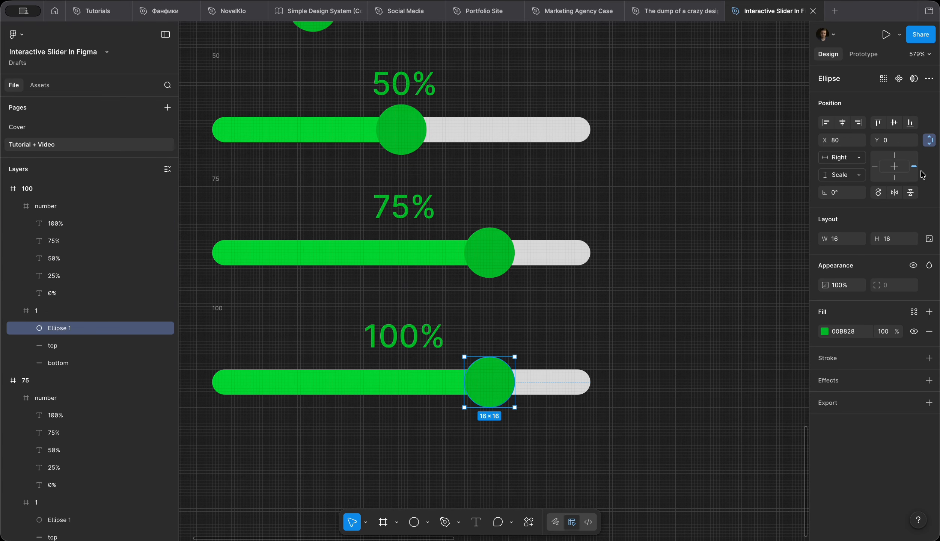
{"action": "left_click", "coordinate": [858, 123]}
{"action": "left_click", "coordinate": [478, 380]}
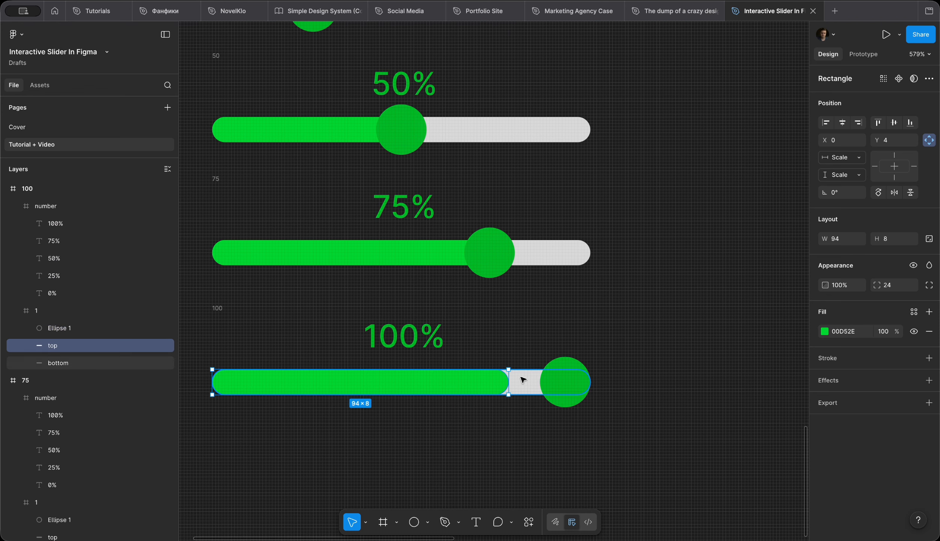
{"action": "left_click_drag", "start_coordinate": [508, 379], "coordinate": [572, 382]}
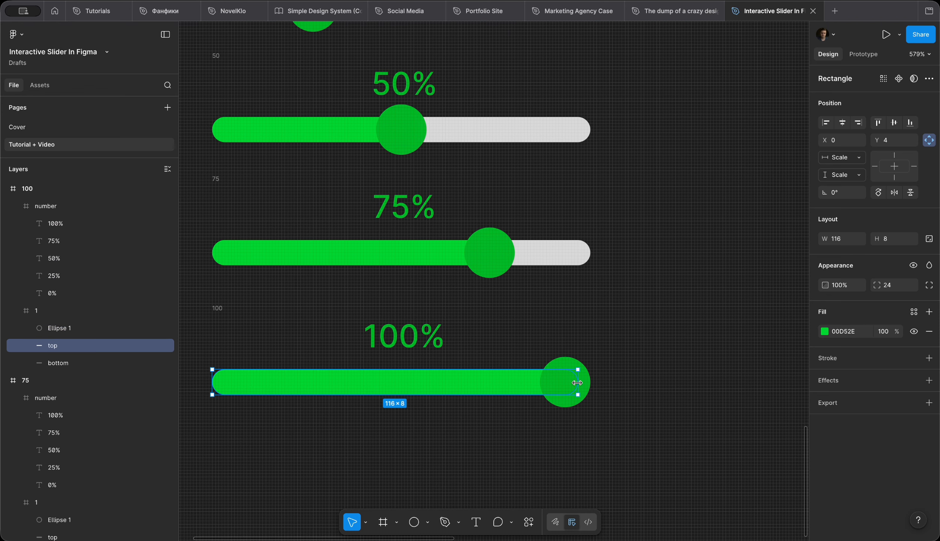
- Combine the third slider's five state frames, 0, 25, 50, 75 and 100, into one component set
{"action": "left_click", "coordinate": [621, 269]}
{"action": "scroll", "coordinate": [622, 268], "scroll_direction": "down", "scroll_amount": 5}
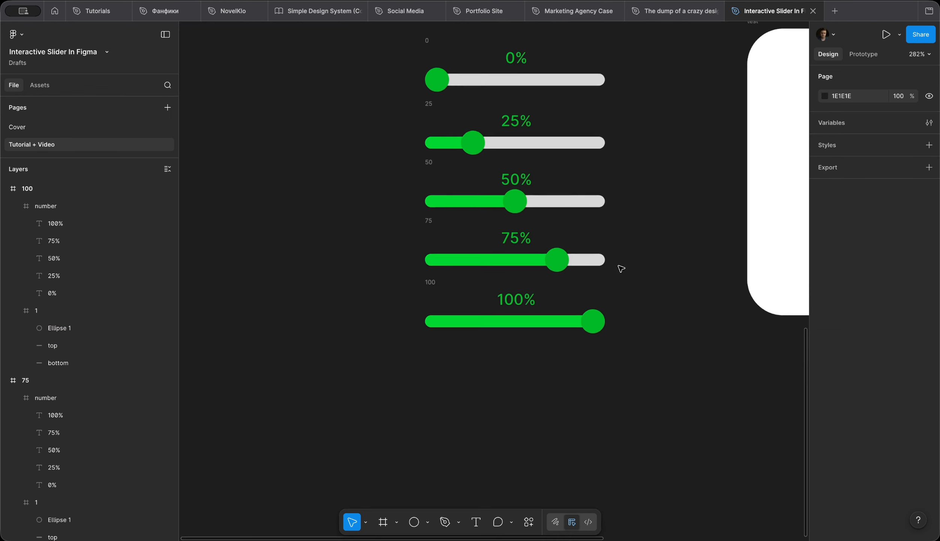
{"action": "left_click_drag", "start_coordinate": [601, 423], "coordinate": [320, 76]}
{"action": "left_click", "coordinate": [898, 79]}
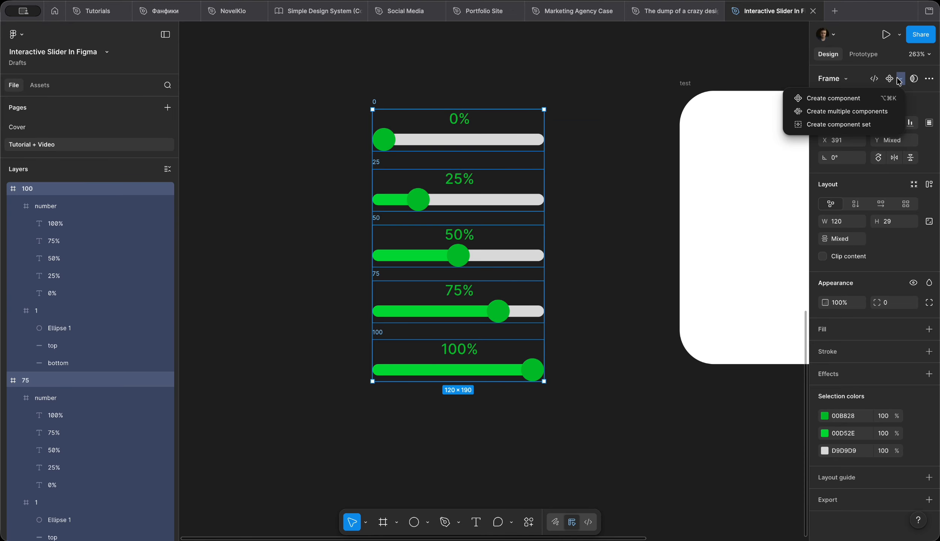
{"action": "left_click", "coordinate": [873, 126]}
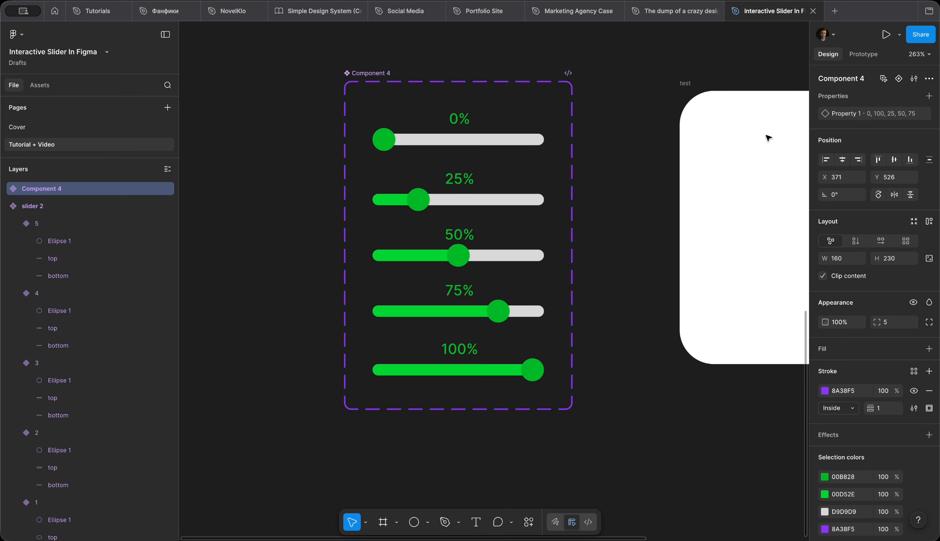
- Rename the new component set slider 3
{"action": "double_click", "coordinate": [367, 73]}
{"action": "type", "text": "s"}
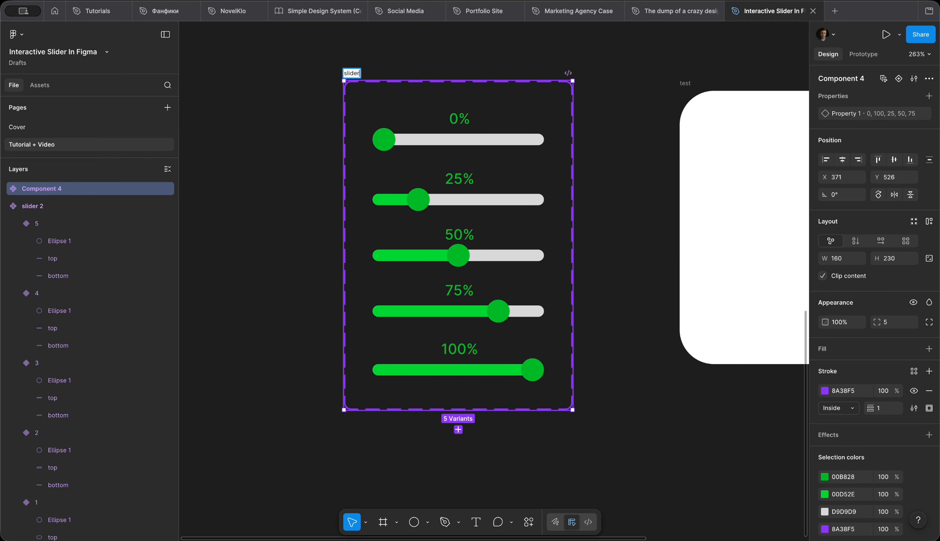
{"action": "type", "text": "lider 3"}
{"action": "key", "text": "Return"}
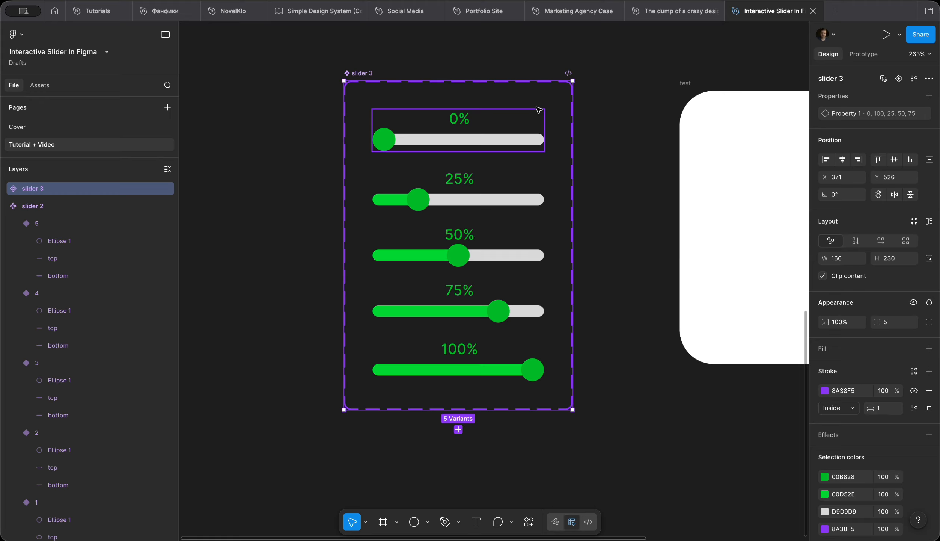
- Link the handle circle in slider 3's 0 variant to the 25 variant with an On drag trigger
{"action": "scroll", "coordinate": [539, 109], "scroll_direction": "up", "scroll_amount": 3}
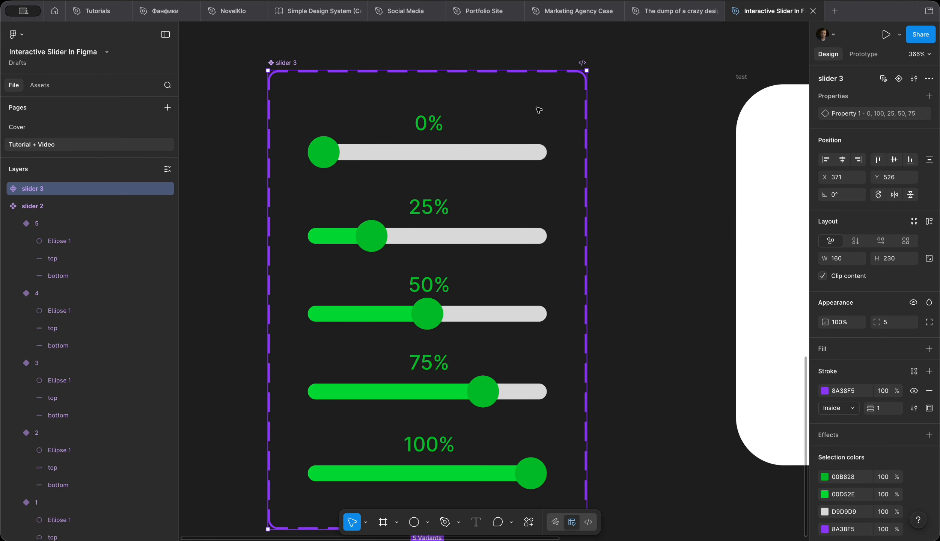
{"action": "left_click", "coordinate": [335, 147]}
{"action": "left_click", "coordinate": [335, 147]}
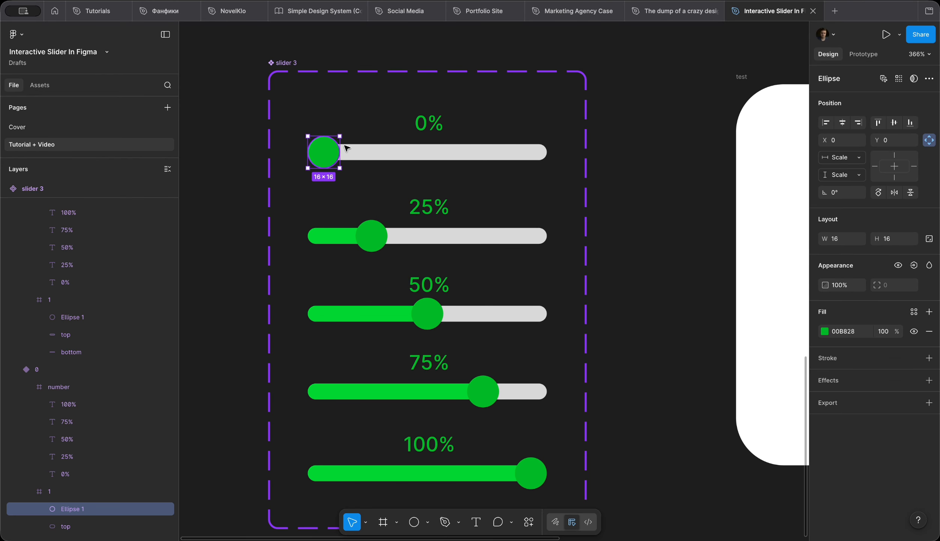
{"action": "left_click", "coordinate": [864, 54]}
{"action": "left_click_drag", "start_coordinate": [340, 152], "coordinate": [393, 229]}
{"action": "left_click", "coordinate": [440, 246]}
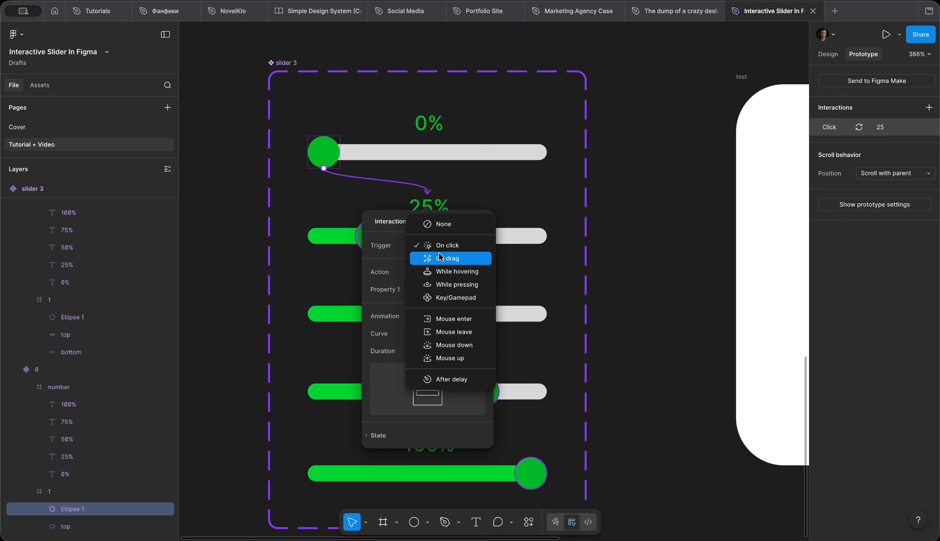
{"action": "left_click", "coordinate": [441, 258]}
{"action": "left_click", "coordinate": [341, 243]}
- Link the handle circle in slider 3's 25 variant back to the 0 variant with an On drag trigger
{"action": "double_click", "coordinate": [379, 232]}
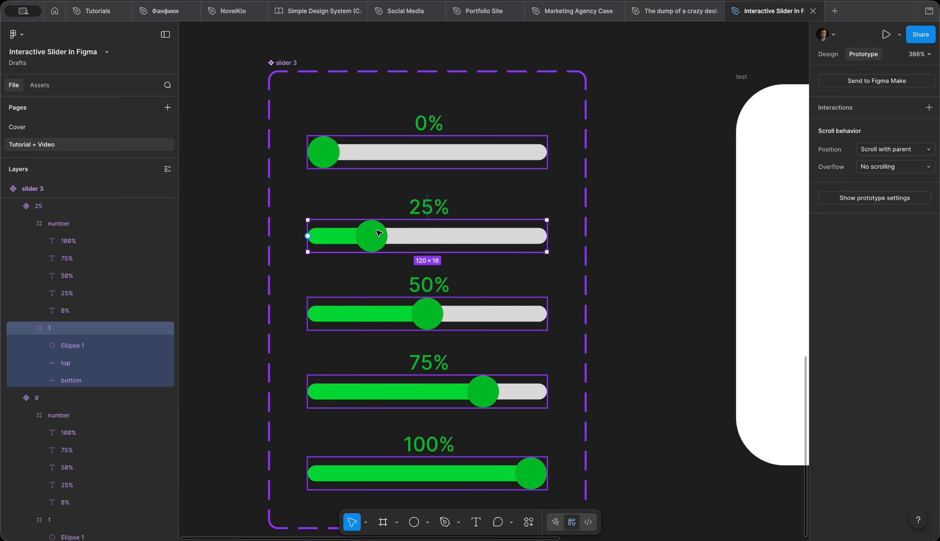
{"action": "left_click_drag", "start_coordinate": [372, 220], "coordinate": [373, 164]}
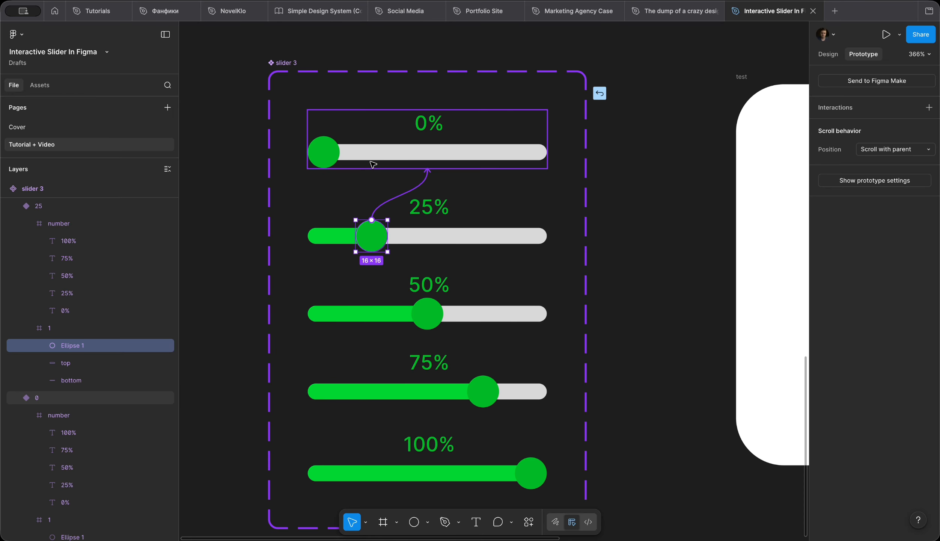
{"action": "left_click", "coordinate": [443, 219]}
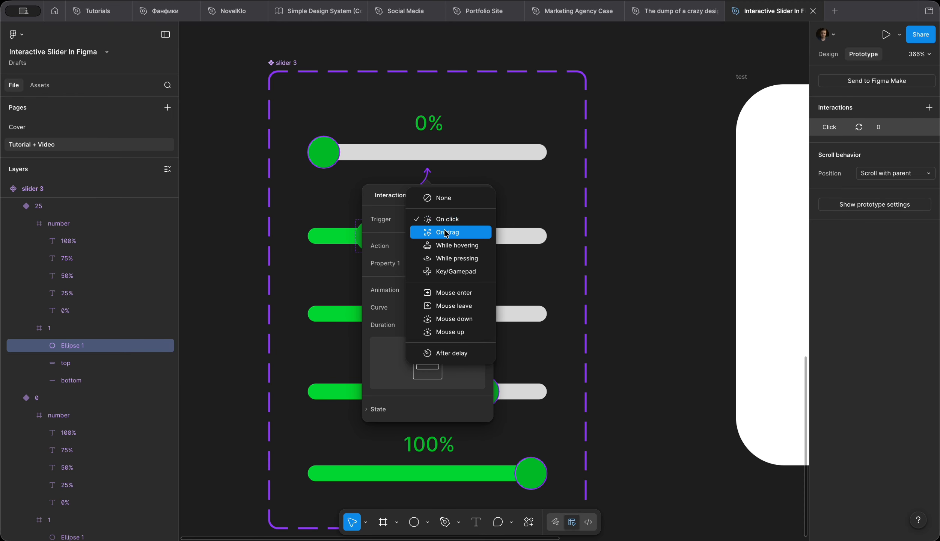
{"action": "left_click", "coordinate": [440, 232]}
{"action": "left_click", "coordinate": [357, 237]}
- Add a second interaction from the 25 variant's handle circle to the 50 variant, triggered On drag
{"action": "left_click_drag", "start_coordinate": [372, 251], "coordinate": [391, 323]}
{"action": "left_click", "coordinate": [428, 325]}
{"action": "left_click", "coordinate": [440, 333]}
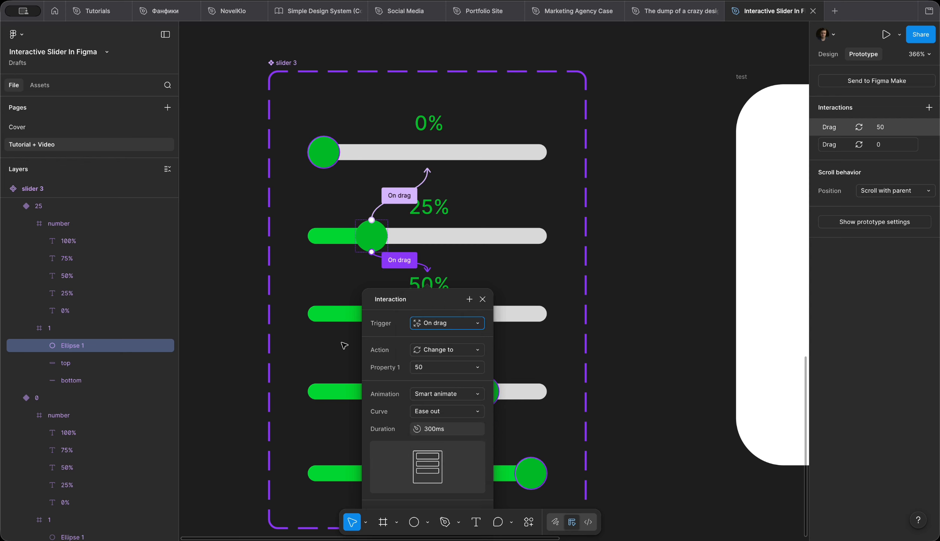
{"action": "scroll", "coordinate": [338, 301], "scroll_direction": "down", "scroll_amount": 3}
{"action": "left_click", "coordinate": [330, 297]}
- Link the handle circle in slider 3's 50 variant back to the 25 variant with an On drag trigger
{"action": "left_click", "coordinate": [413, 248]}
{"action": "left_click", "coordinate": [416, 250]}
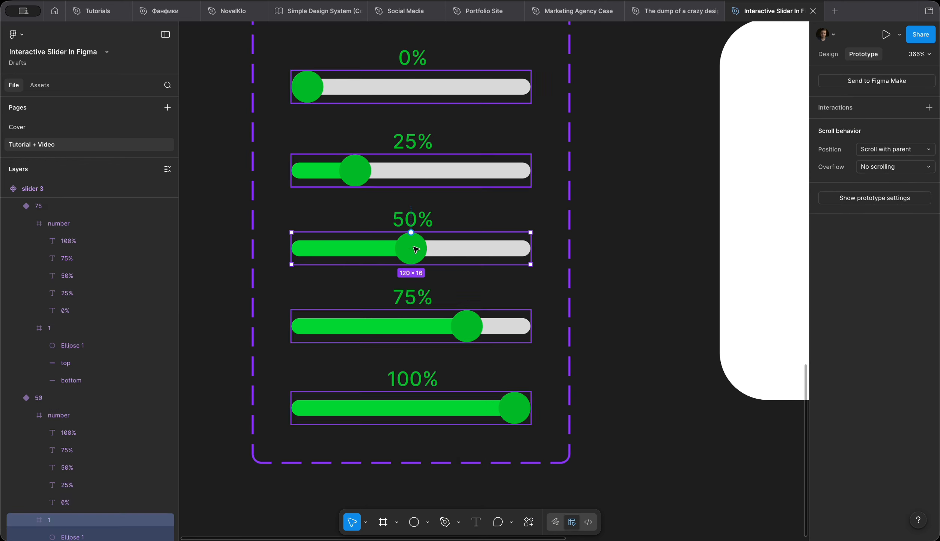
{"action": "left_click_drag", "start_coordinate": [430, 250], "coordinate": [433, 175]}
{"action": "left_click", "coordinate": [426, 237]}
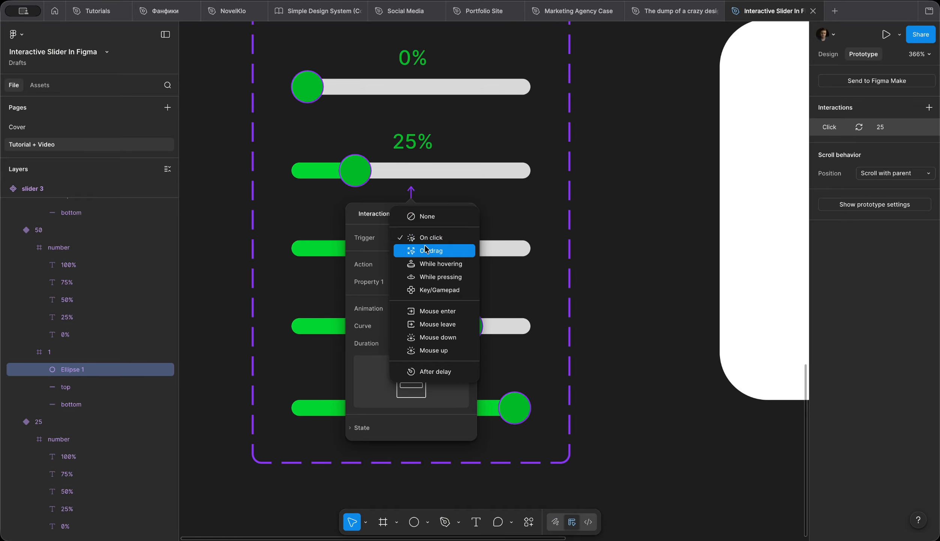
{"action": "left_click", "coordinate": [428, 250]}
{"action": "key", "text": "Escape"}
- Add a second interaction from the 50 variant's handle circle to the 75 variant, triggered On drag
{"action": "left_click", "coordinate": [409, 254]}
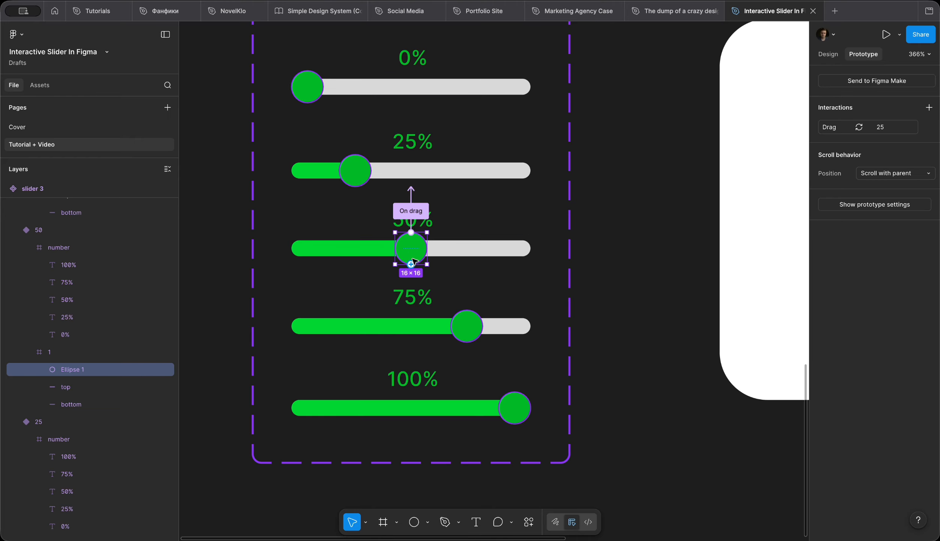
{"action": "left_click_drag", "start_coordinate": [412, 265], "coordinate": [413, 305]}
{"action": "left_click", "coordinate": [430, 335]}
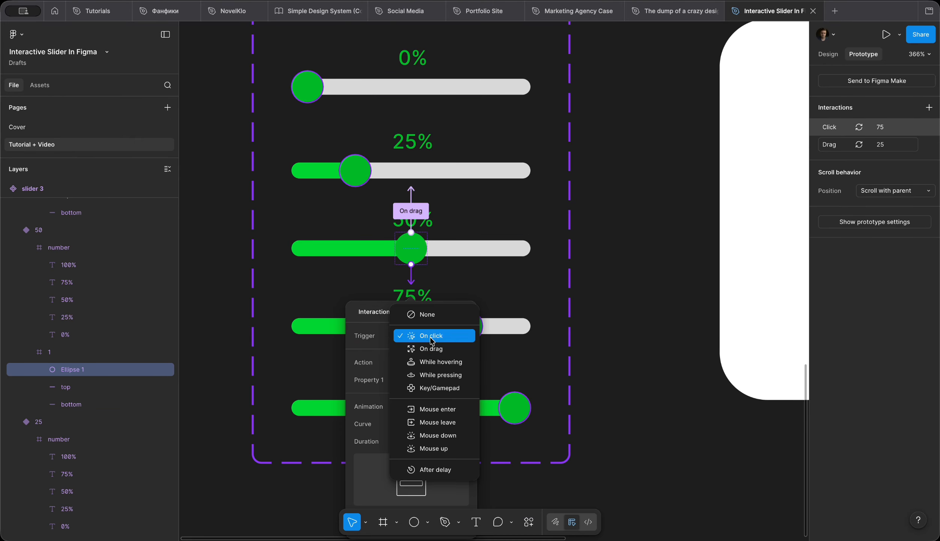
{"action": "left_click", "coordinate": [432, 348]}
{"action": "scroll", "coordinate": [493, 300], "scroll_direction": "down", "scroll_amount": 3}
{"action": "left_click", "coordinate": [502, 279]}
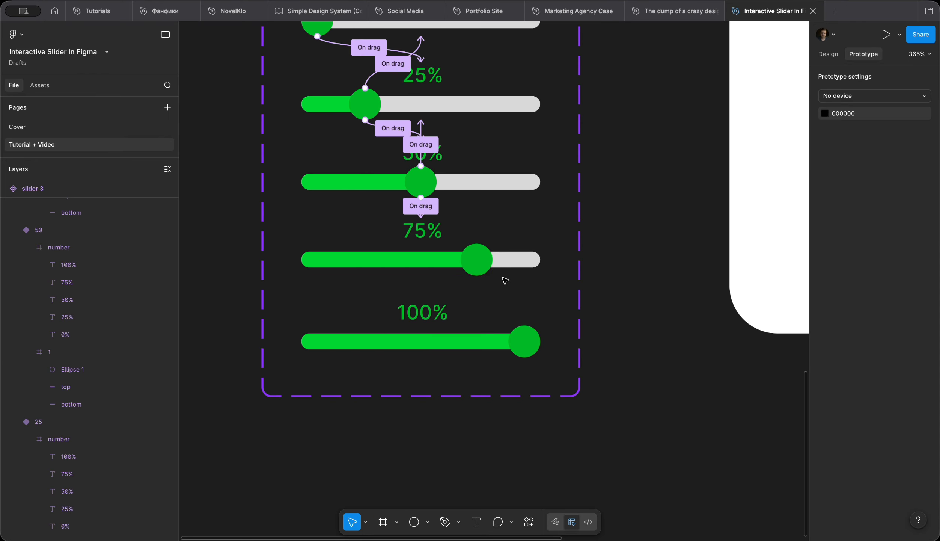
- Link the handle circle in slider 3's 75 variant back to the 50 variant with an On drag trigger
{"action": "left_click", "coordinate": [479, 259]}
{"action": "left_click", "coordinate": [480, 256]}
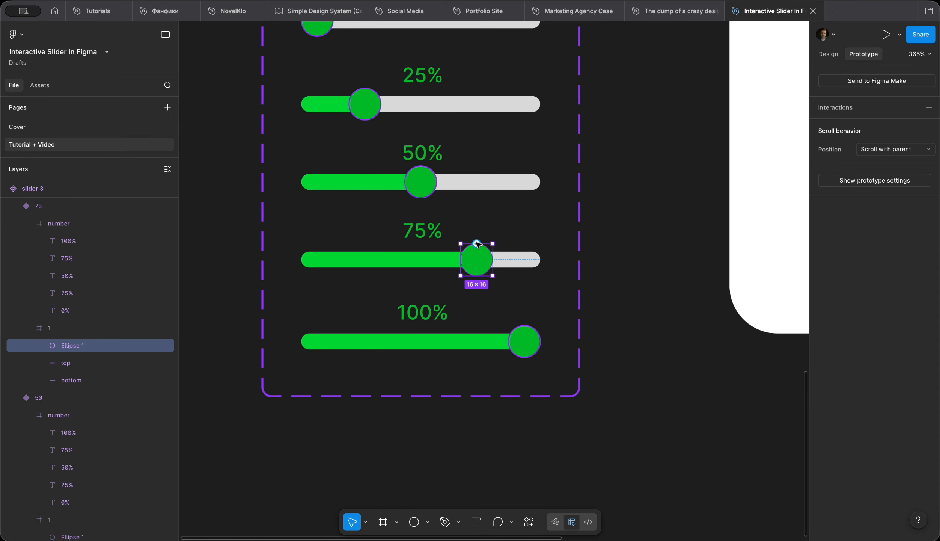
{"action": "left_click_drag", "start_coordinate": [476, 243], "coordinate": [450, 185]}
{"action": "left_click", "coordinate": [445, 247]}
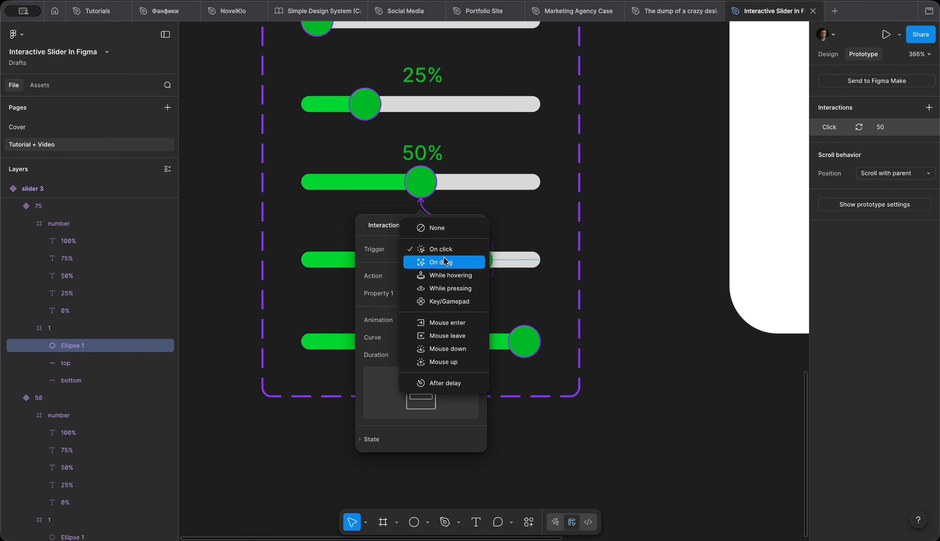
{"action": "left_click", "coordinate": [446, 256]}
- Add a second interaction from the 75 variant's handle circle to the 100 variant, triggered On drag
{"action": "left_click", "coordinate": [478, 262]}
{"action": "left_click", "coordinate": [478, 264]}
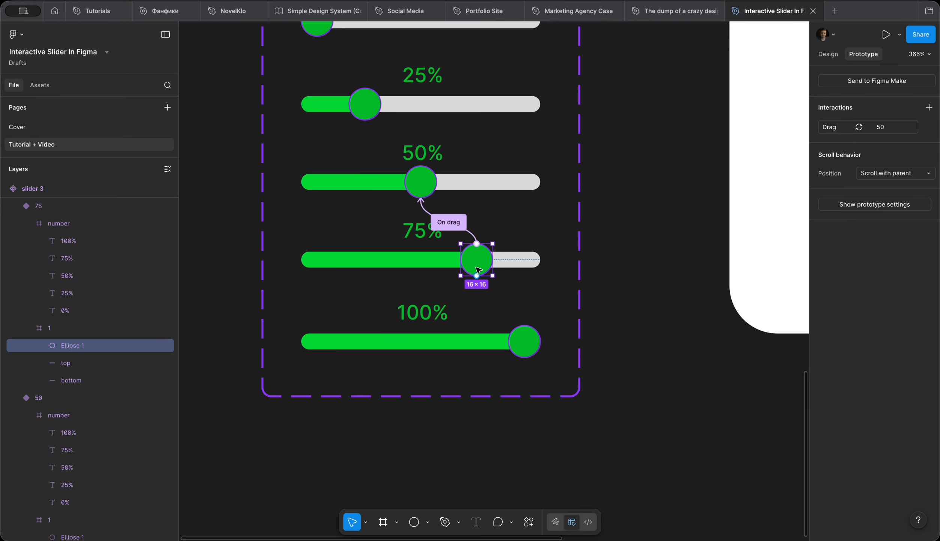
{"action": "left_click_drag", "start_coordinate": [477, 276], "coordinate": [466, 315]}
{"action": "left_click", "coordinate": [440, 351]}
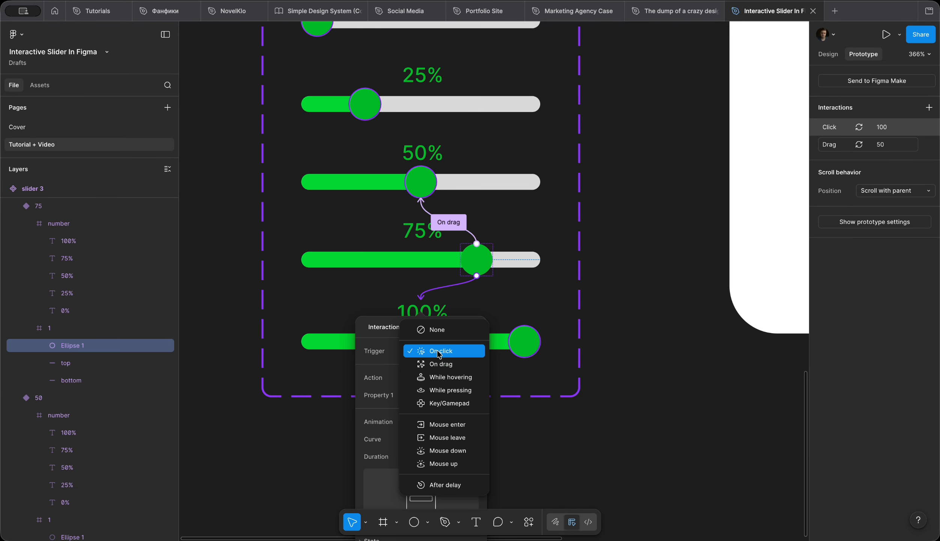
{"action": "left_click", "coordinate": [439, 364]}
- Link the handle circle in slider 3's 100 variant back to the 75 variant with an On drag trigger
{"action": "left_click", "coordinate": [525, 340]}
{"action": "double_click", "coordinate": [521, 346]}
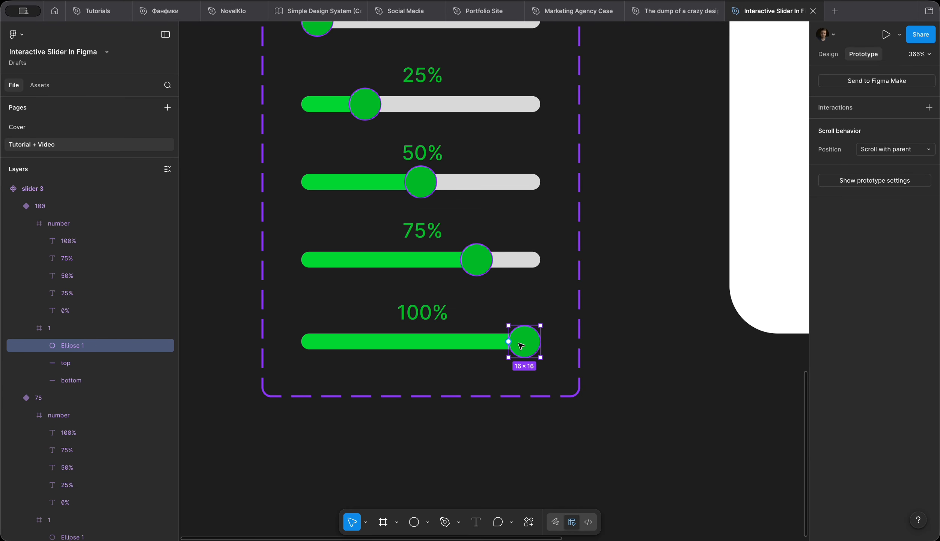
{"action": "left_click_drag", "start_coordinate": [508, 341], "coordinate": [466, 270]}
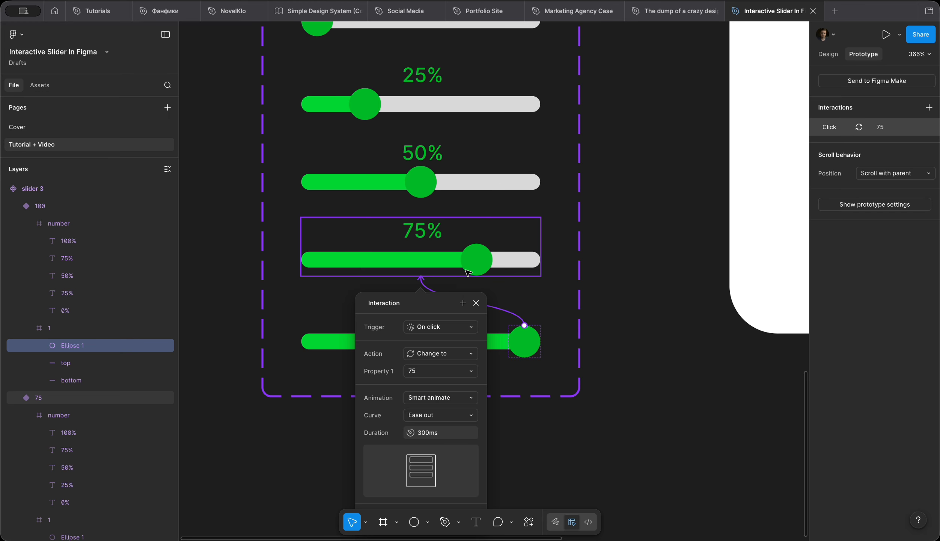
{"action": "left_click", "coordinate": [446, 327]}
{"action": "left_click", "coordinate": [441, 339]}
{"action": "left_click", "coordinate": [611, 246]}
- Place three instances of slider 3 in the empty test frame, stacked vertically with even spacing and centred horizontally
{"action": "scroll", "coordinate": [611, 245], "scroll_direction": "down", "scroll_amount": 6}
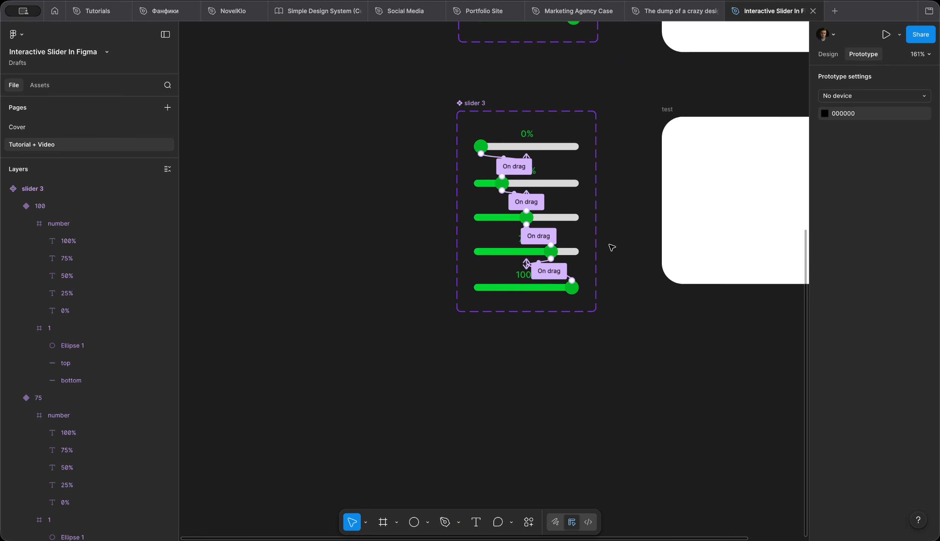
{"action": "scroll", "coordinate": [611, 246], "scroll_direction": "right", "scroll_amount": 3}
{"action": "scroll", "coordinate": [611, 246], "scroll_direction": "up", "scroll_amount": 3}
{"action": "scroll", "coordinate": [611, 246], "scroll_direction": "right", "scroll_amount": 5}
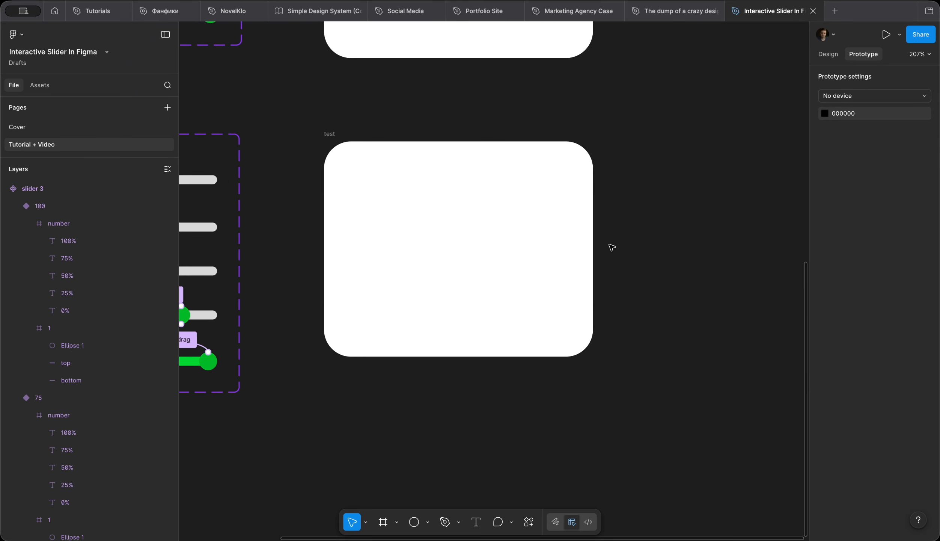
{"action": "left_click", "coordinate": [40, 85]}
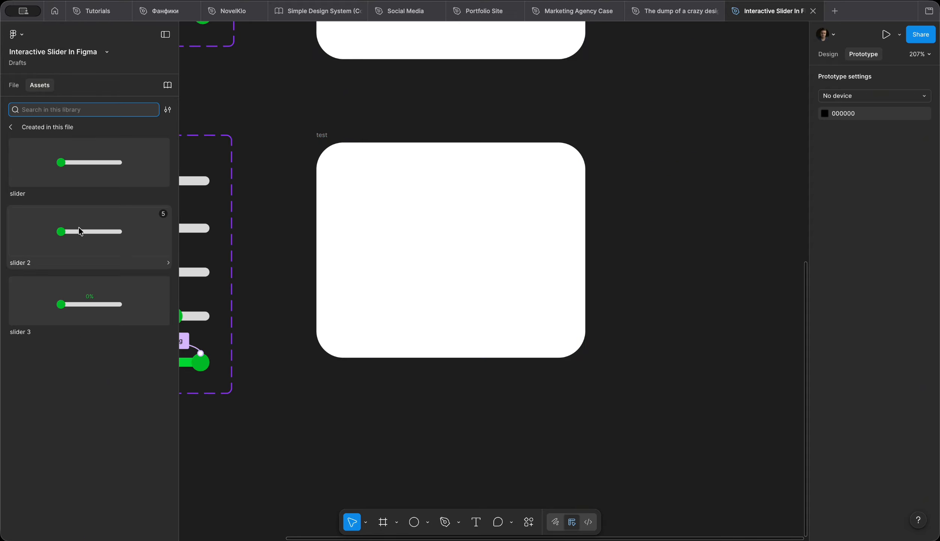
{"action": "left_click_drag", "start_coordinate": [57, 290], "coordinate": [383, 208]}
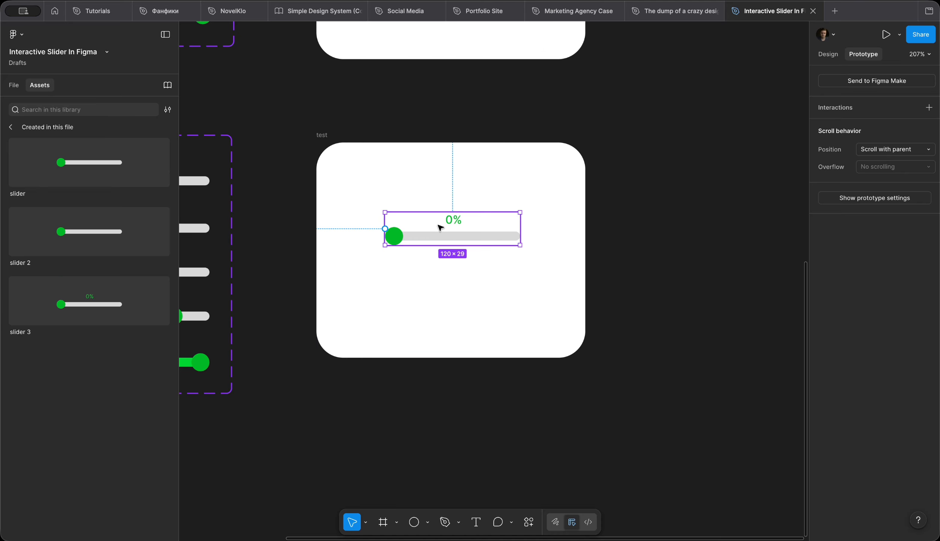
{"action": "left_click_drag", "start_coordinate": [453, 235], "coordinate": [452, 312]}
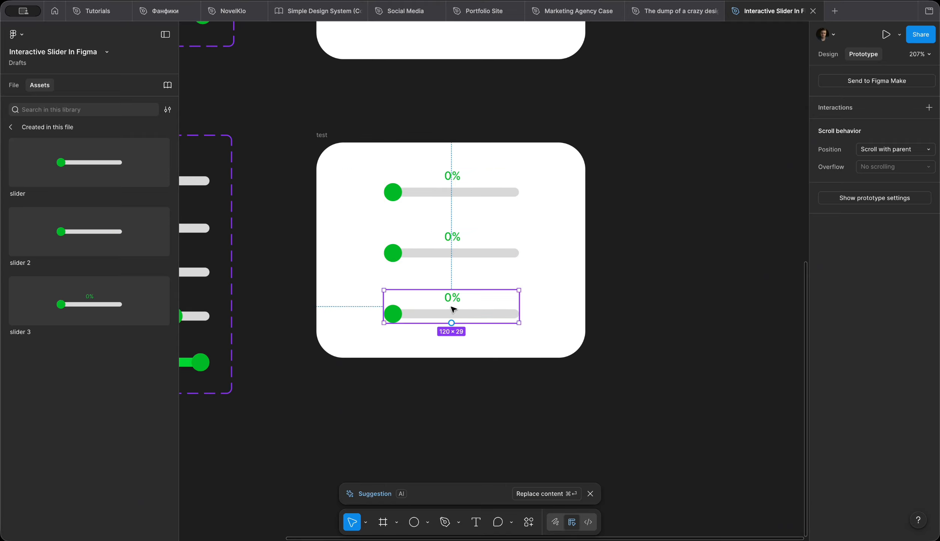
- Open the prototype preview of the test frame containing the slider 3 instances
{"action": "left_click", "coordinate": [325, 136]}
{"action": "left_click", "coordinate": [886, 35]}
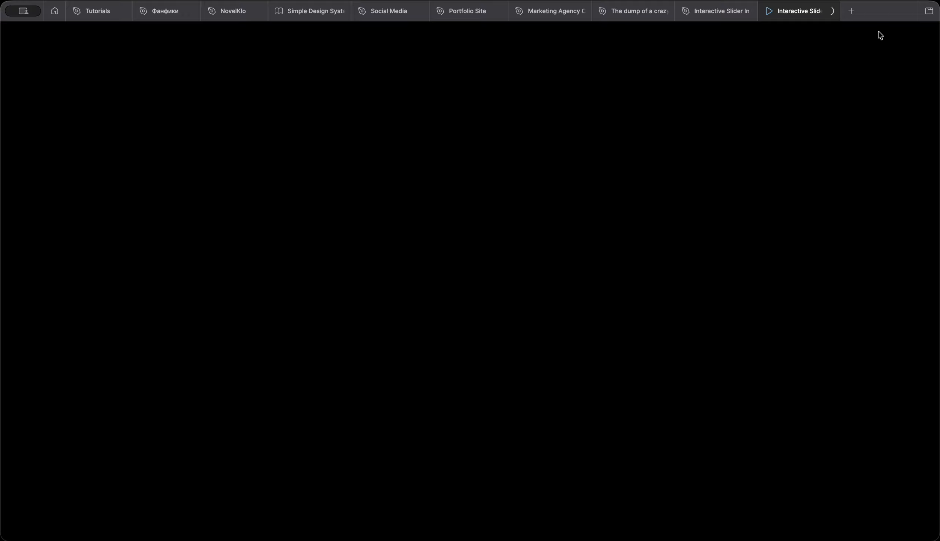